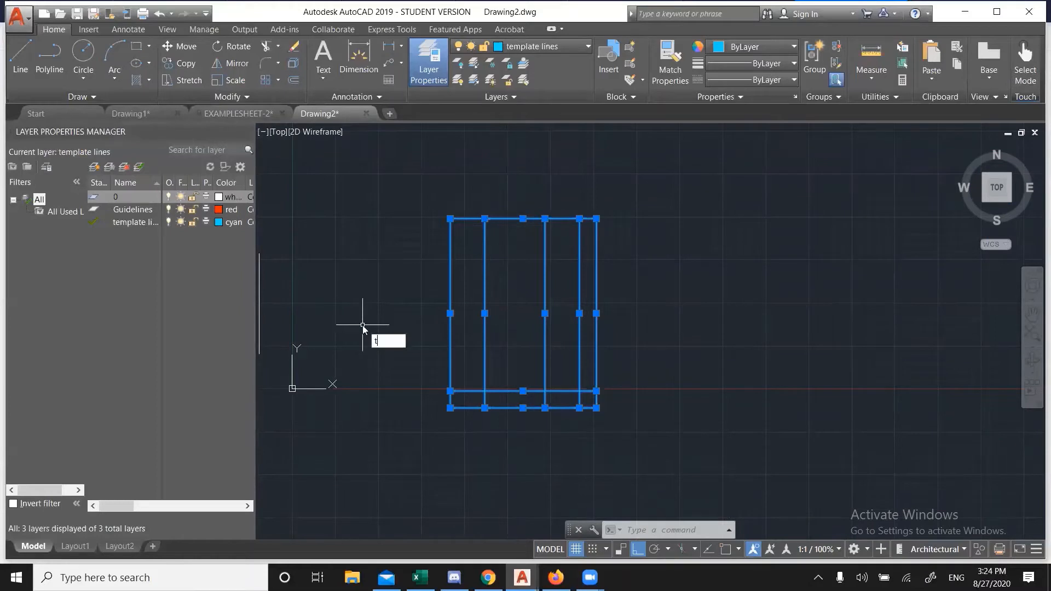
- Trim the upper parts of two vertical dividers back to the title strip
text(ri)
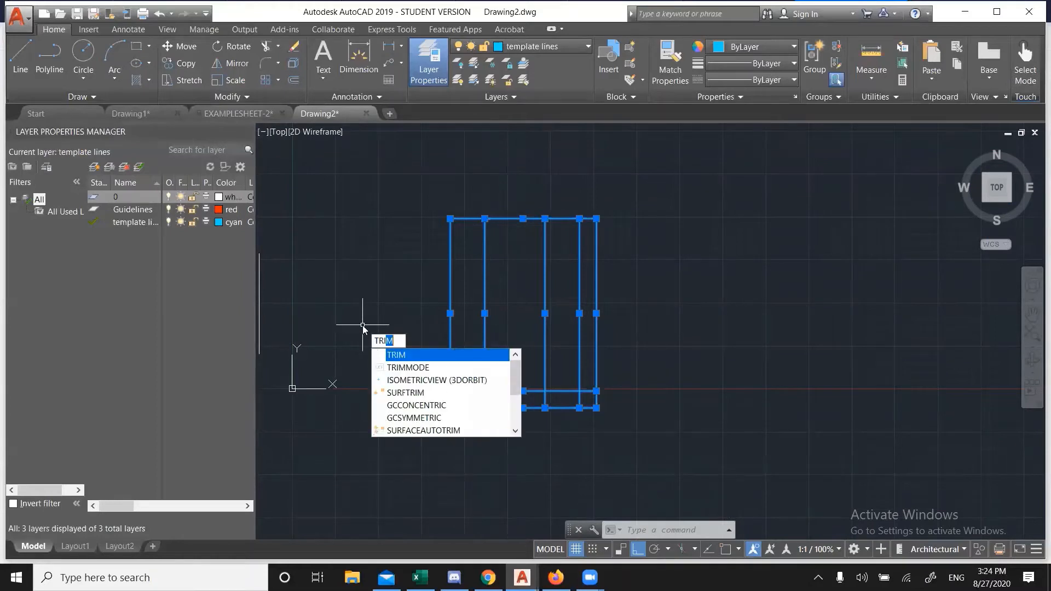
key(Return)
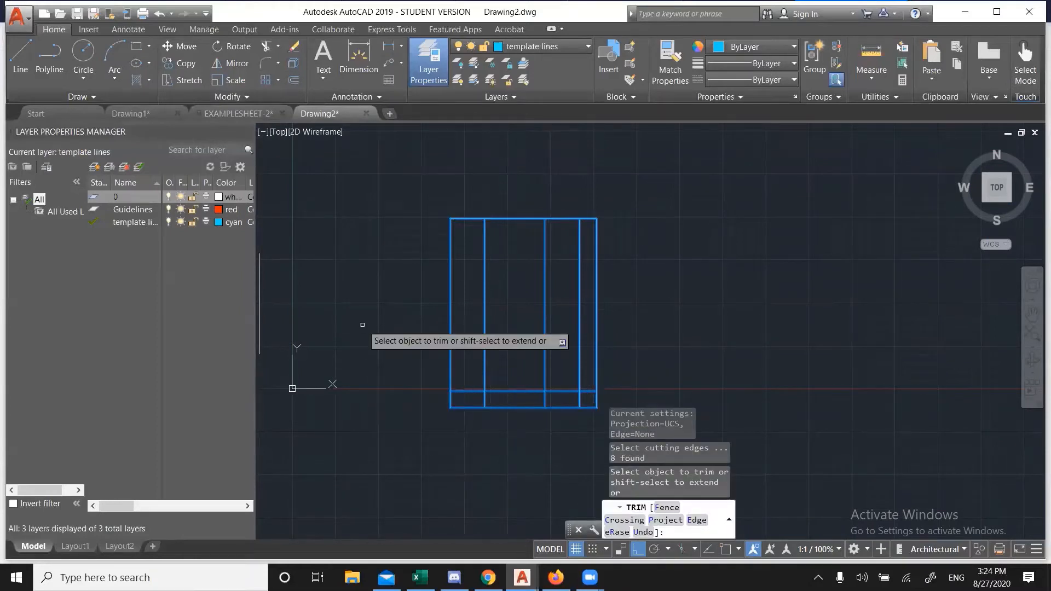
click(580, 317)
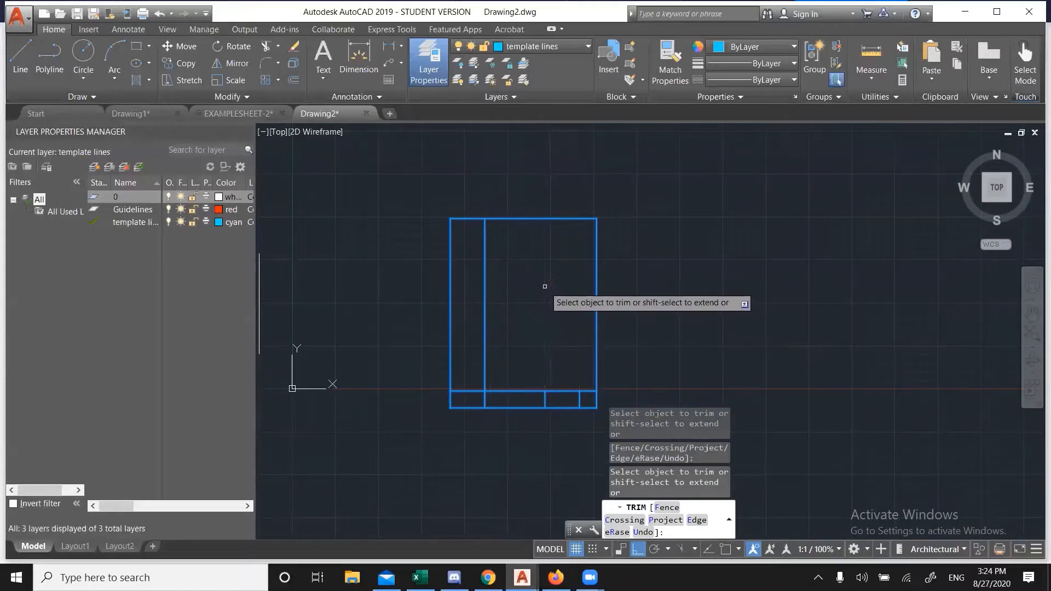
click(545, 287)
key(Return)
- Turn on object snap and begin selecting the remaining tall divider line
scroll(490, 340, up, 2)
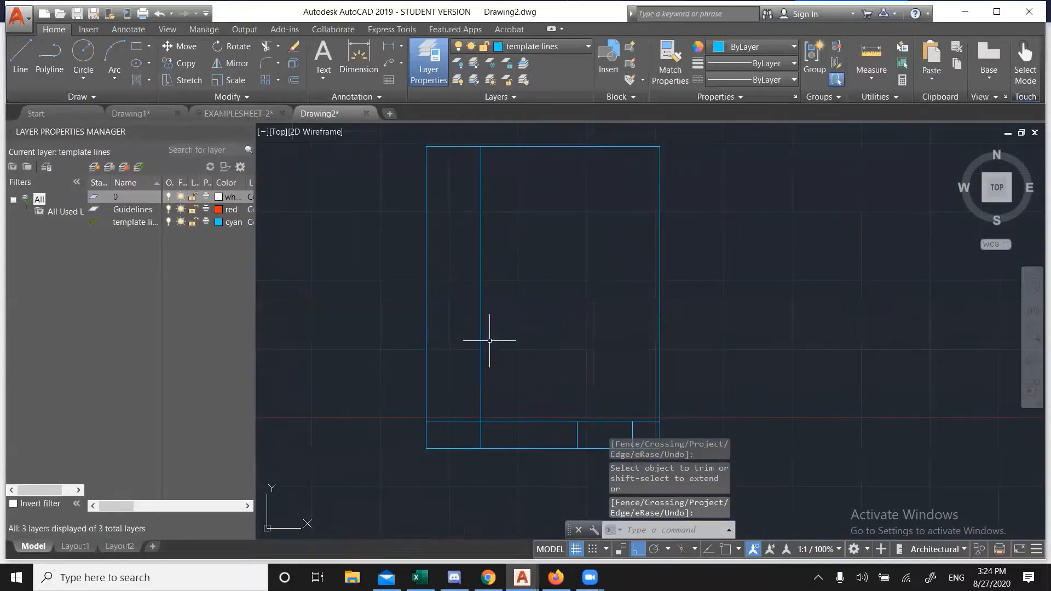
click(725, 550)
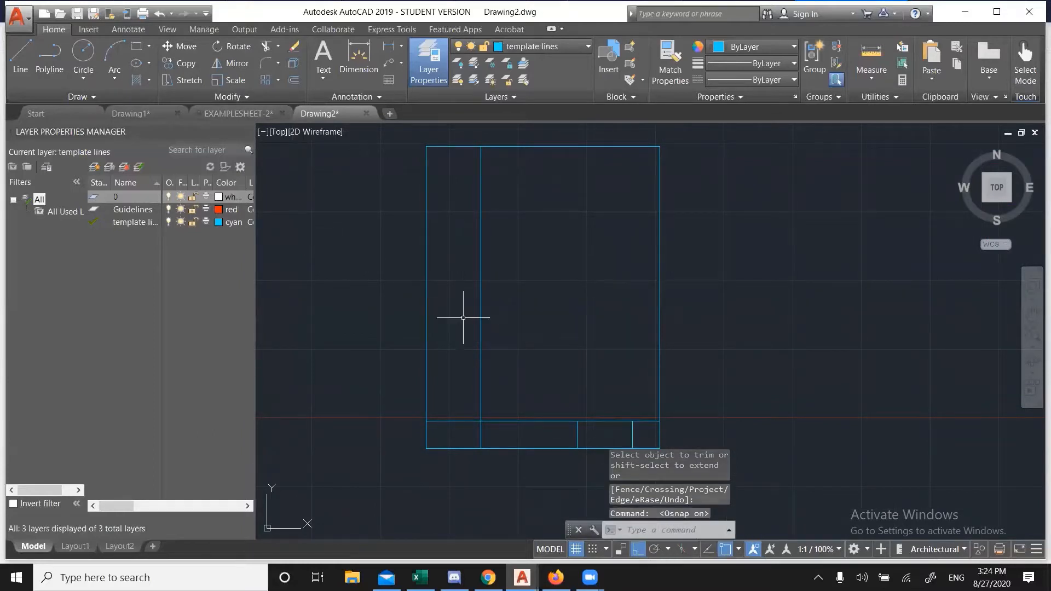
click(536, 220)
- Drag the last tall divider's top grip down onto the title strip, leaving four bottom cells
click(460, 195)
scroll(476, 150, up, 4)
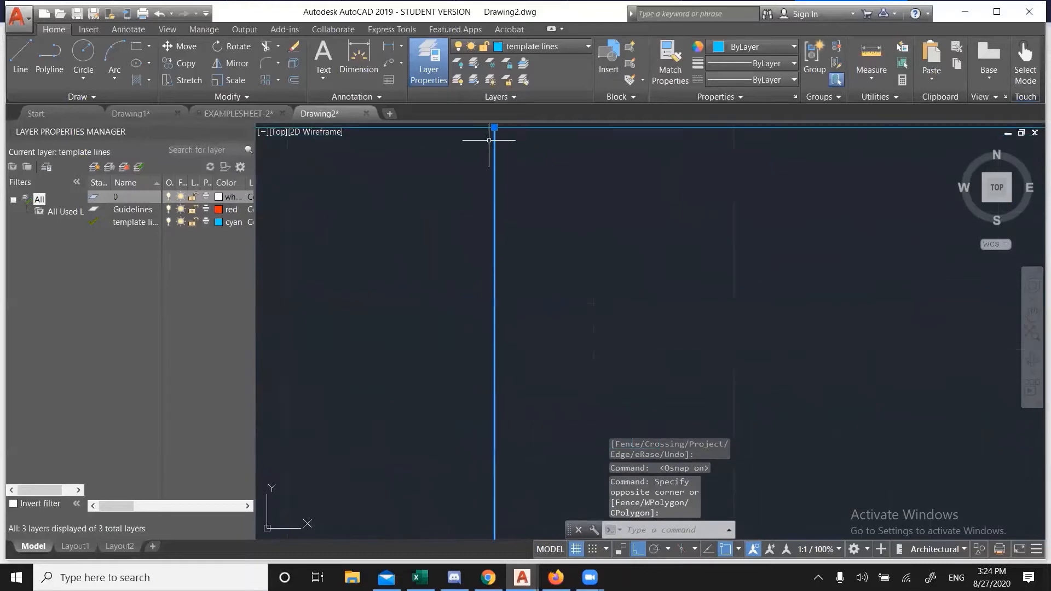
middle_drag(492, 172, 488, 207)
click(488, 168)
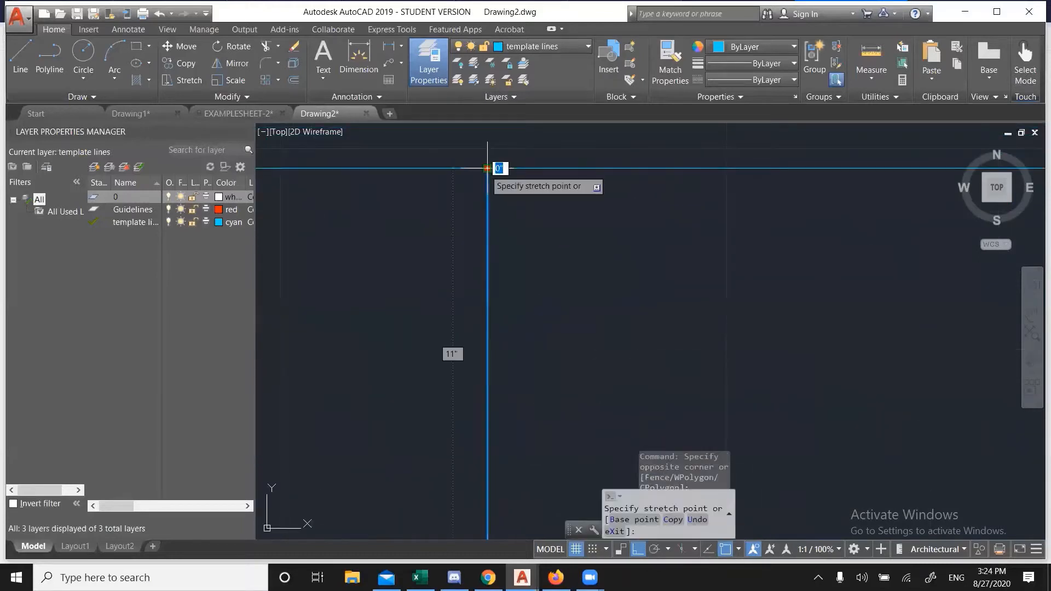
scroll(496, 219, down, 5)
scroll(498, 236, up, 8)
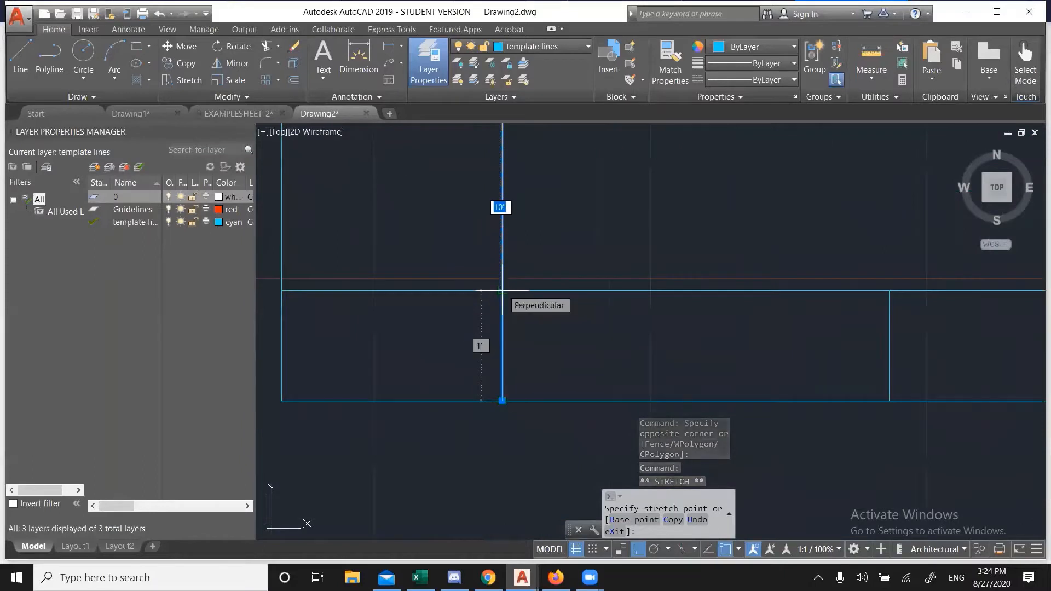
click(502, 290)
scroll(549, 454, down, 6)
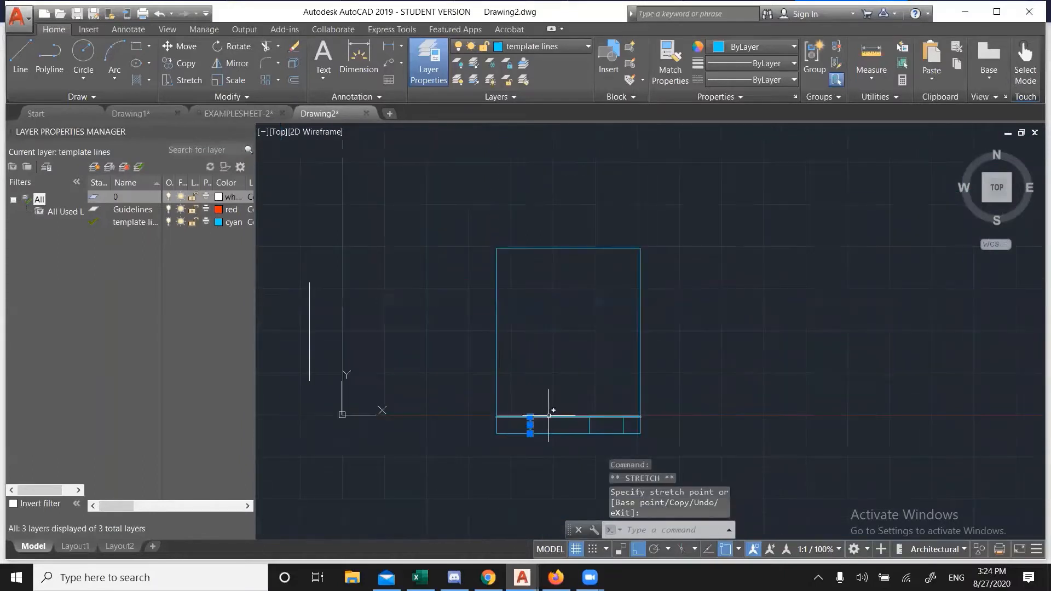
key(Escape)
key(Escape)
scroll(544, 446, up, 2)
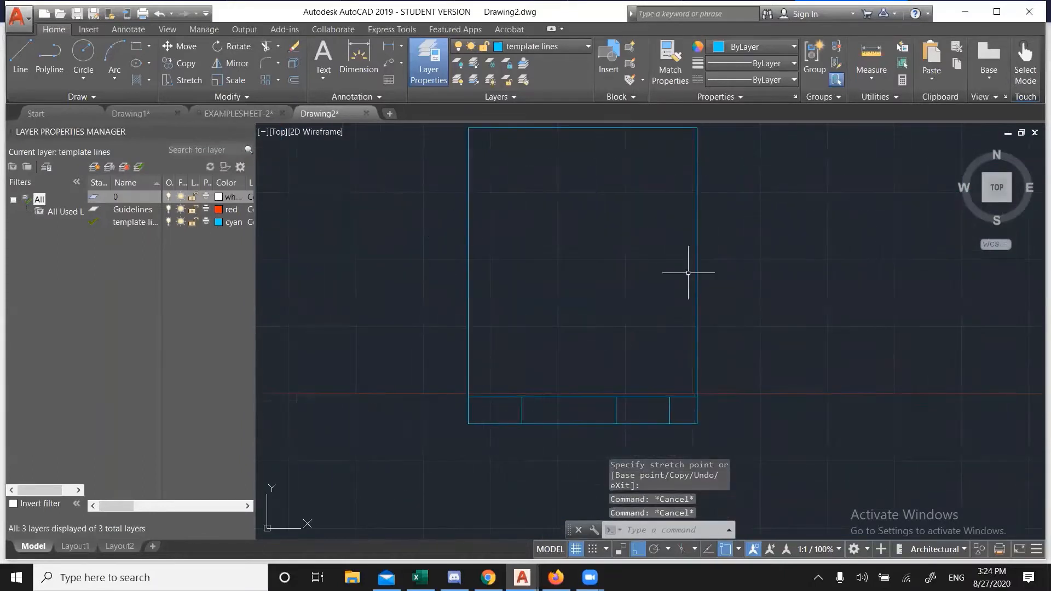
mouse_move(646, 292)
middle_down()
mouse_move(611, 328)
mouse_move(589, 297)
middle_up()
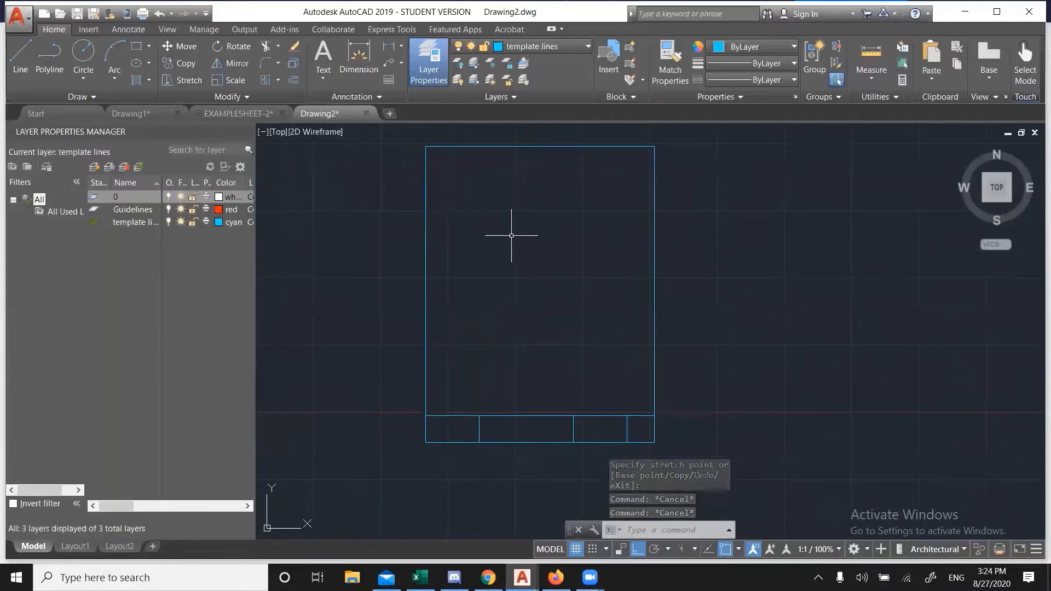
click(21, 55)
mouse_move(814, 244)
middle_down()
mouse_move(746, 261)
mouse_move(661, 254)
middle_up()
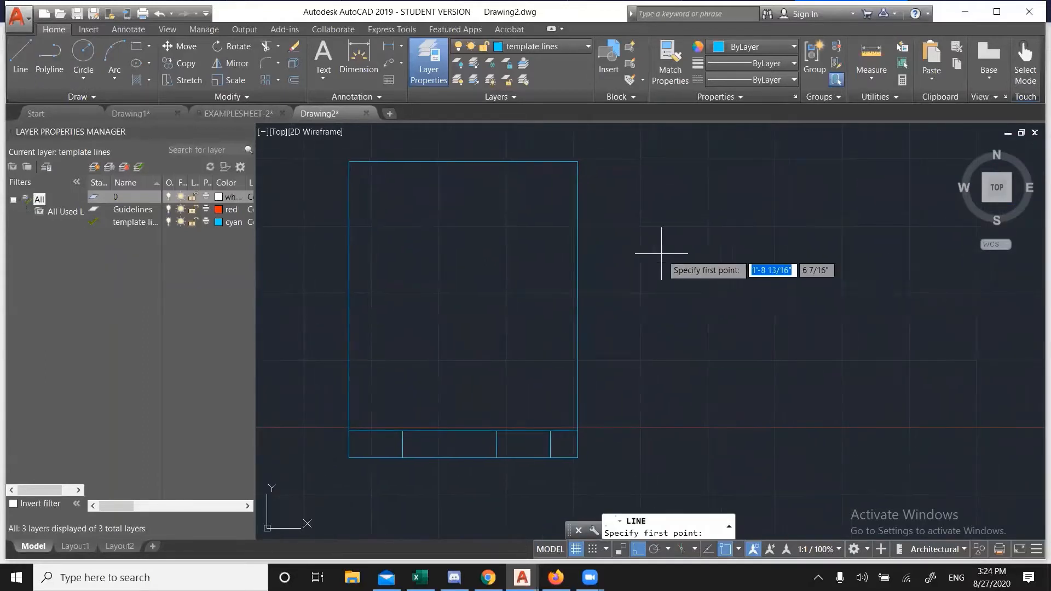
click(235, 114)
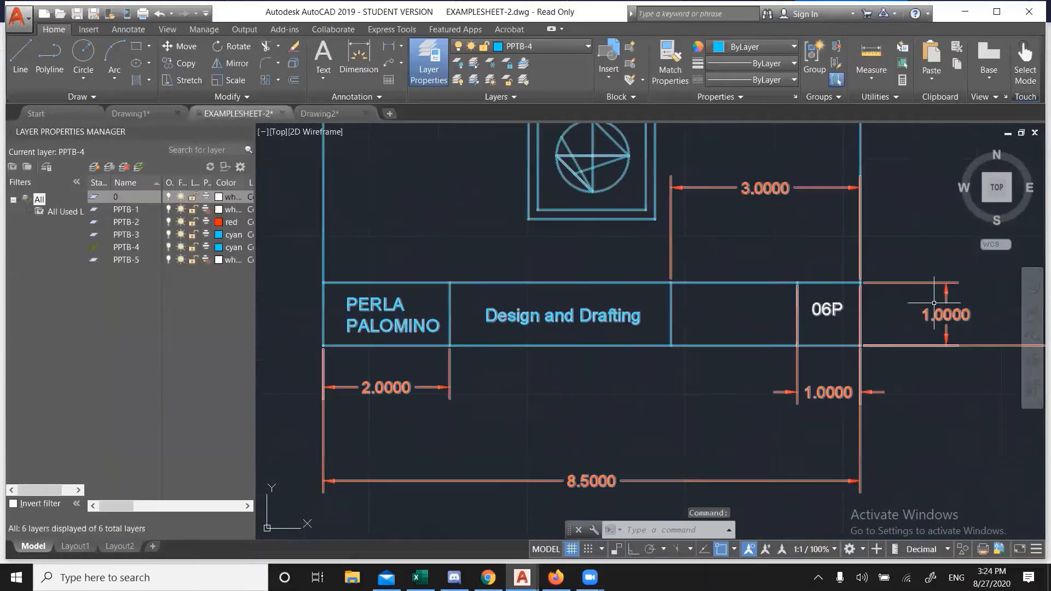
scroll(635, 307, down, 8)
mouse_move(921, 219)
middle_down()
mouse_move(844, 269)
mouse_move(721, 300)
mouse_move(739, 331)
middle_up()
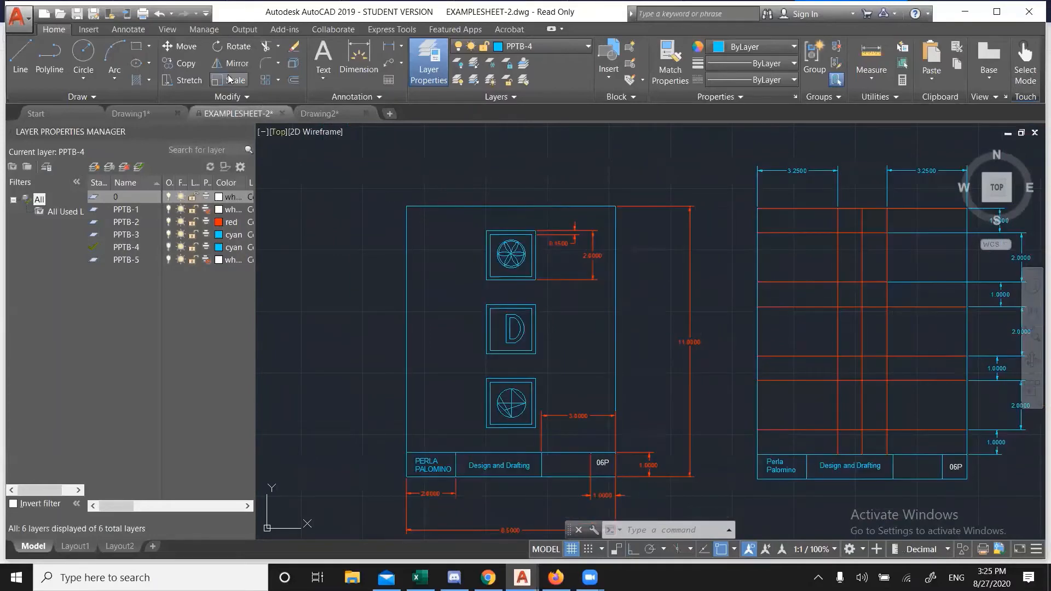
click(338, 115)
click(654, 248)
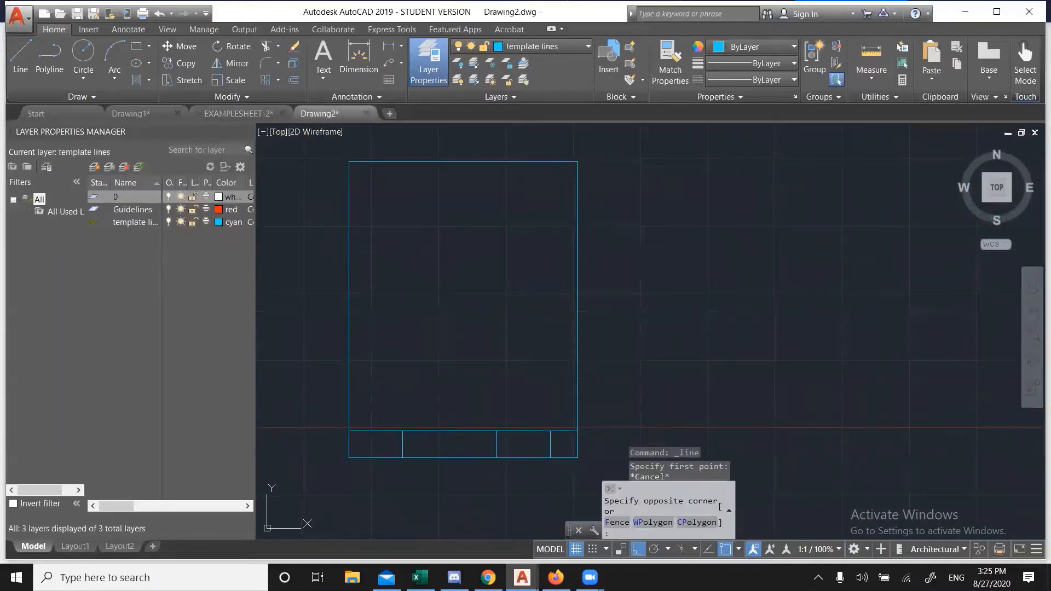
click(745, 255)
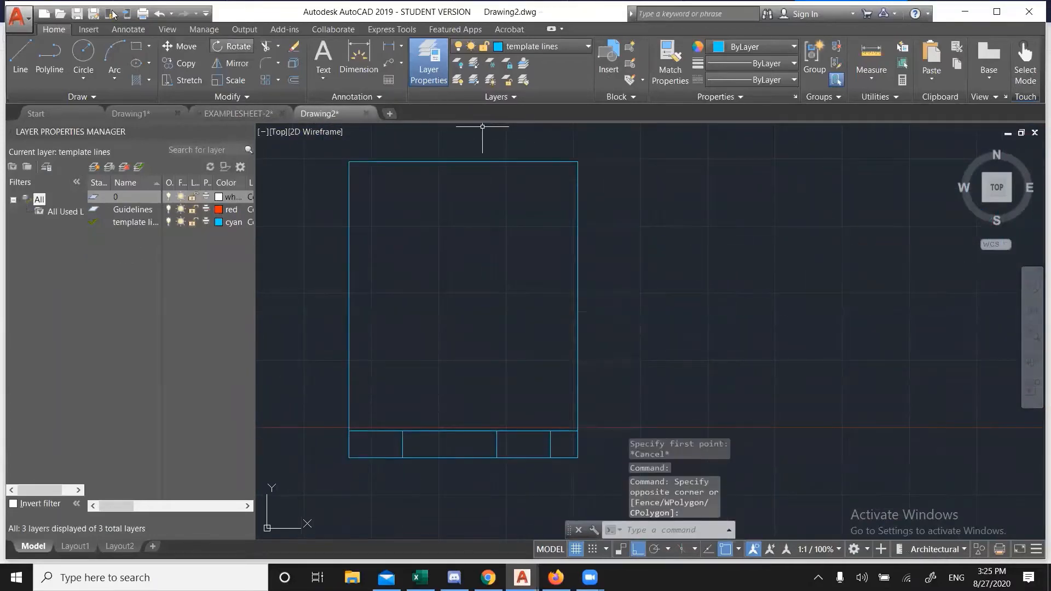
- Draw a square right of the sheet frame from four 2" line segments
click(17, 56)
middle_drag(693, 327, 638, 326)
click(598, 245)
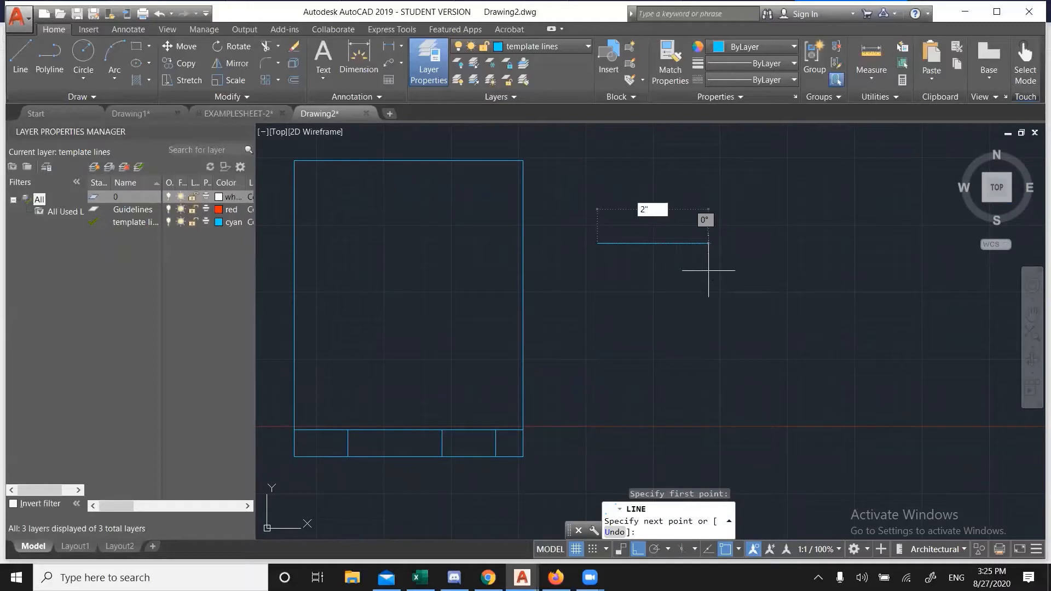
text(2)
key(Return)
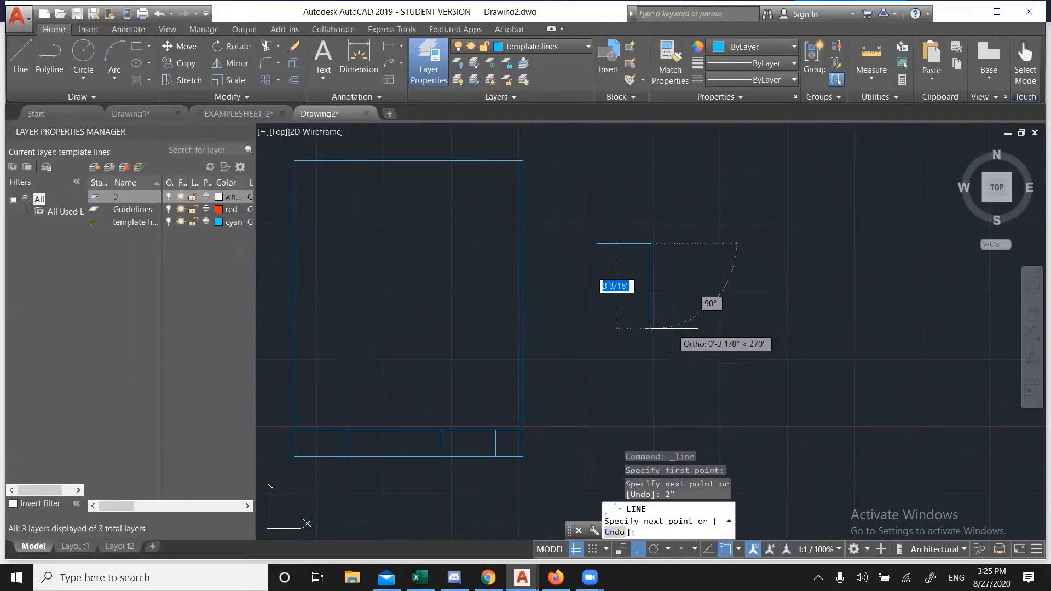
text(2)
key(Return)
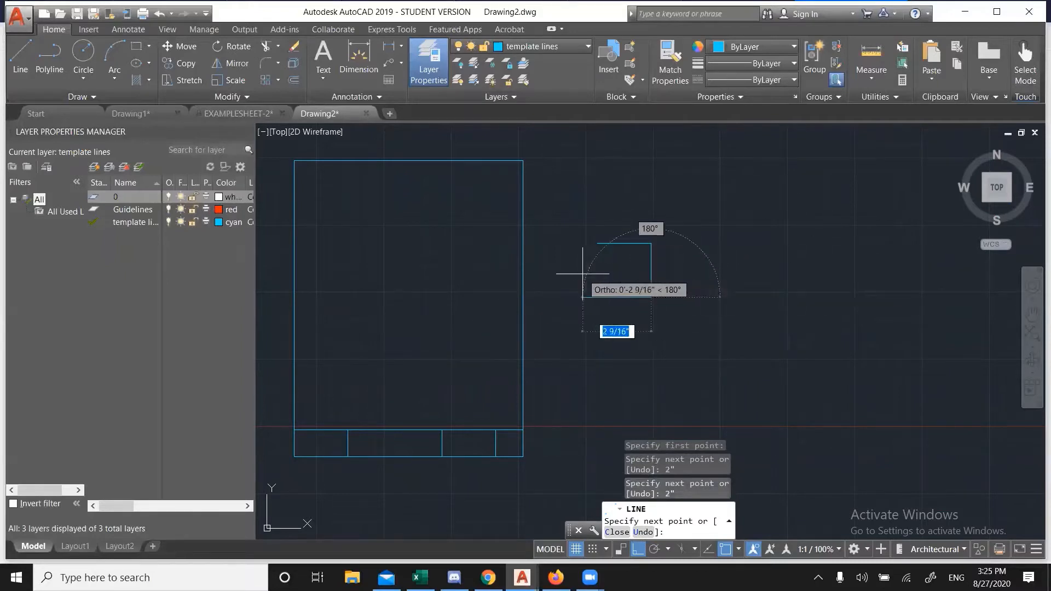
text(2")
key(Return)
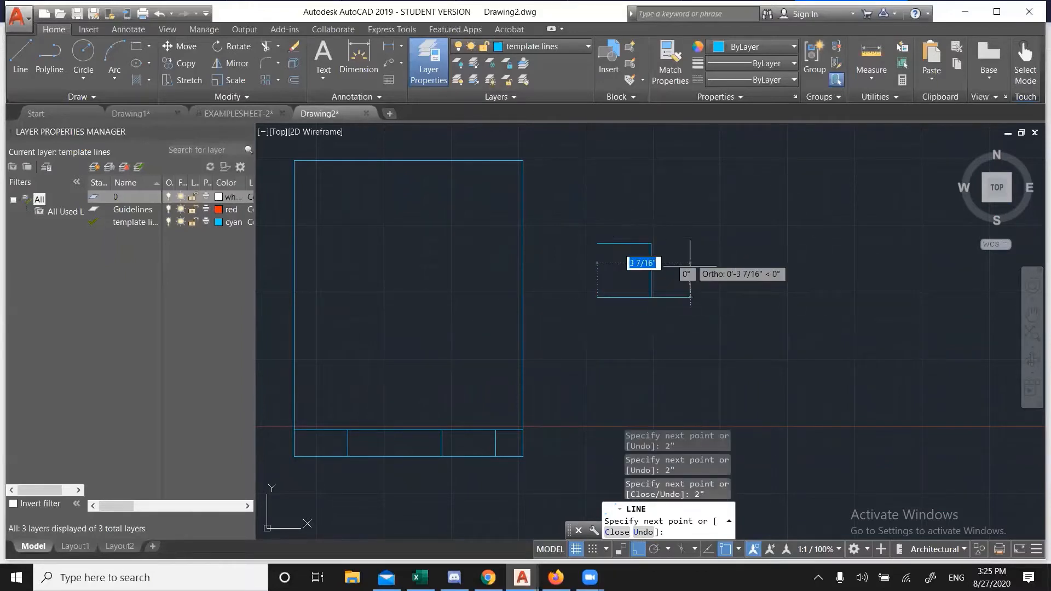
scroll(597, 243, up, 3)
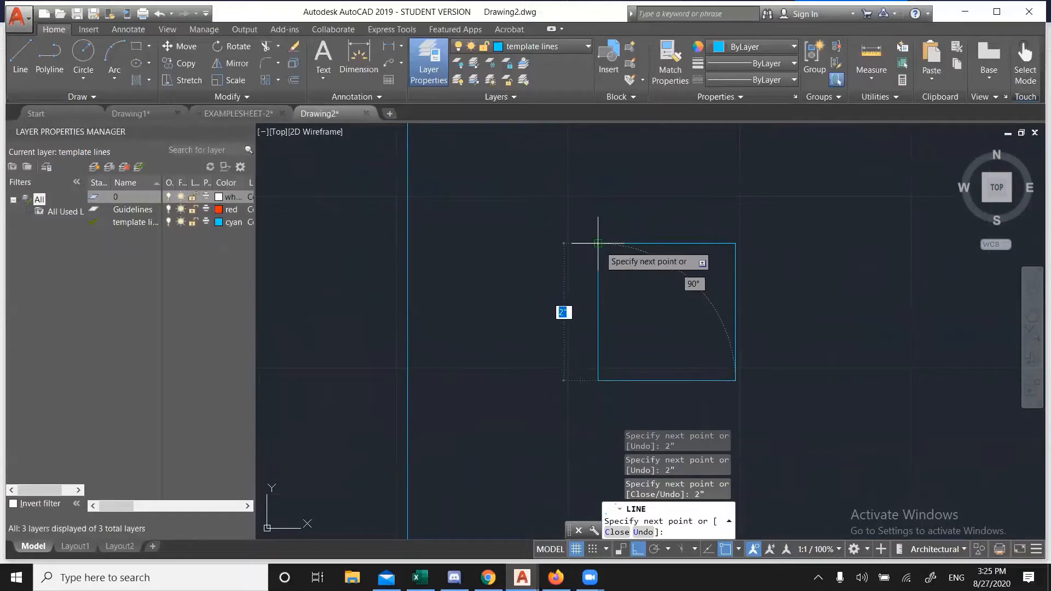
key(Escape)
key(Escape)
scroll(607, 281, down, 2)
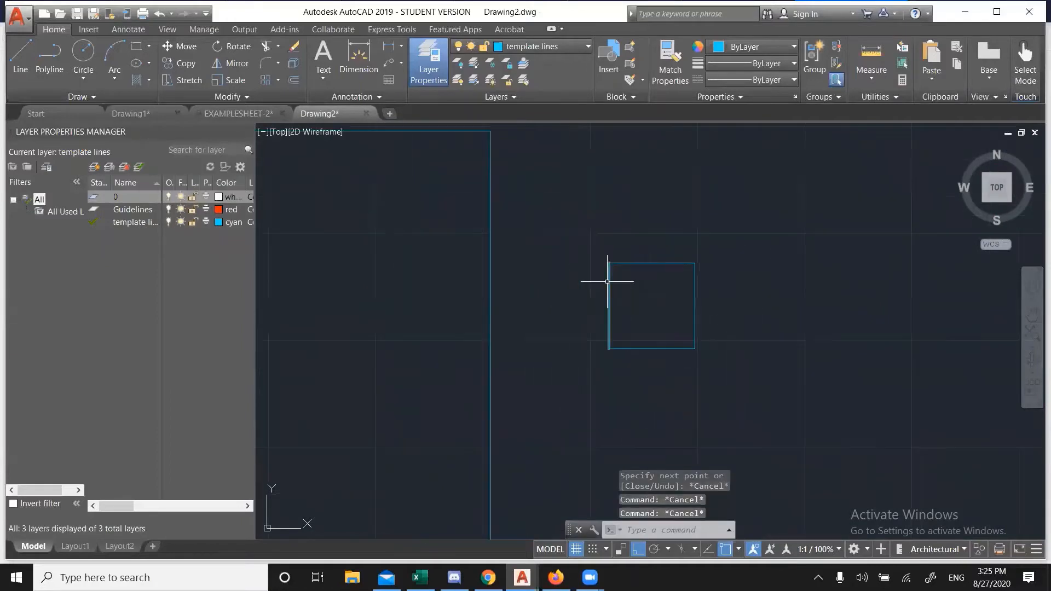
- Check the 0.15 inner border on EXAMPLESHEET-2, then return to Drawing2
click(240, 114)
scroll(512, 234, up, 4)
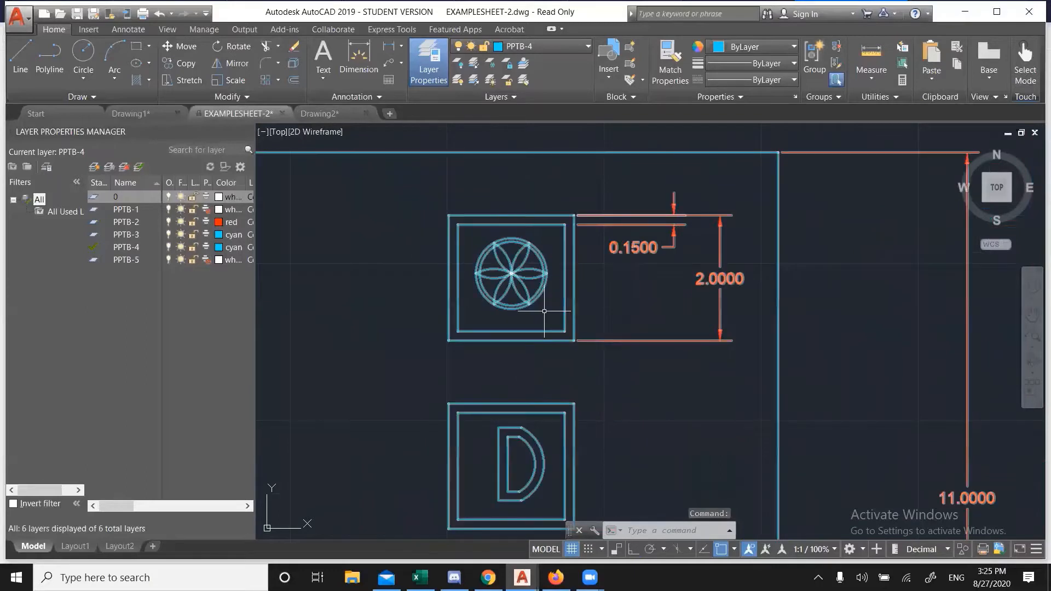
click(333, 114)
- Window-select the 2-inch square and start the Offset command
click(765, 404)
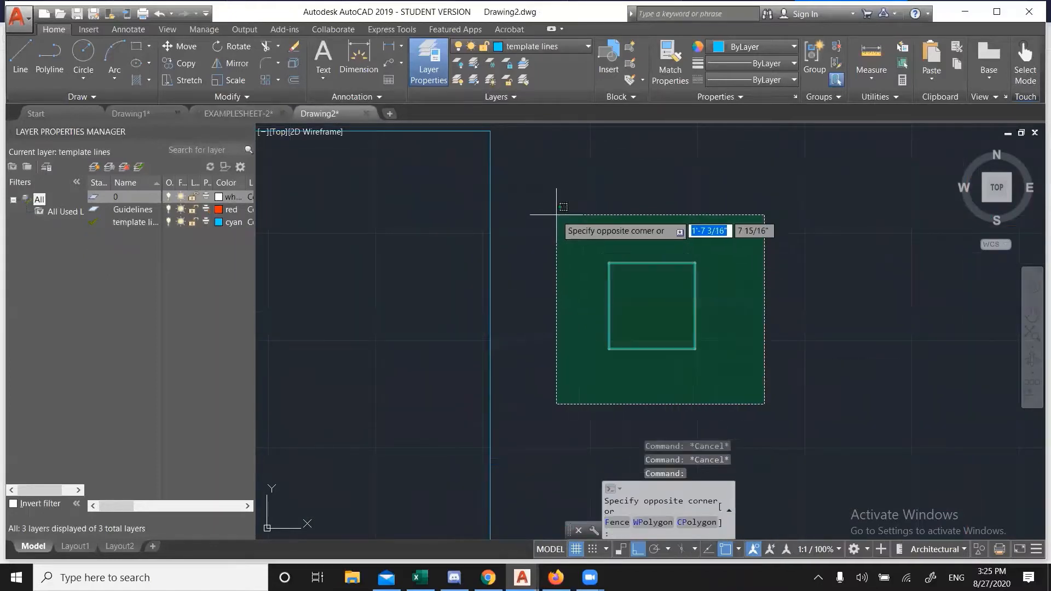
click(556, 214)
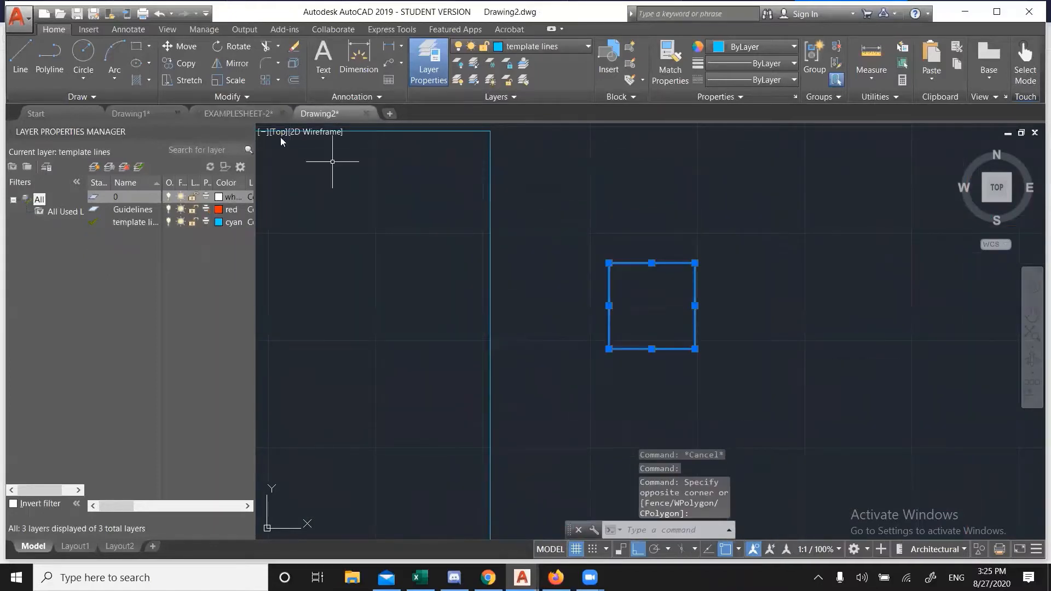
click(294, 80)
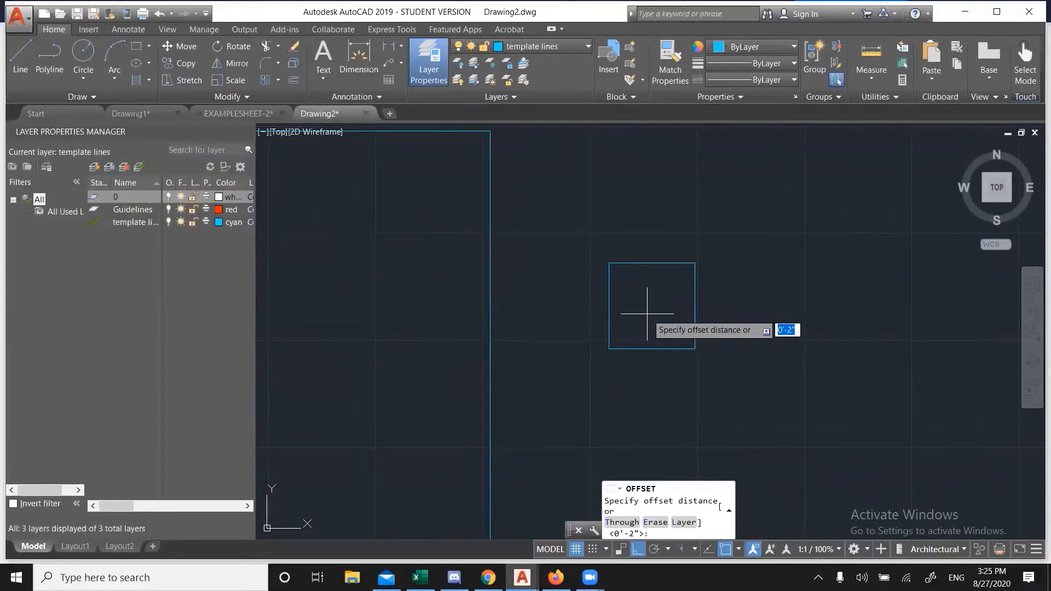
- Offset the square's left, top, right and bottom edges 0.15 inward
text(.15)
key(Return)
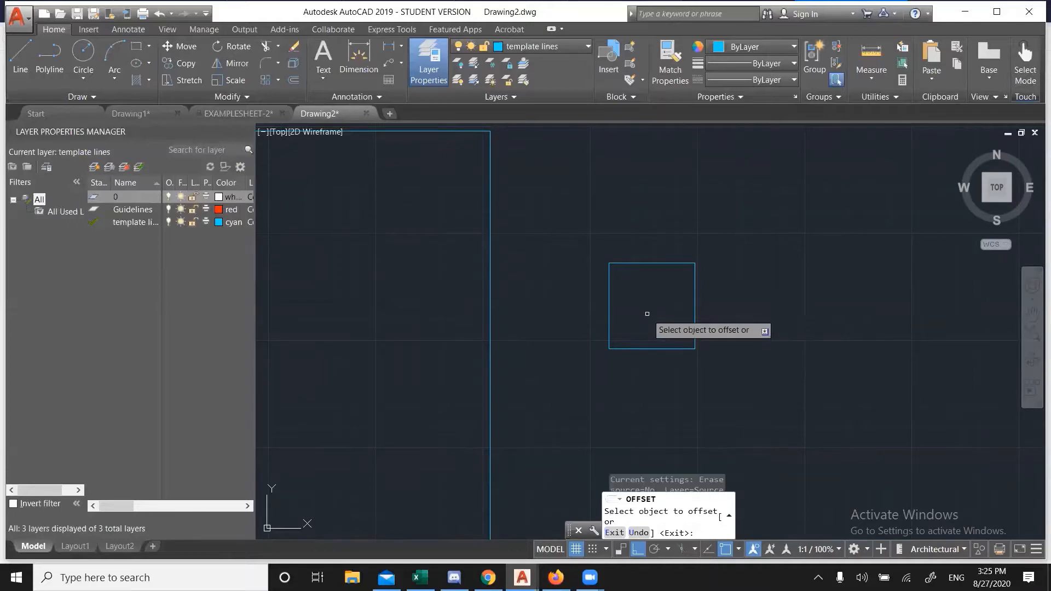
click(609, 283)
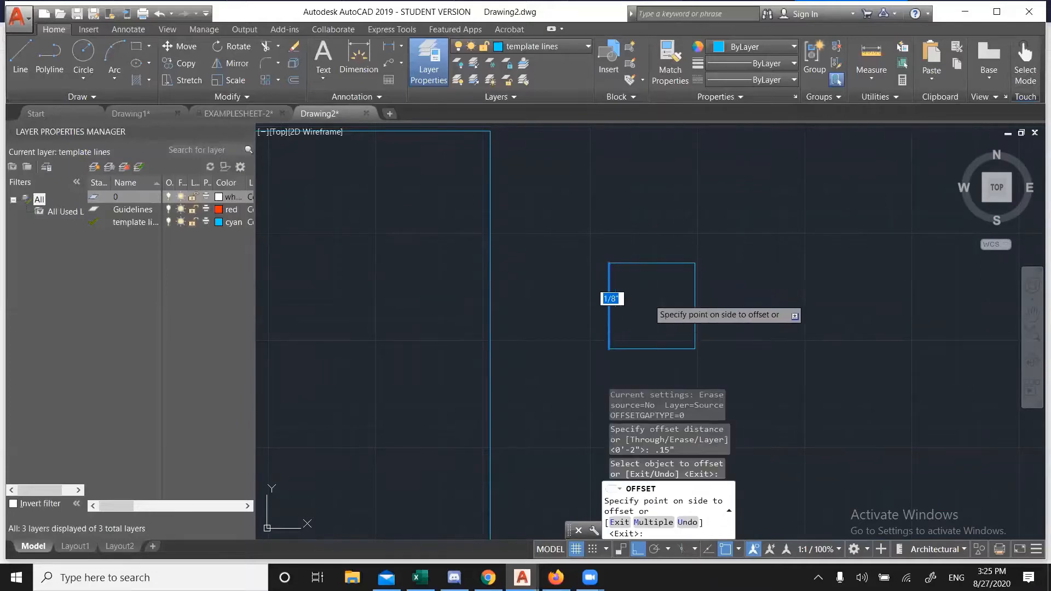
click(629, 290)
click(646, 264)
click(686, 301)
click(693, 301)
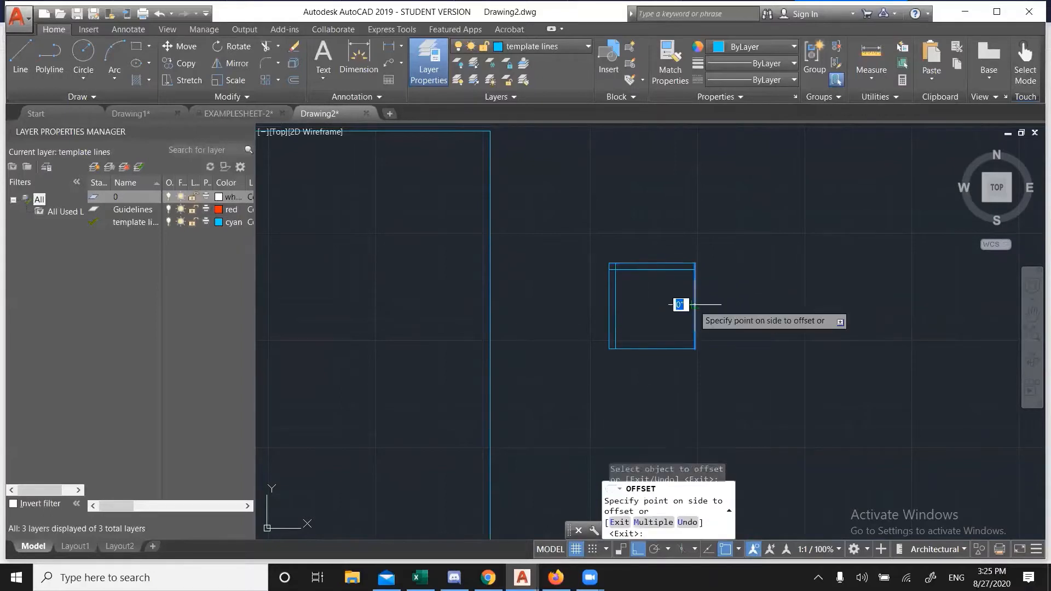
click(673, 323)
click(666, 348)
click(647, 309)
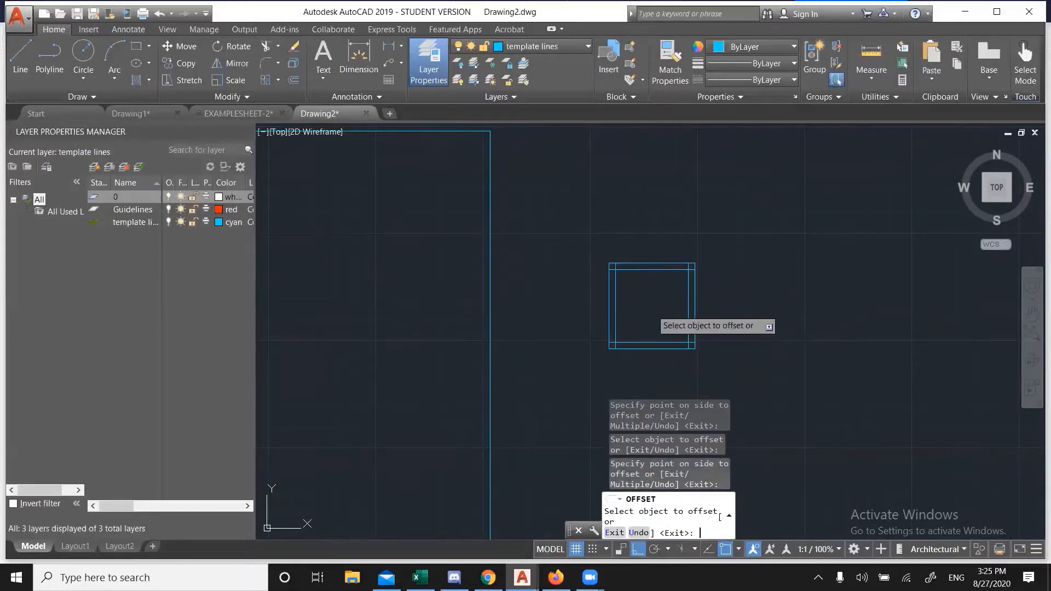
key(Return)
- Select the inner vertical line near the top-right corner, then abandon stretching it
scroll(606, 228, up, 5)
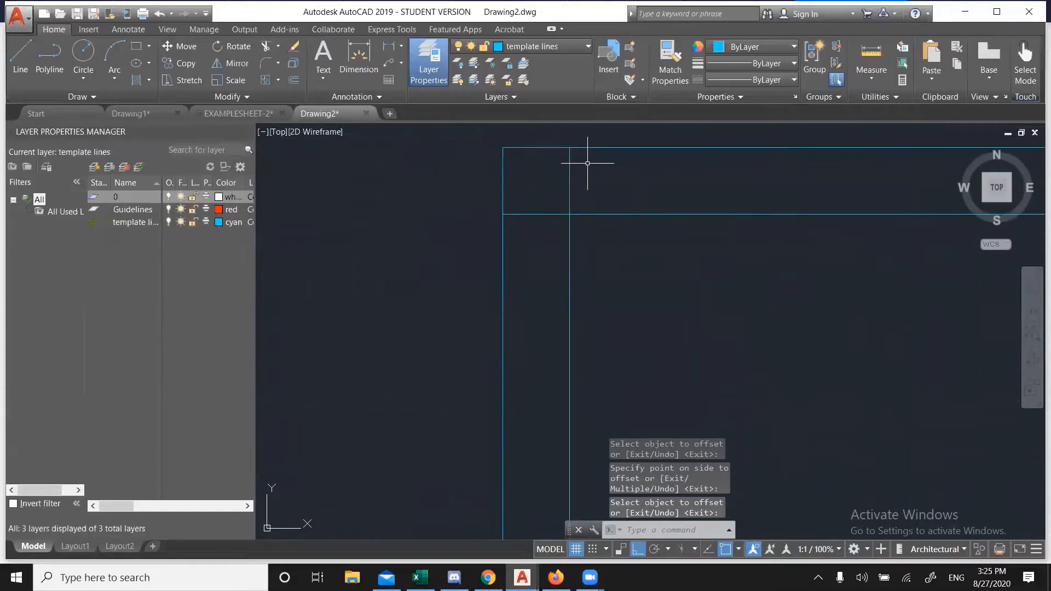
scroll(550, 197, down, 5)
scroll(868, 197, up, 5)
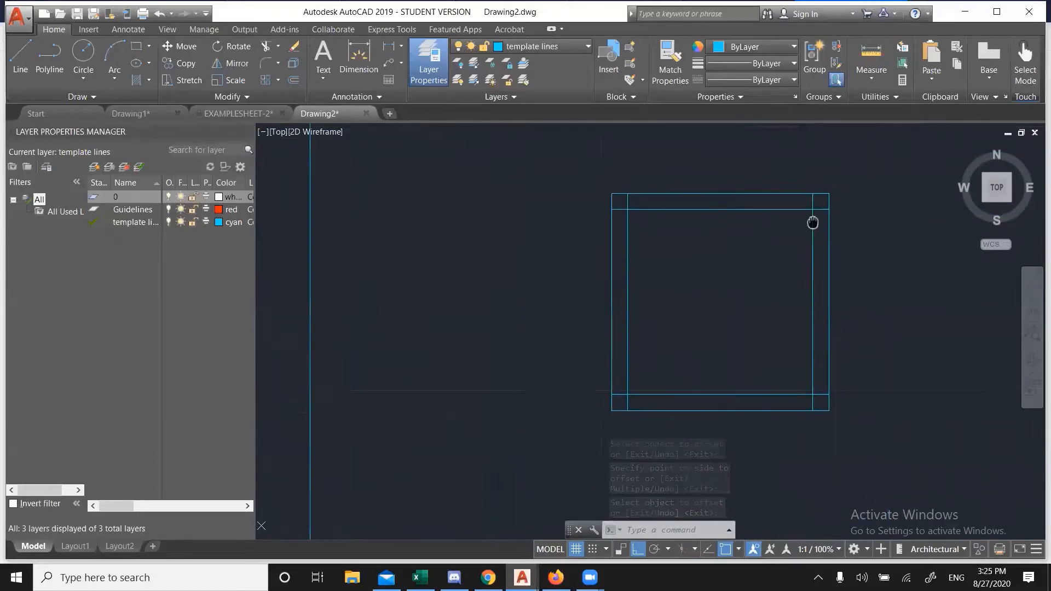
click(785, 191)
click(762, 211)
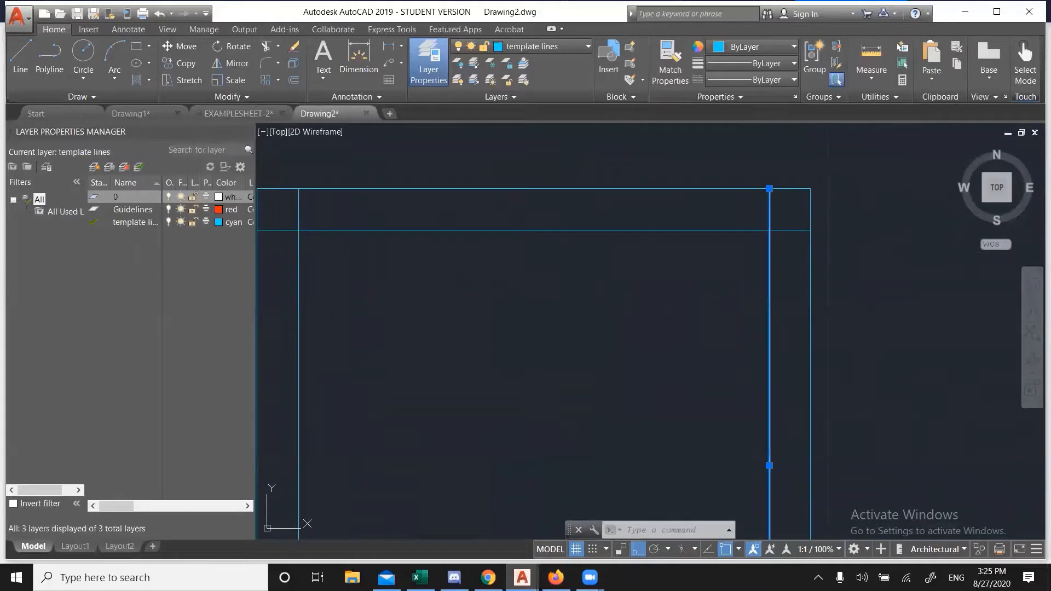
click(769, 188)
key(Escape)
key(Escape)
scroll(758, 204, down, 4)
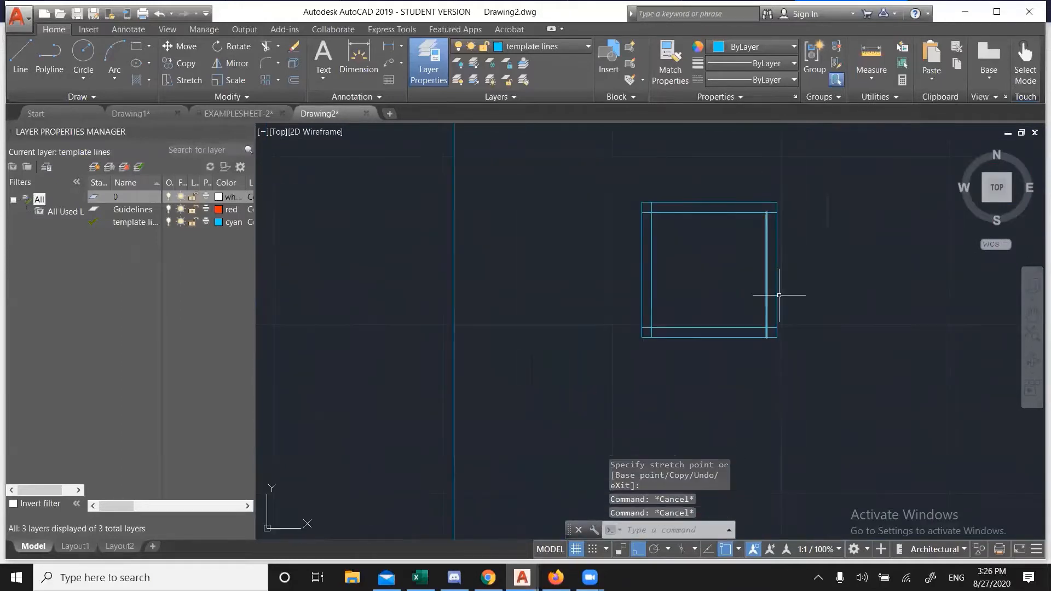
click(849, 383)
- Select the square's lines and trim the overhanging stubs at the top-left and top-right corners
click(596, 157)
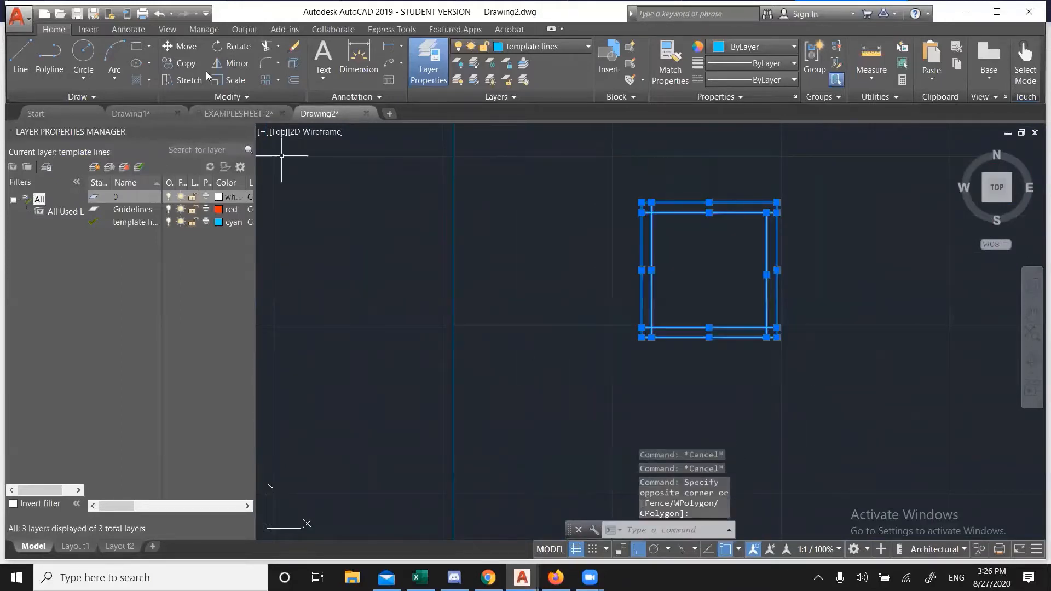
click(264, 49)
scroll(733, 219, up, 6)
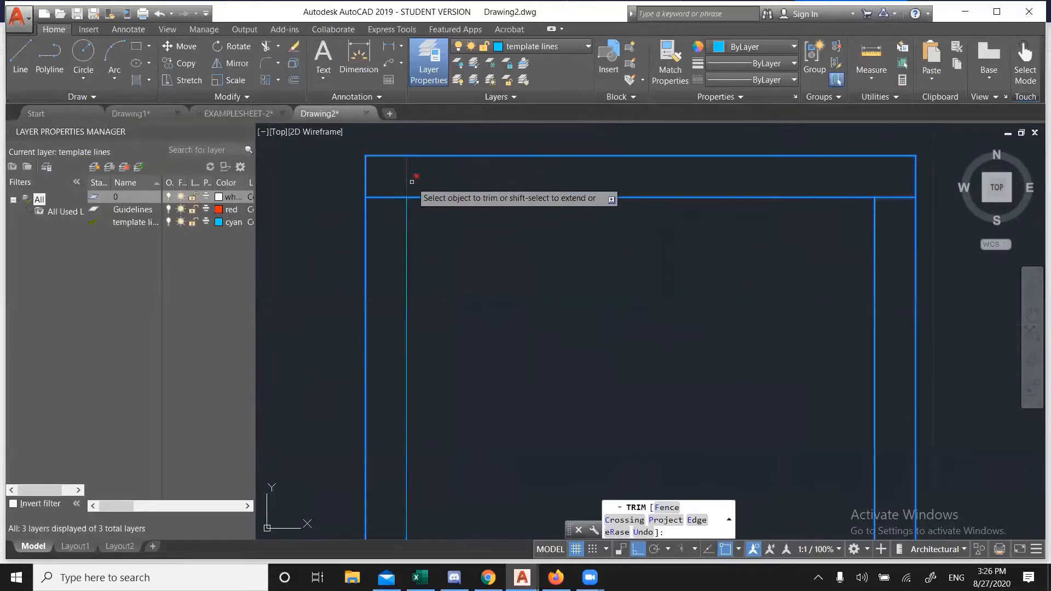
click(407, 179)
click(388, 206)
click(387, 192)
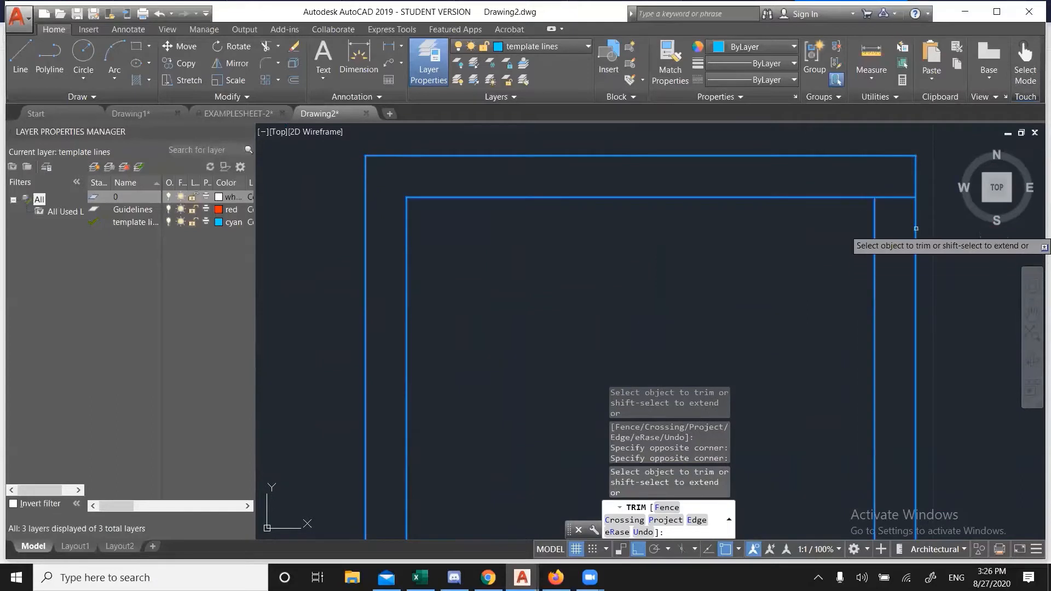
click(894, 207)
click(885, 181)
scroll(879, 176, down, 4)
scroll(746, 368, up, 4)
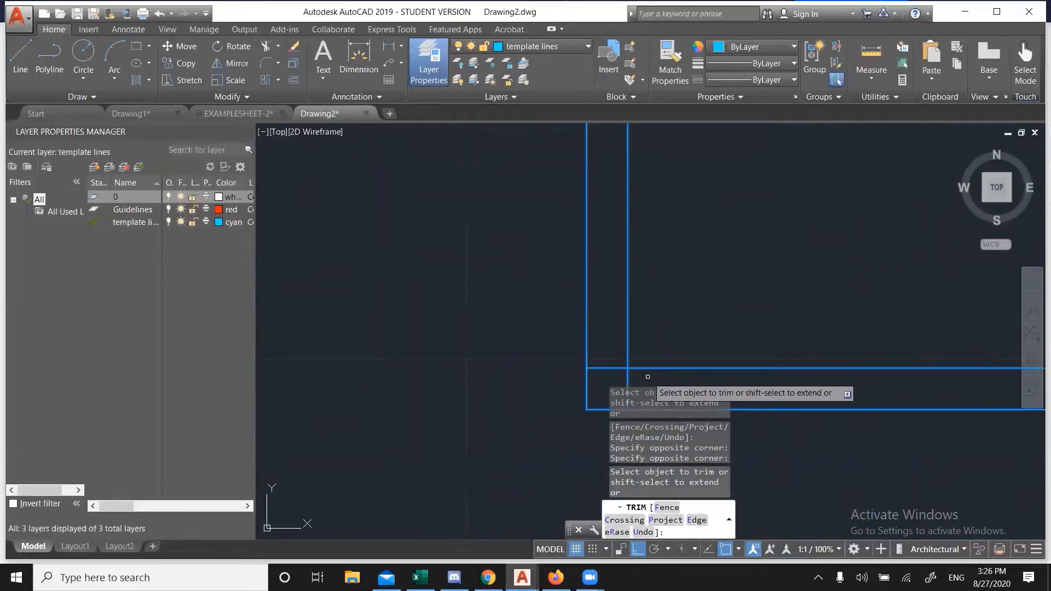
- Trim the remaining overhanging stubs at the bottom-left and bottom-right corners
click(646, 380)
middle_drag(615, 256, 551, 157)
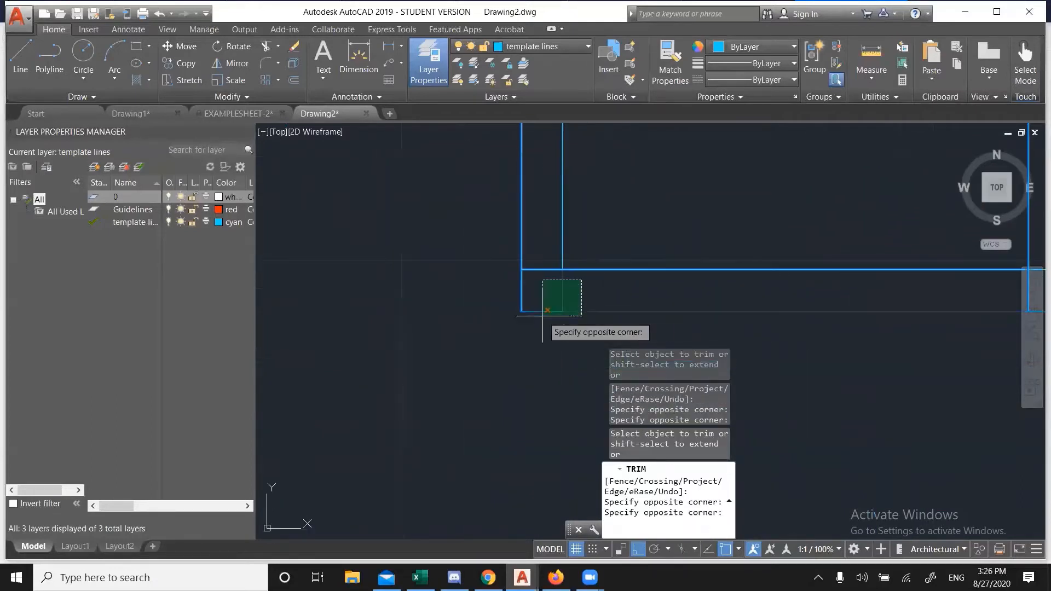
click(541, 297)
click(541, 286)
click(530, 256)
scroll(530, 255, down, 2)
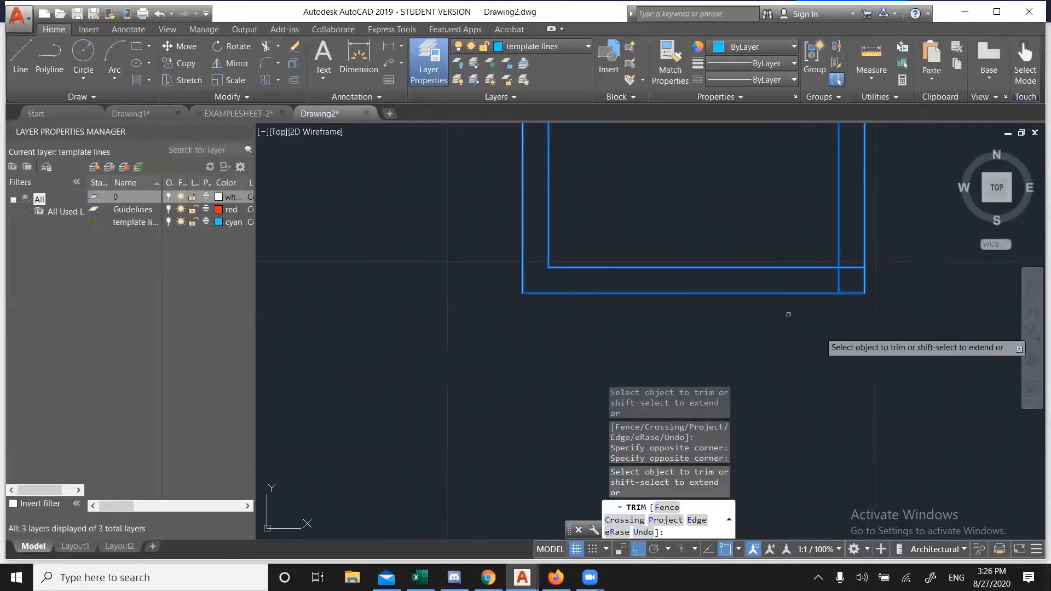
scroll(857, 280, up, 3)
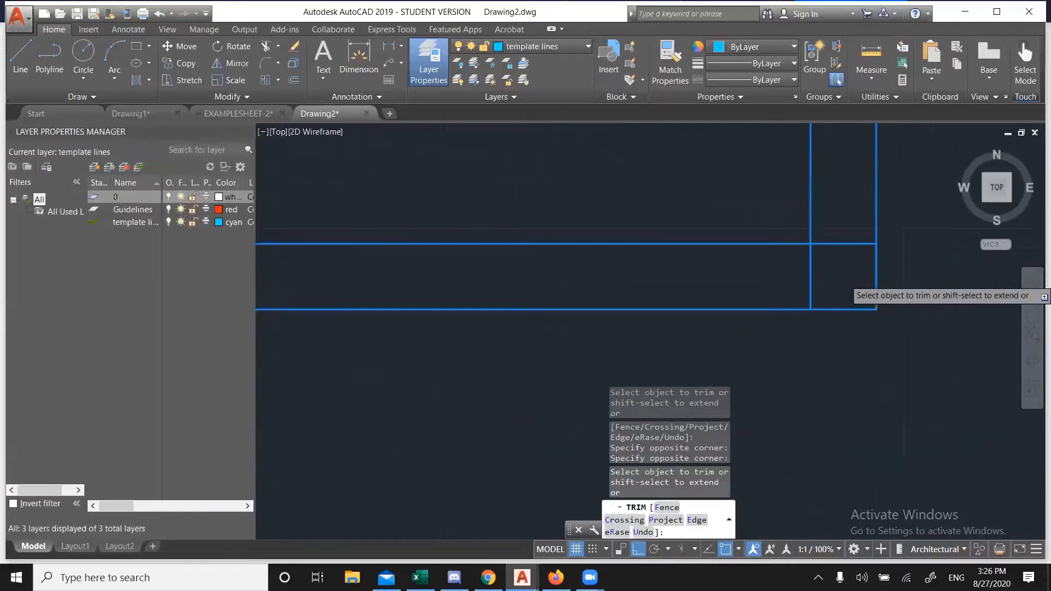
click(862, 268)
click(845, 230)
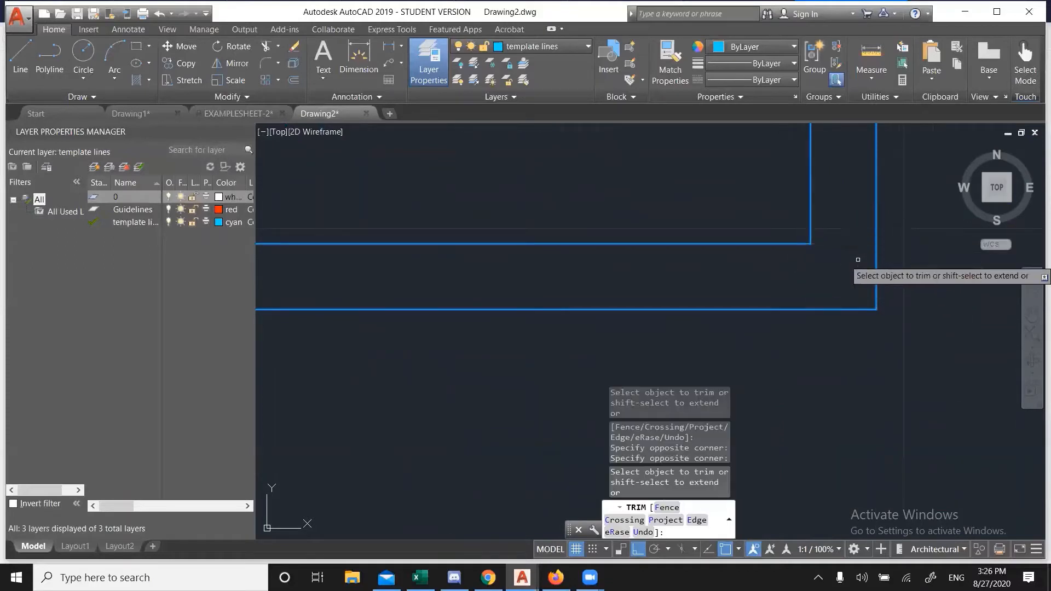
key(Return)
key(Return)
scroll(841, 260, down, 5)
scroll(835, 272, down, 3)
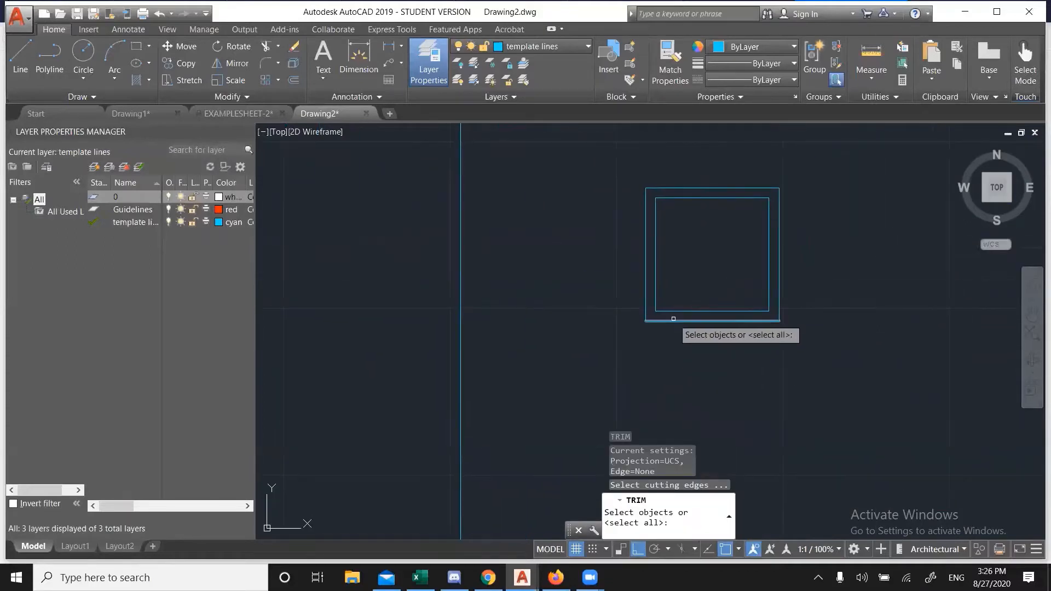
key(Escape)
key(Escape)
key(Escape)
- Copy the framed square from its top-left corner to the right, making three boxes in a row
scroll(693, 291, down, 3)
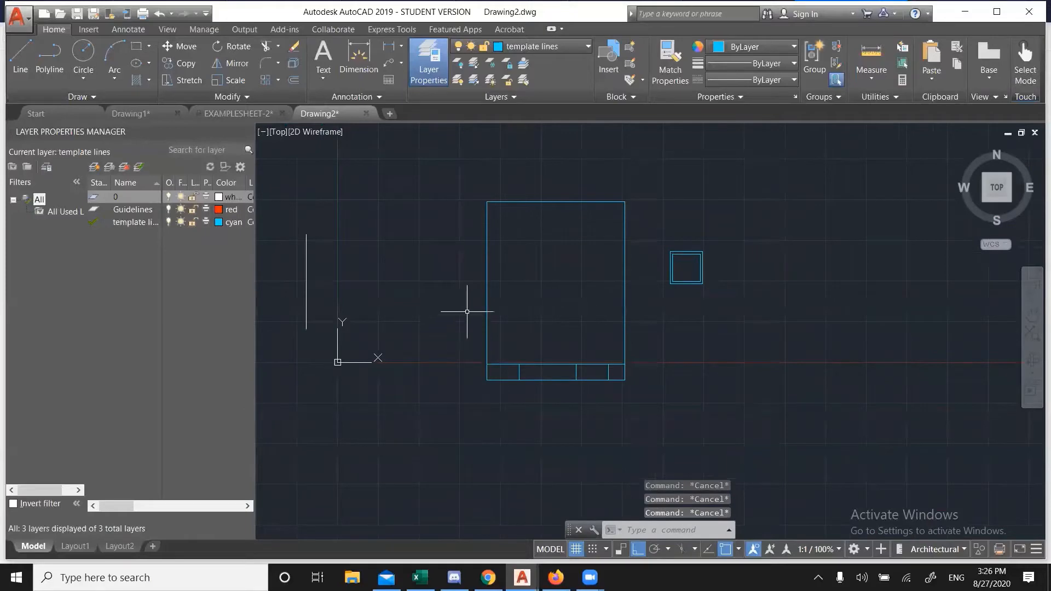
click(746, 336)
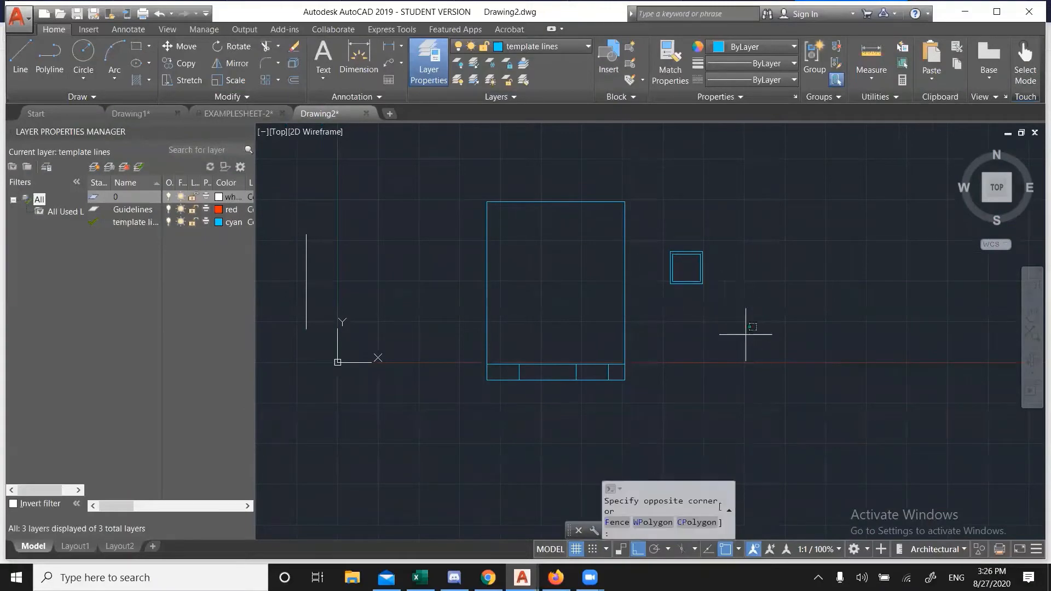
click(632, 198)
scroll(710, 272, up, 4)
scroll(681, 228, up, 4)
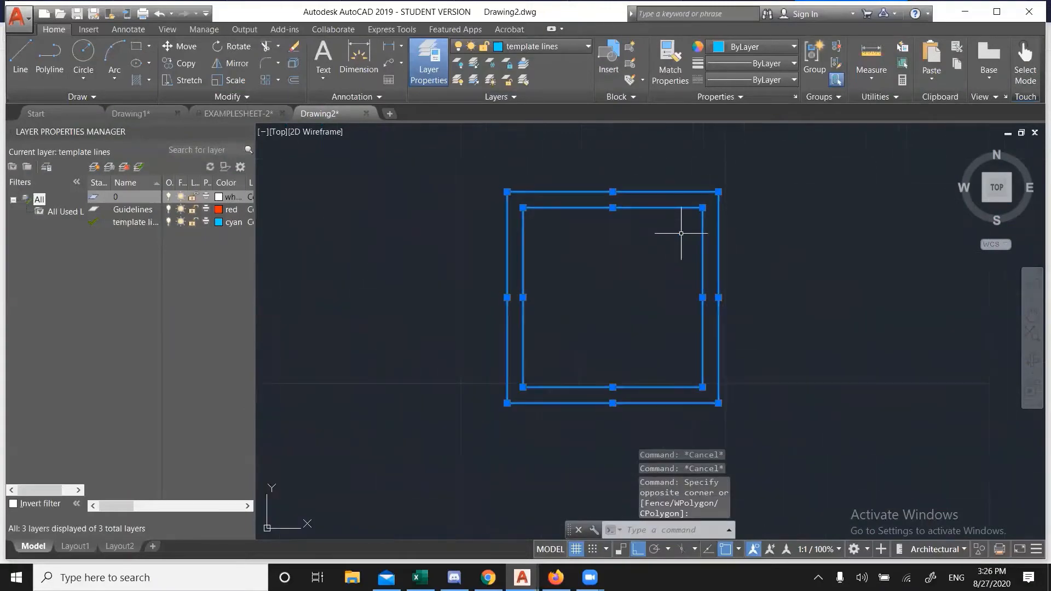
click(185, 63)
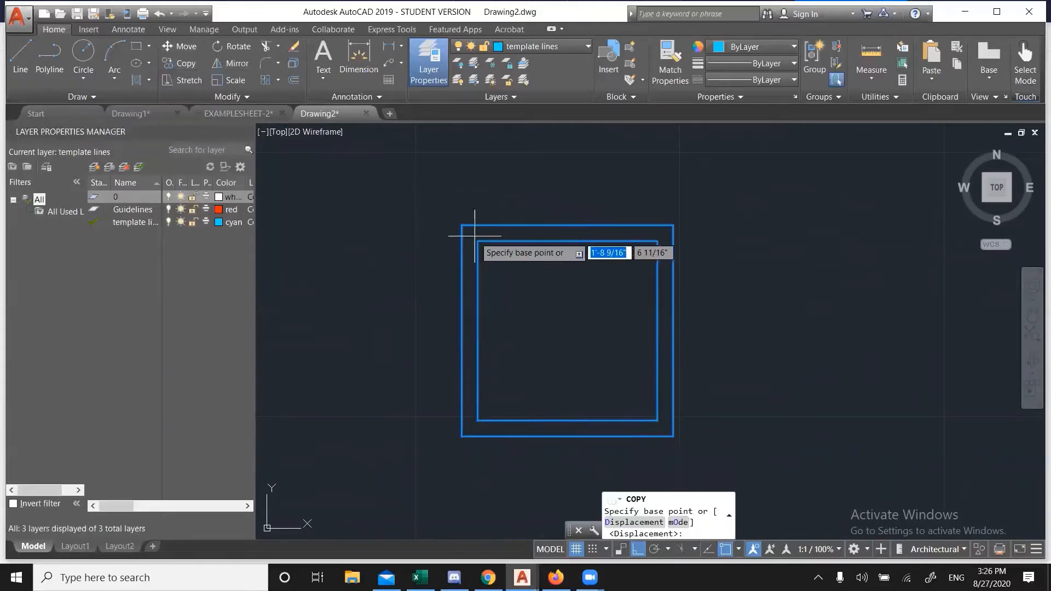
click(462, 224)
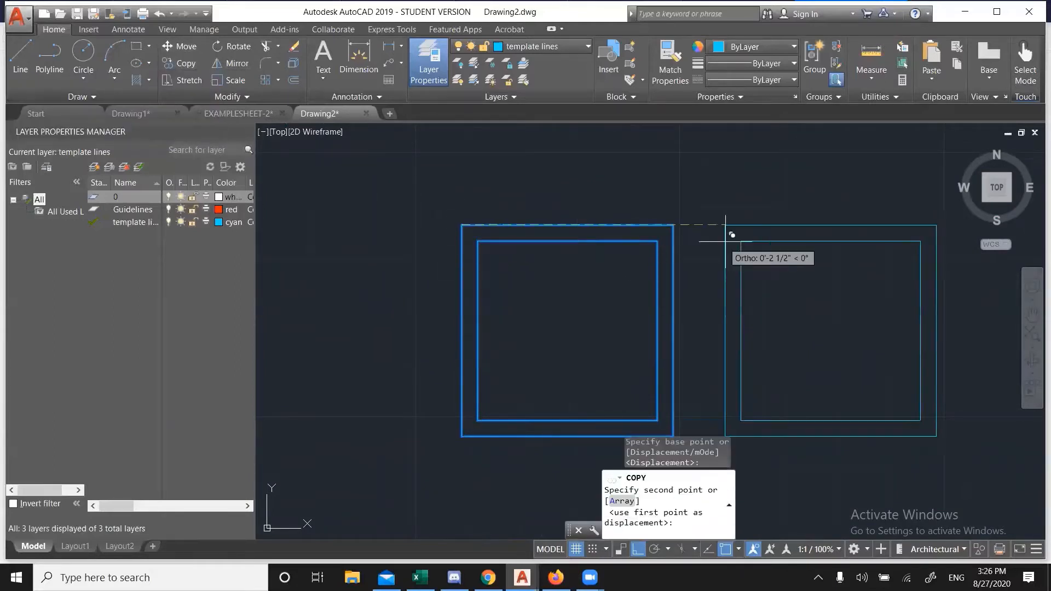
mouse_move(751, 228)
middle_down()
mouse_move(596, 192)
mouse_move(472, 206)
middle_up()
click(704, 206)
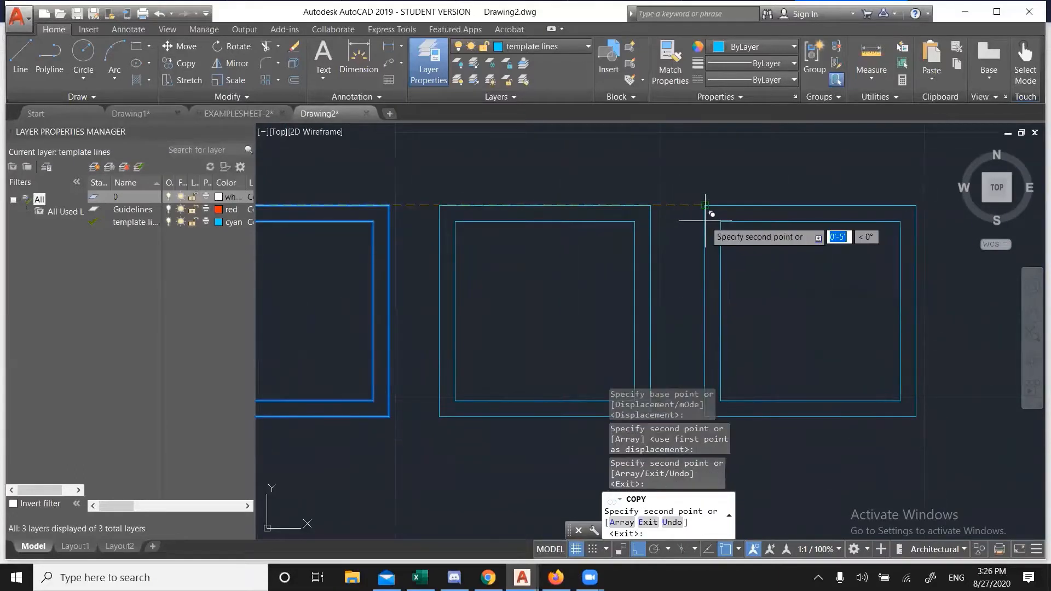
key(Escape)
key(Escape)
key(Escape)
- Frame the sheet with the three boxes, then start moving the first box but cancel
scroll(624, 208, down, 5)
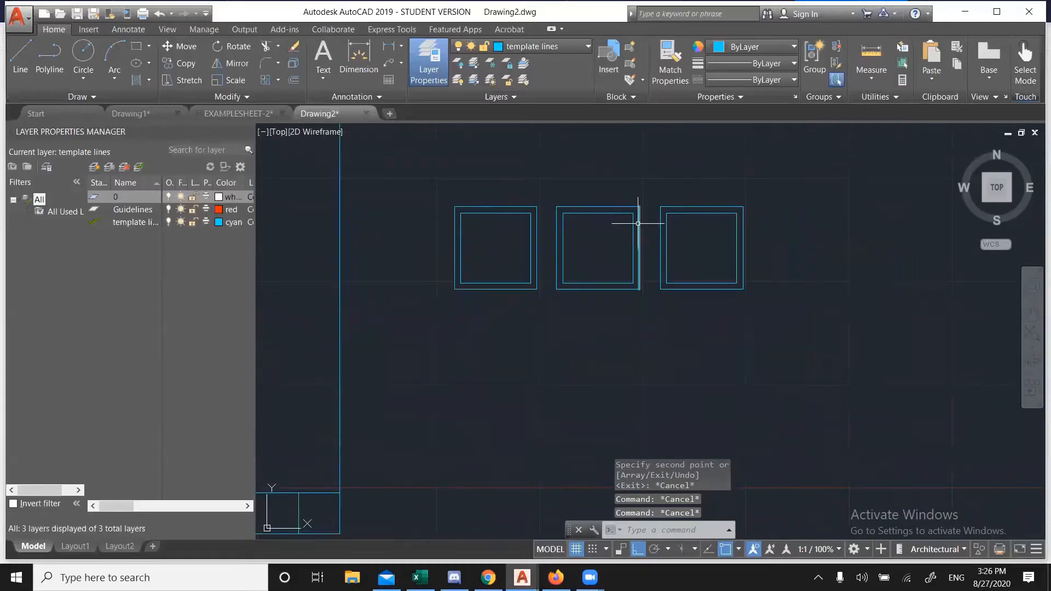
middle_drag(531, 311, 782, 343)
scroll(781, 342, up, 1)
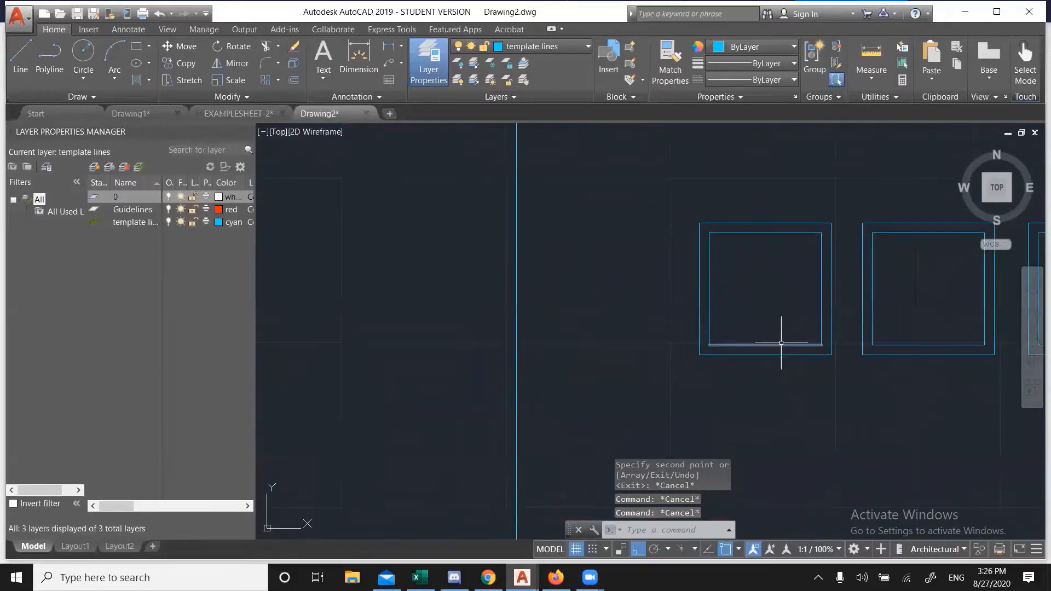
scroll(780, 343, down, 2)
middle_drag(406, 329, 372, 276)
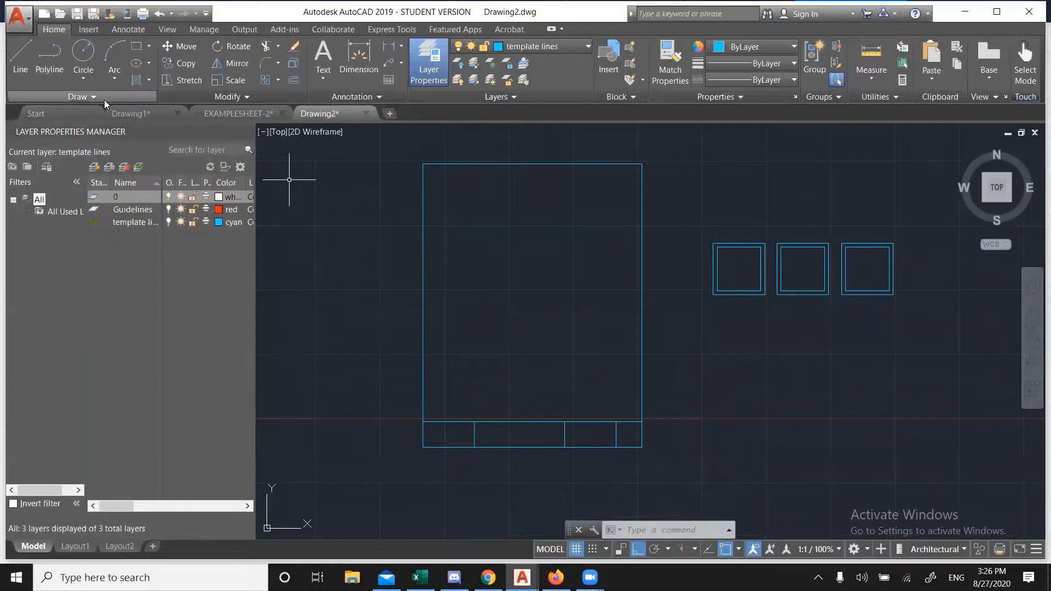
click(773, 319)
click(707, 226)
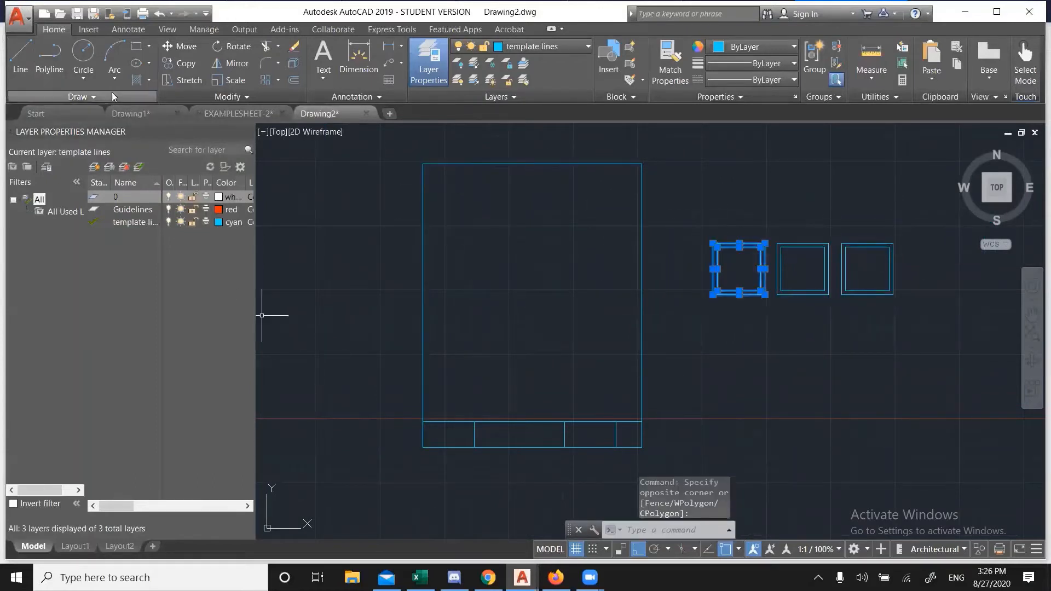
click(174, 47)
click(738, 290)
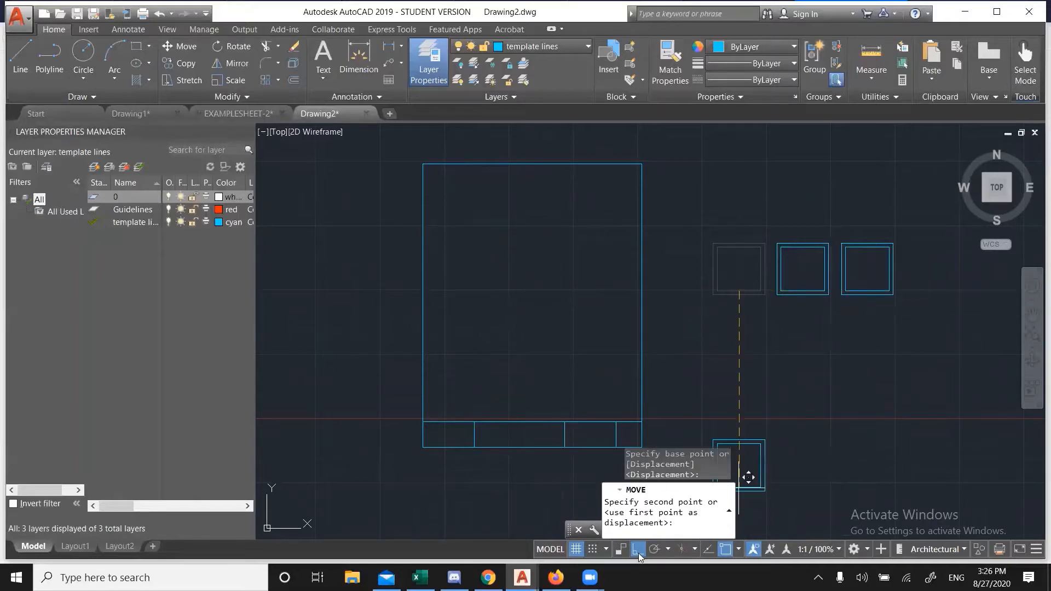
key(Escape)
key(Escape)
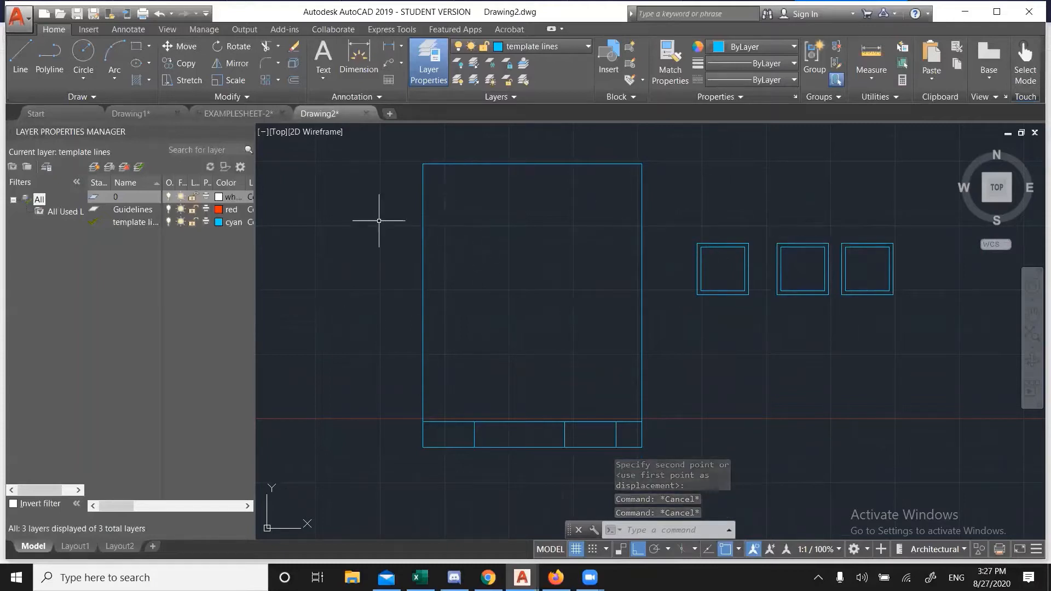
click(250, 115)
scroll(685, 225, down, 5)
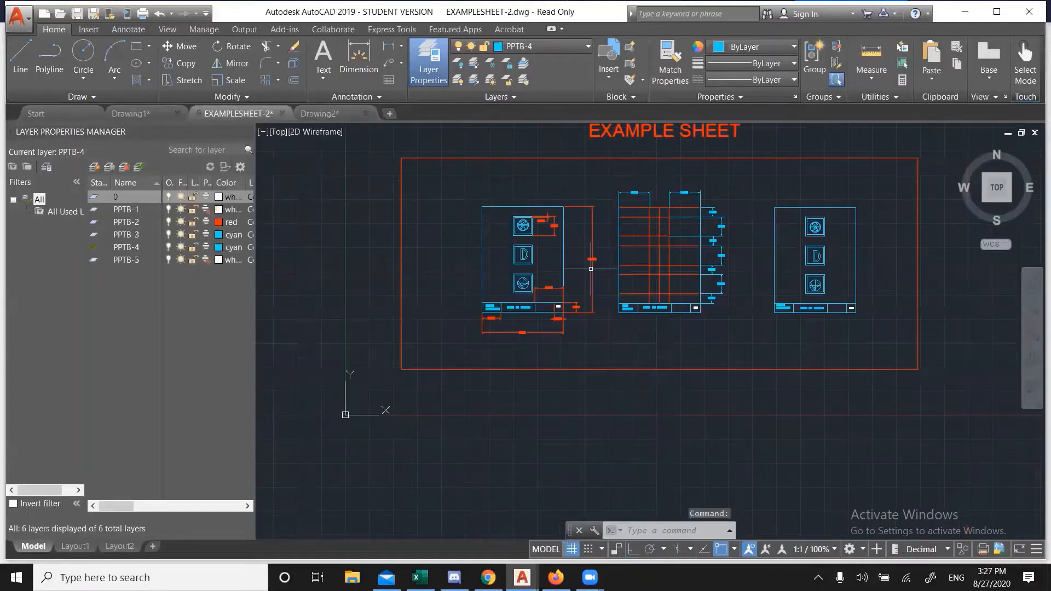
scroll(686, 225, up, 2)
scroll(685, 224, up, 2)
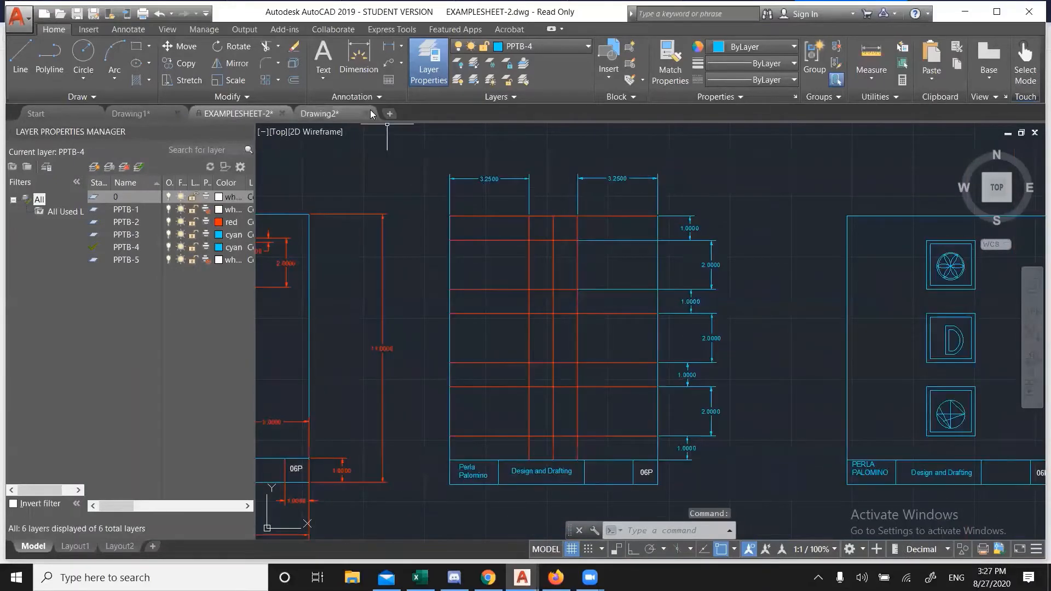
mouse_move(310, 112)
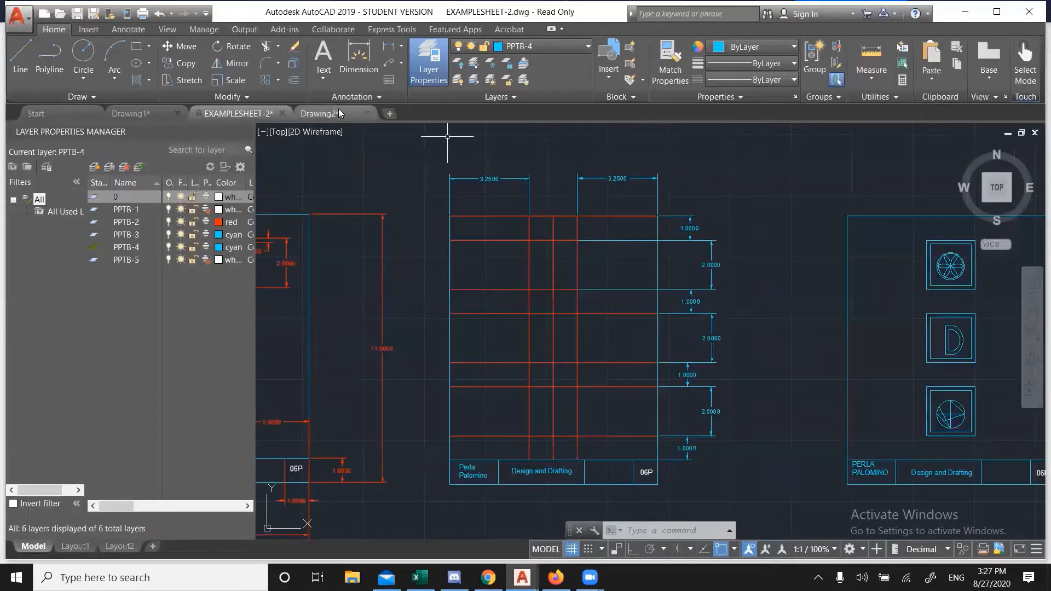
click(320, 114)
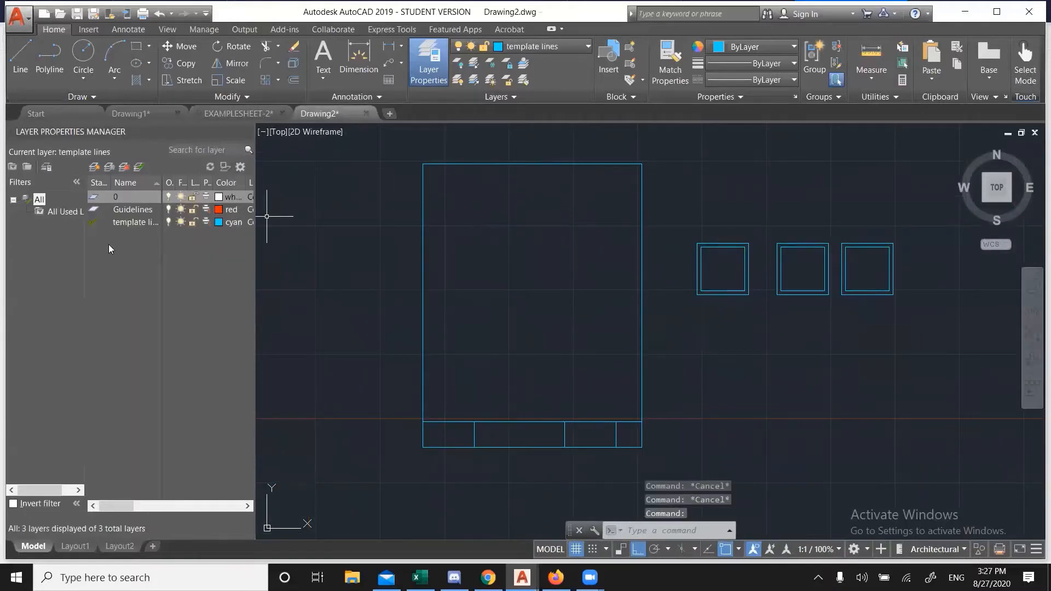
- Make Guidelines the current layer and trace the frame's top and right edges with lines
double_click(93, 211)
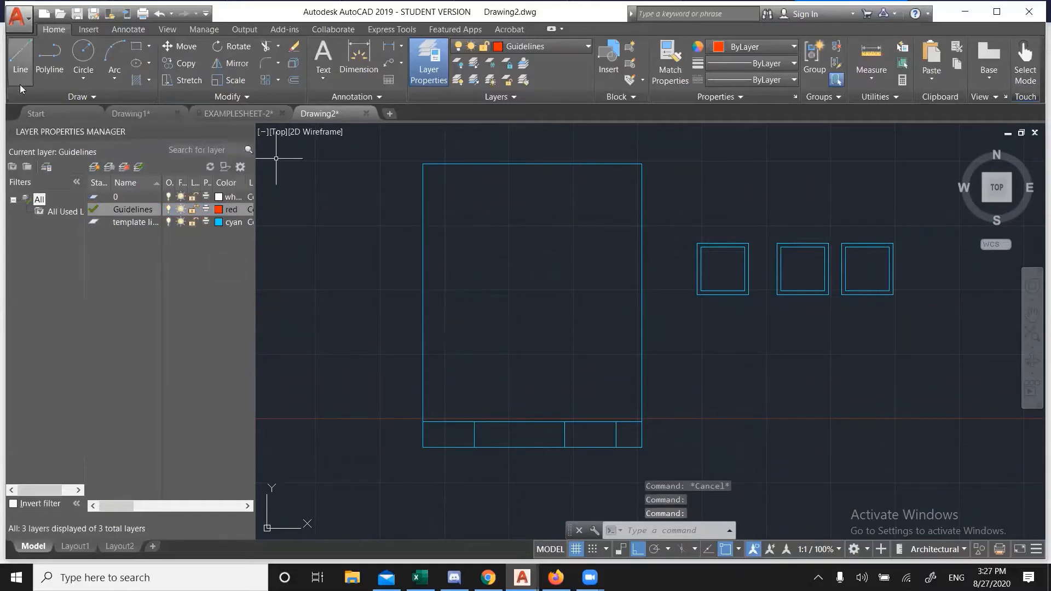
click(20, 53)
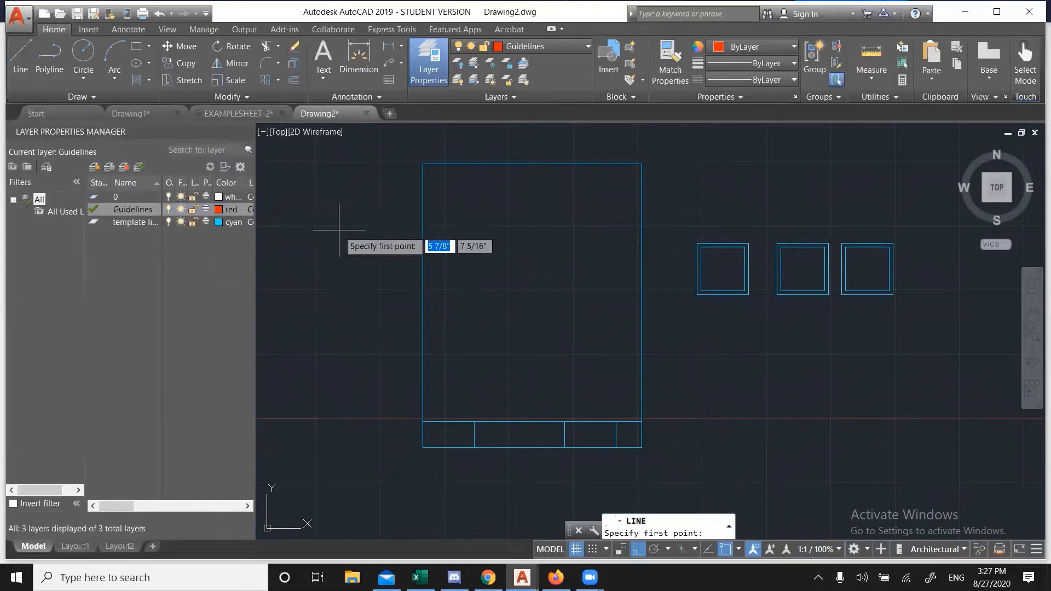
click(423, 163)
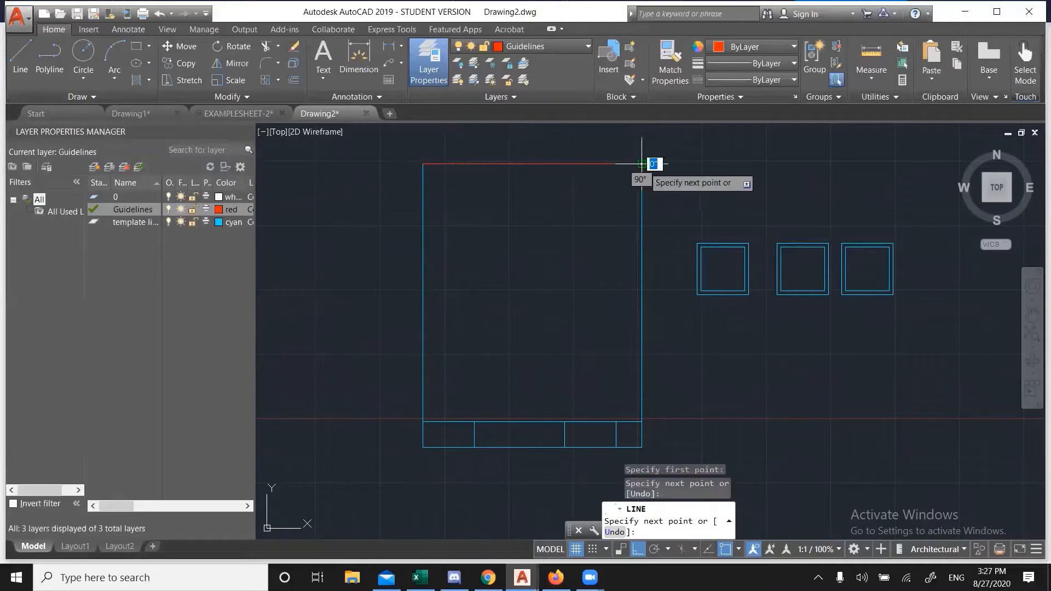
click(643, 163)
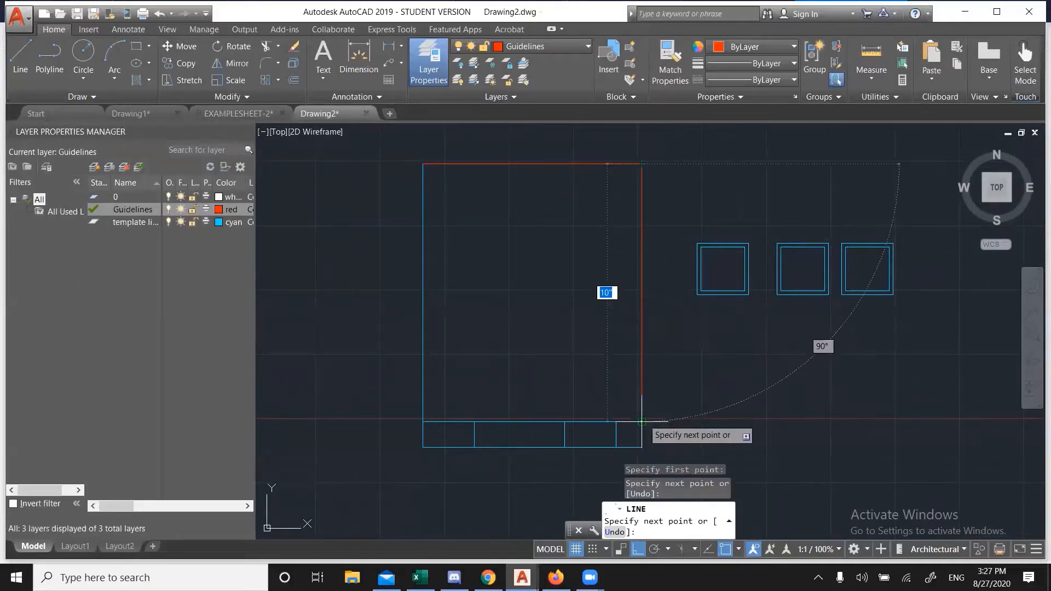
click(642, 447)
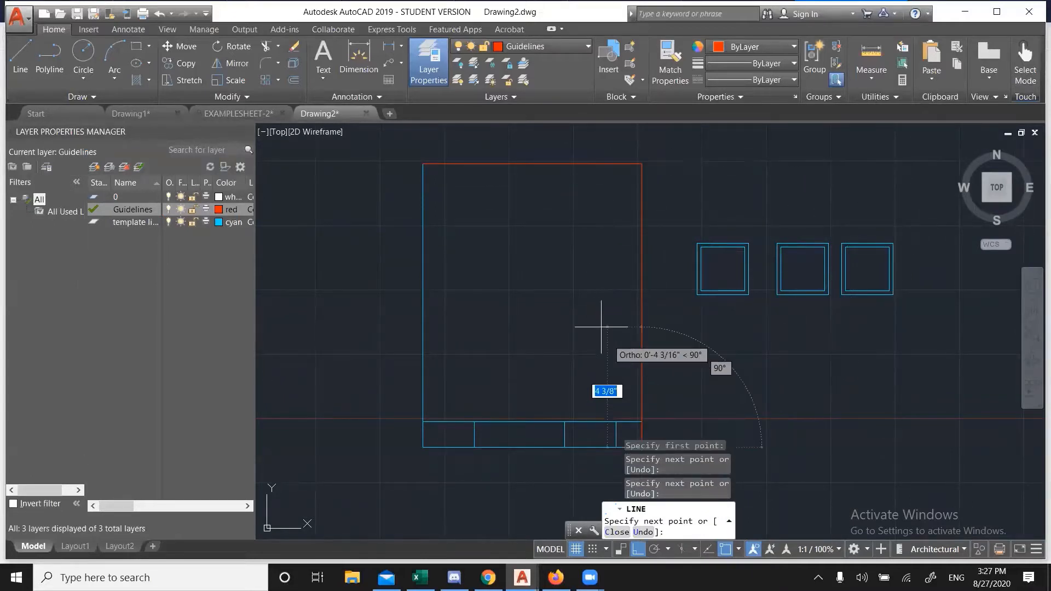
key(Escape)
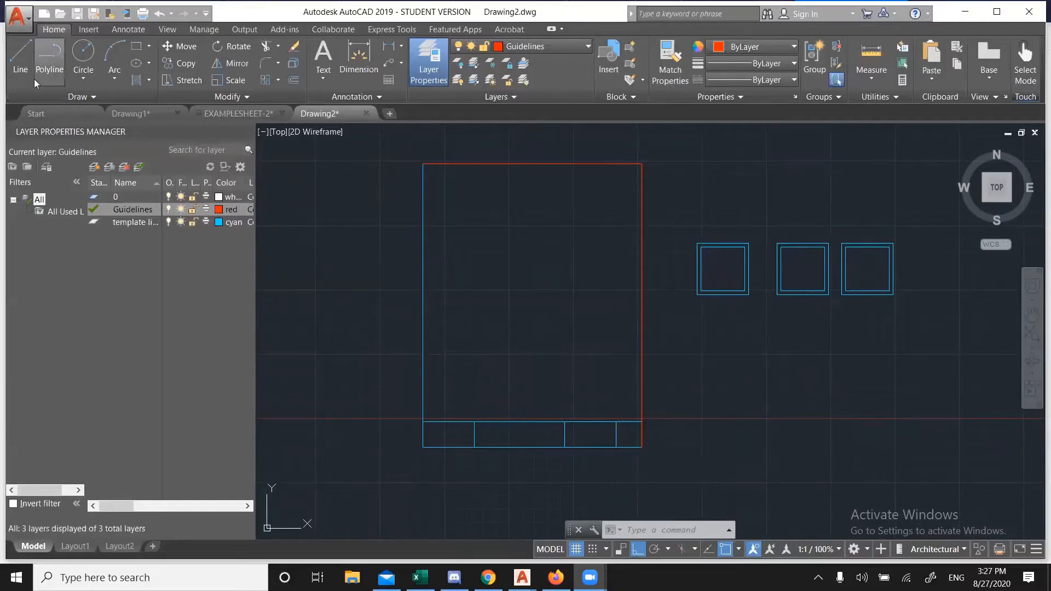
- Trace the frame's left edge from top-left to bottom-left corner, then select that line
click(15, 51)
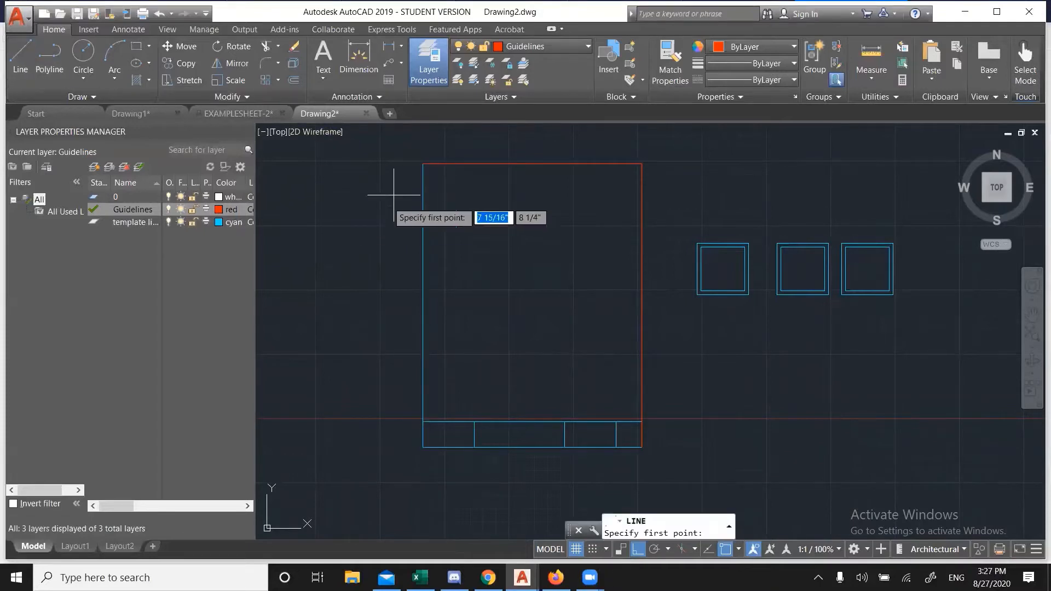
click(423, 163)
click(423, 447)
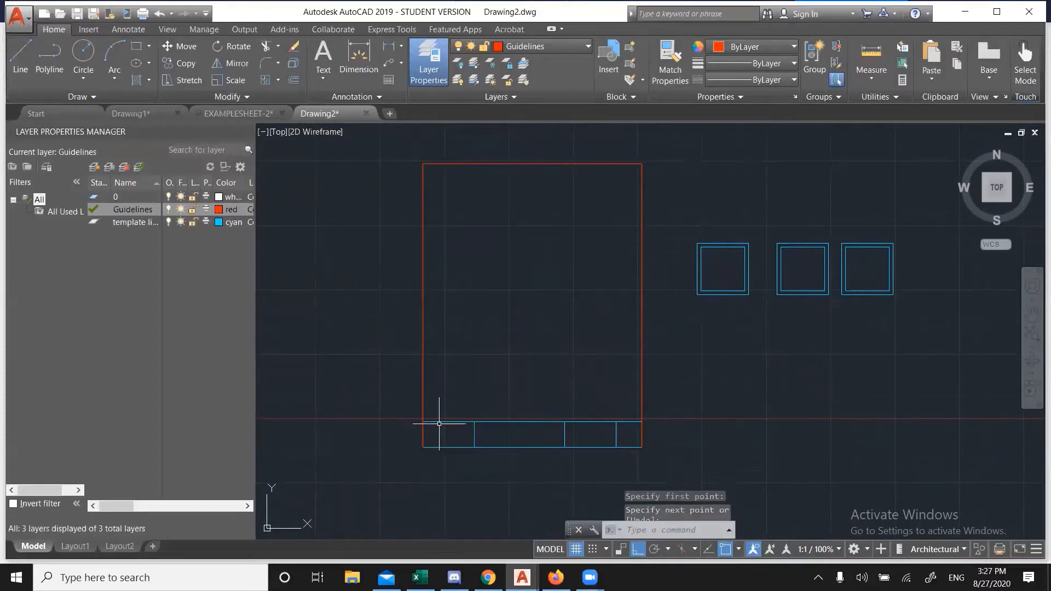
key(Escape)
click(422, 387)
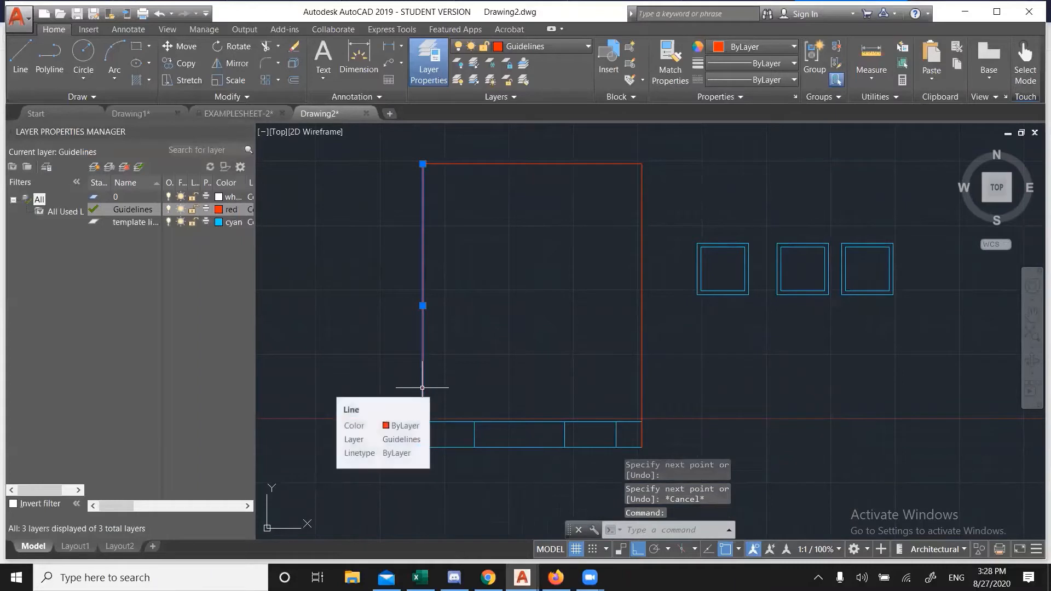
- Offset the left and right red frame lines 3.25 inward as vertical guidelines
text(OFFSET)
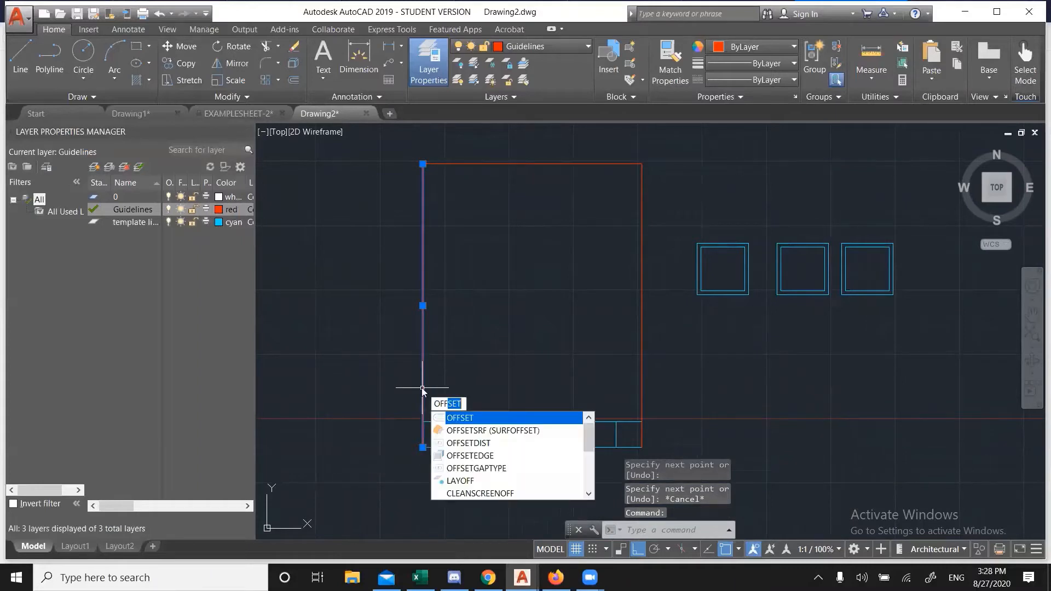
key(Return)
text(3.2)
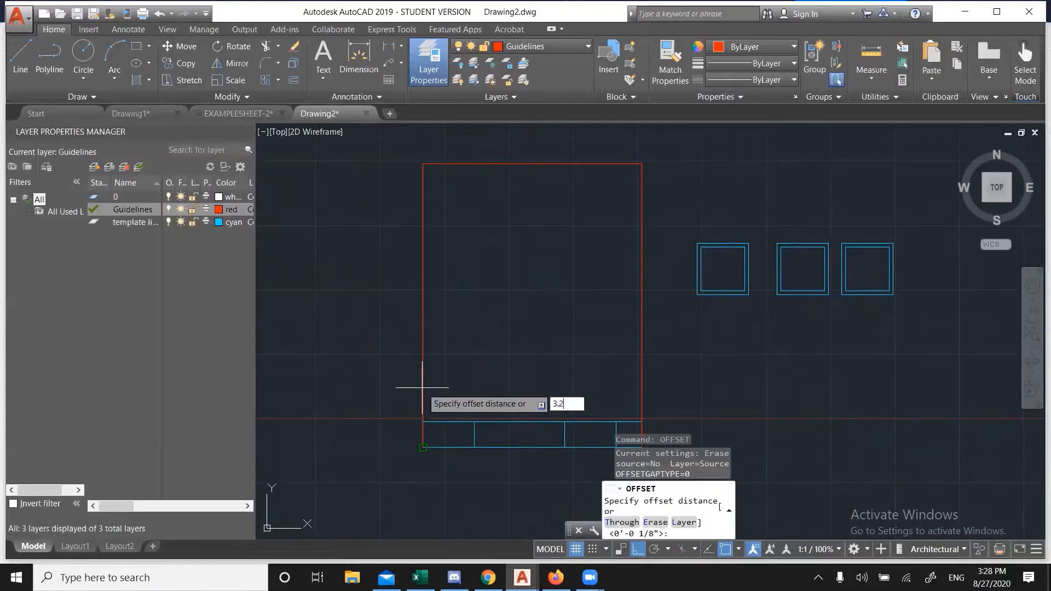
text(5)
key(Return)
click(423, 387)
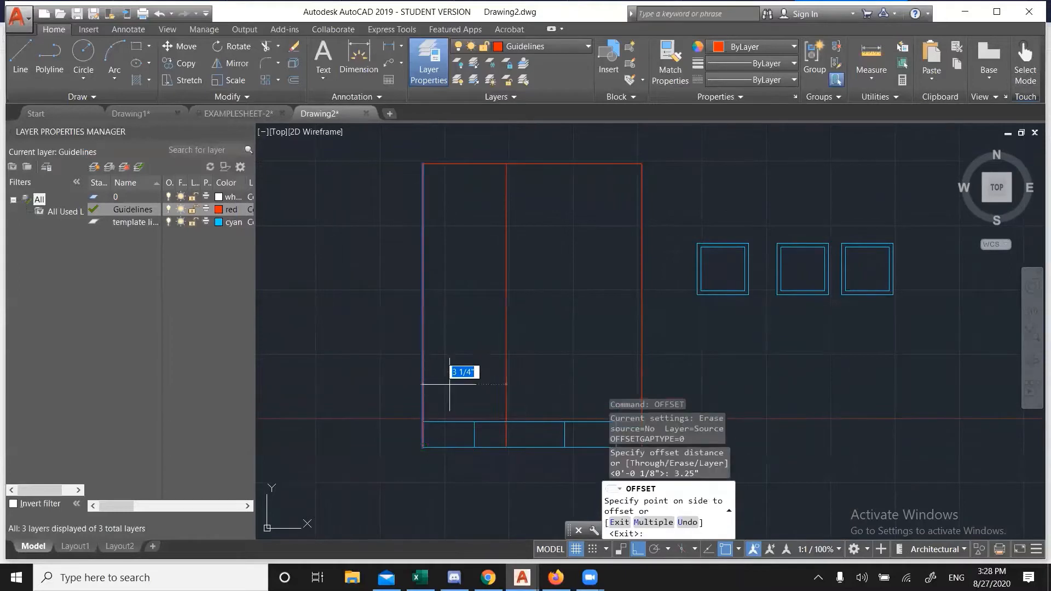
click(548, 353)
click(642, 330)
click(516, 291)
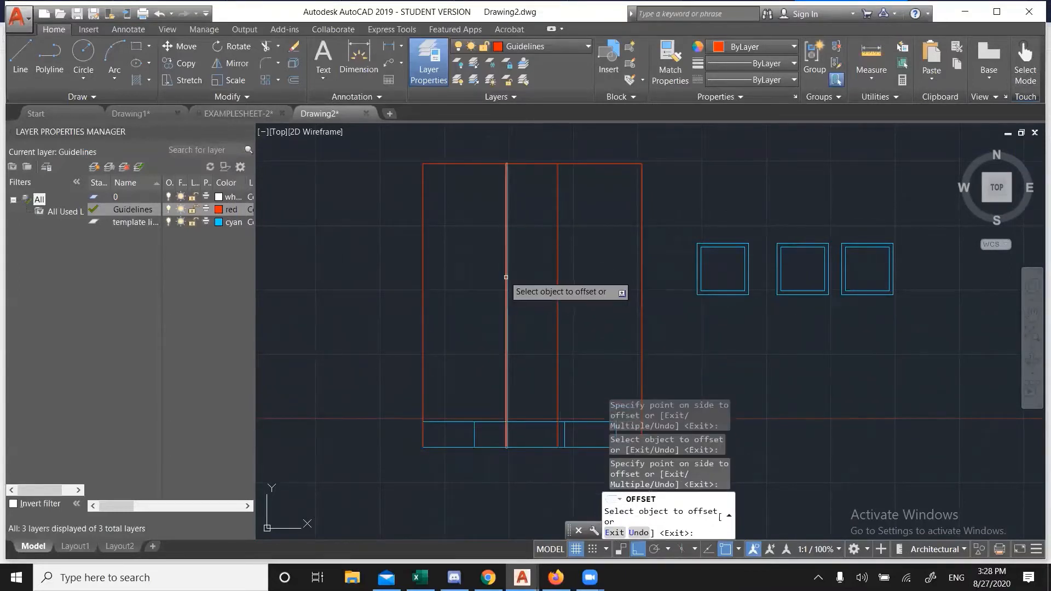
key(Escape)
key(Escape)
key(Escape)
- Offset the top red frame line 1" downward as a horizontal guideline
click(581, 164)
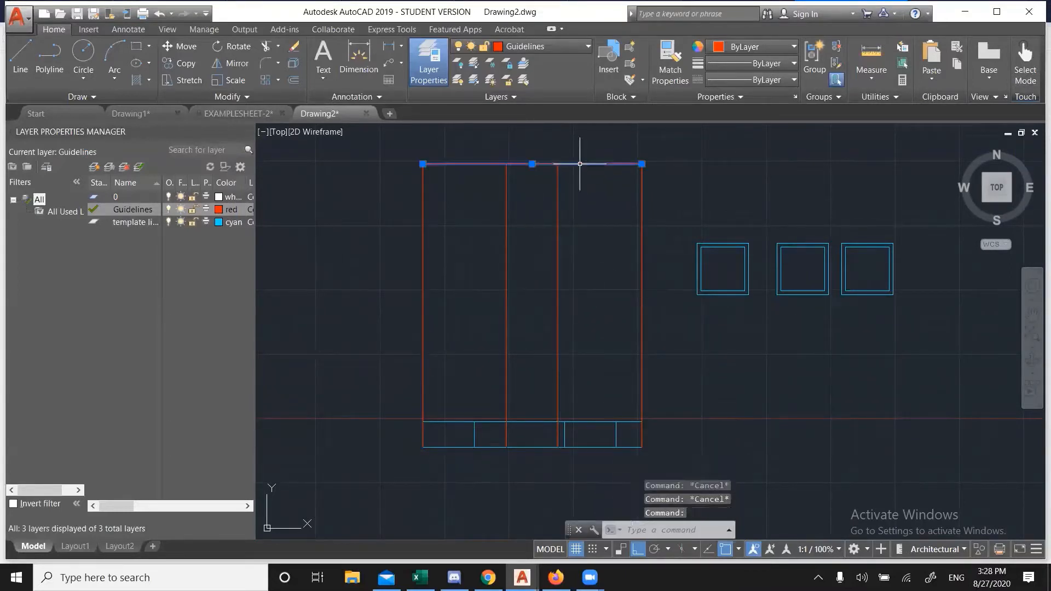
key(Return)
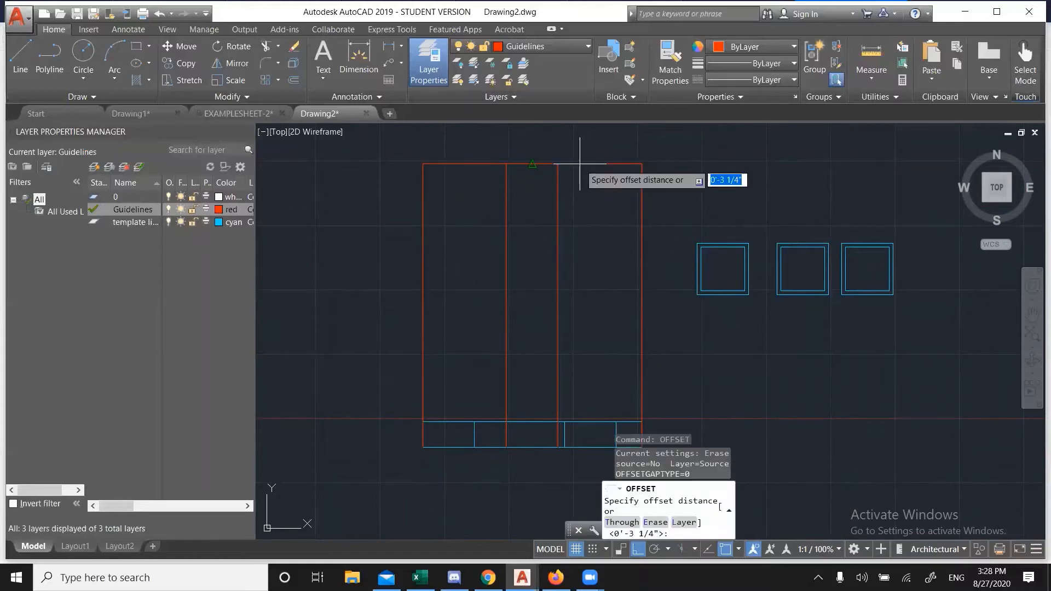
text(1)
key(Return)
click(580, 212)
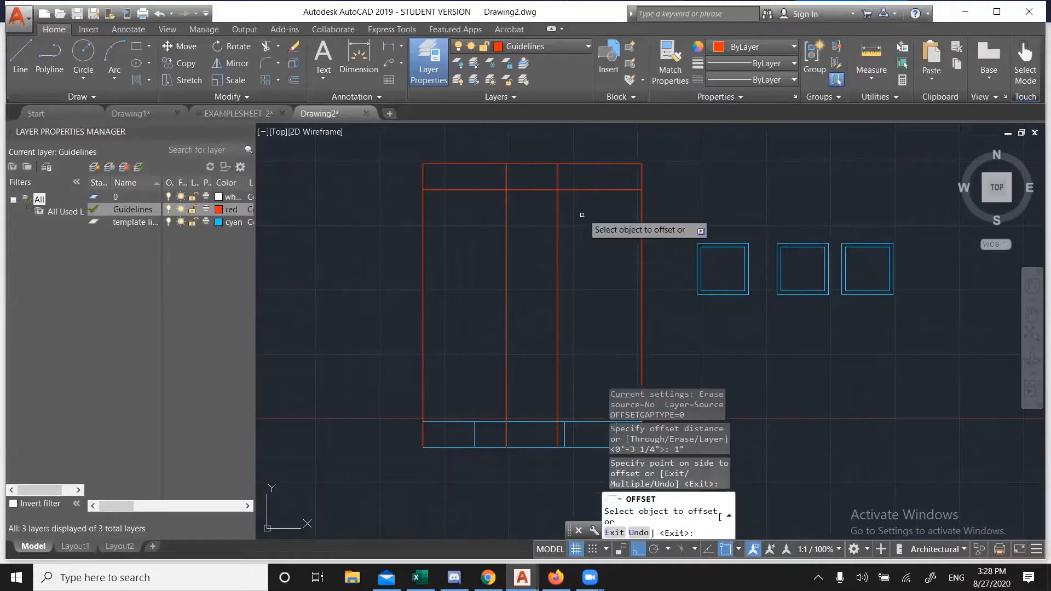
key(Escape)
- Offset that new guideline 2" further down
click(591, 189)
text(o)
key(Return)
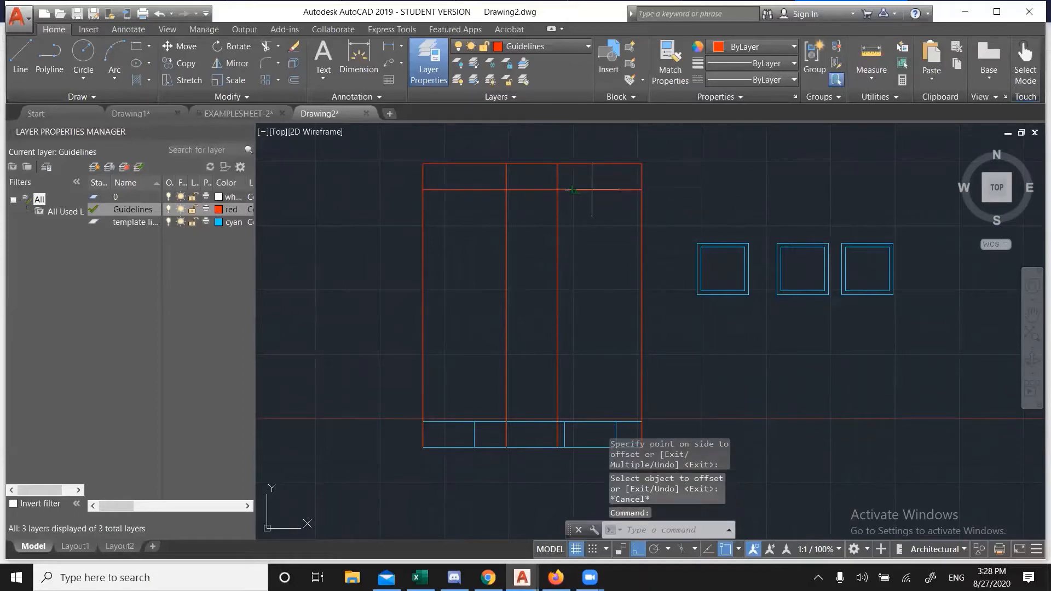
text(2)
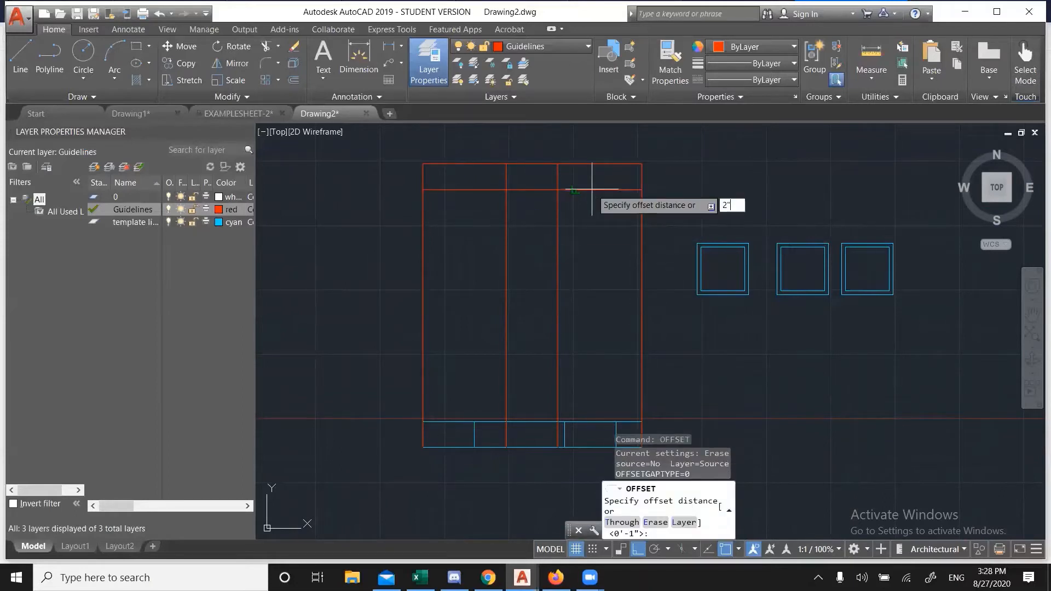
key(Return)
click(591, 189)
click(591, 213)
key(Escape)
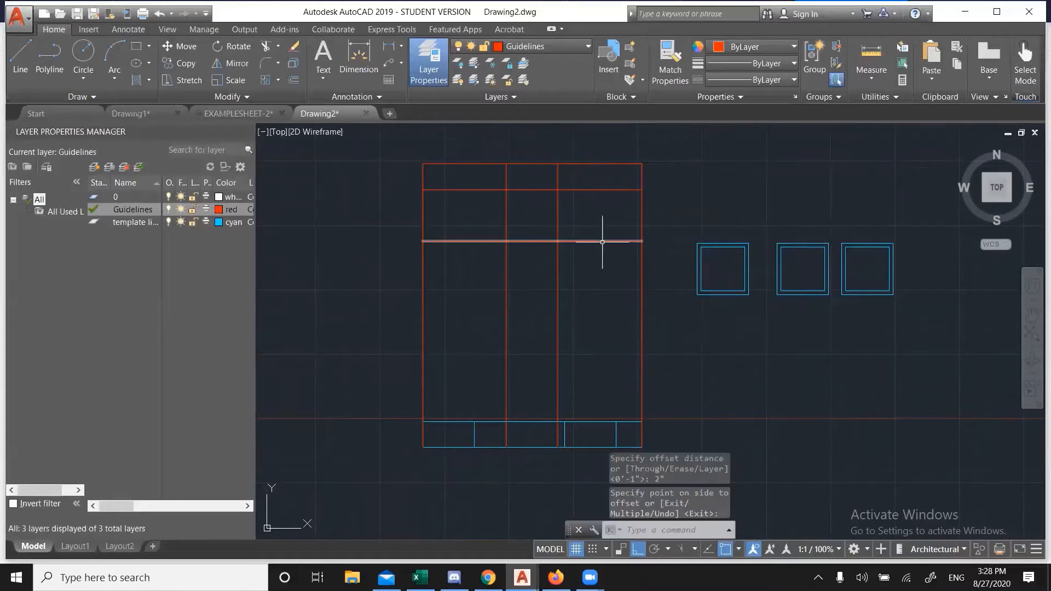
- Add another guideline 1" below the newest line and delete an unwanted extra red line
click(589, 242)
text(o)
key(Return)
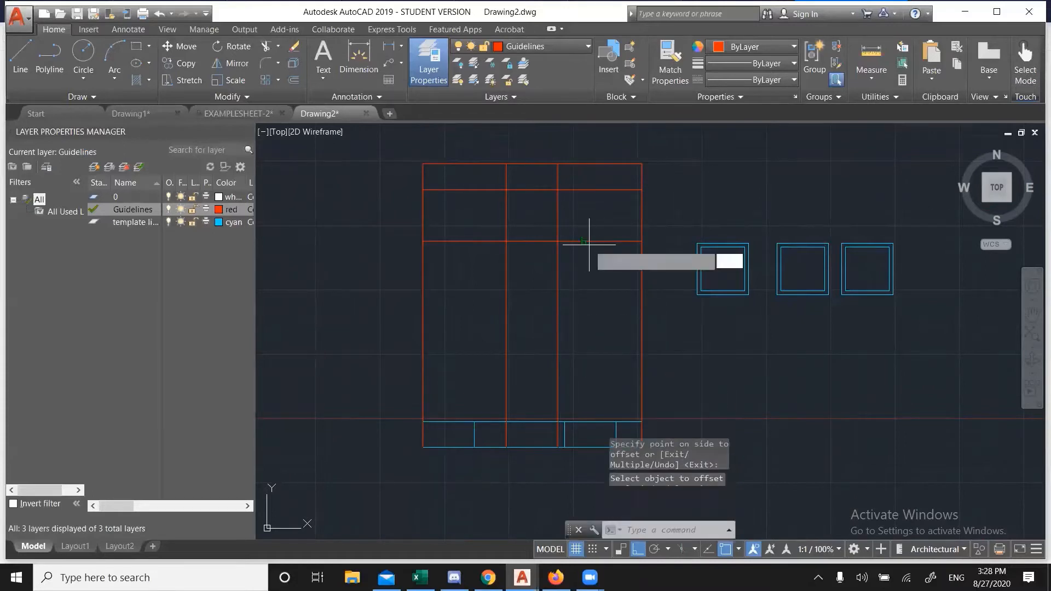
text(1")
key(Return)
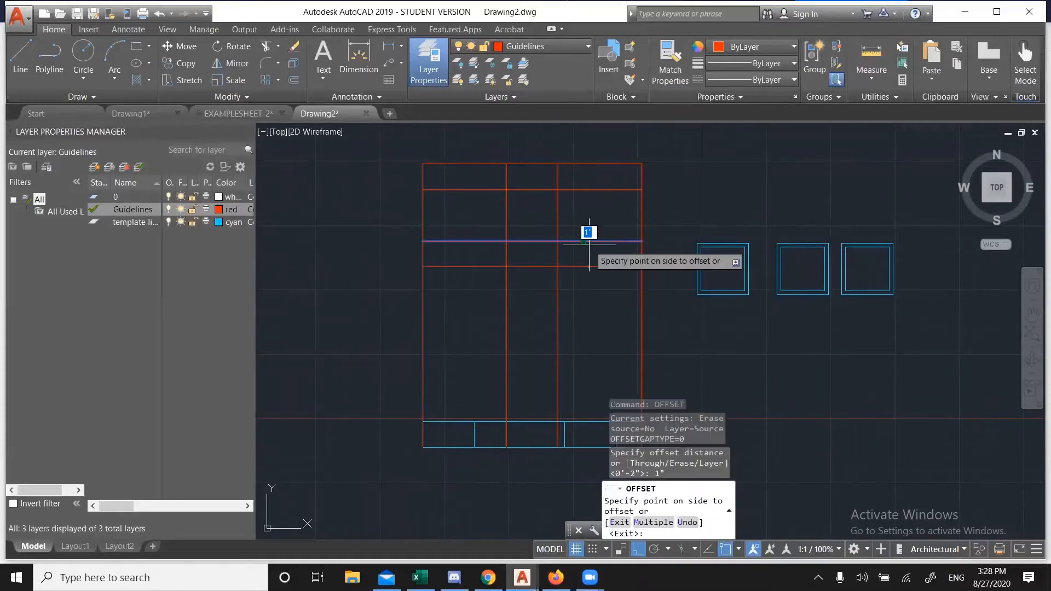
click(566, 289)
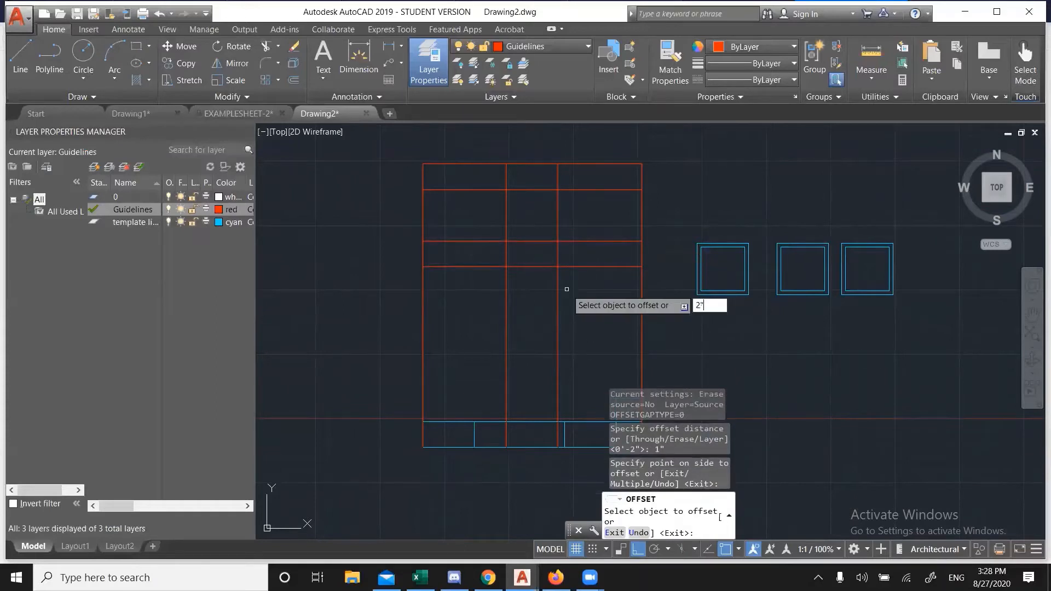
key(Return)
click(588, 266)
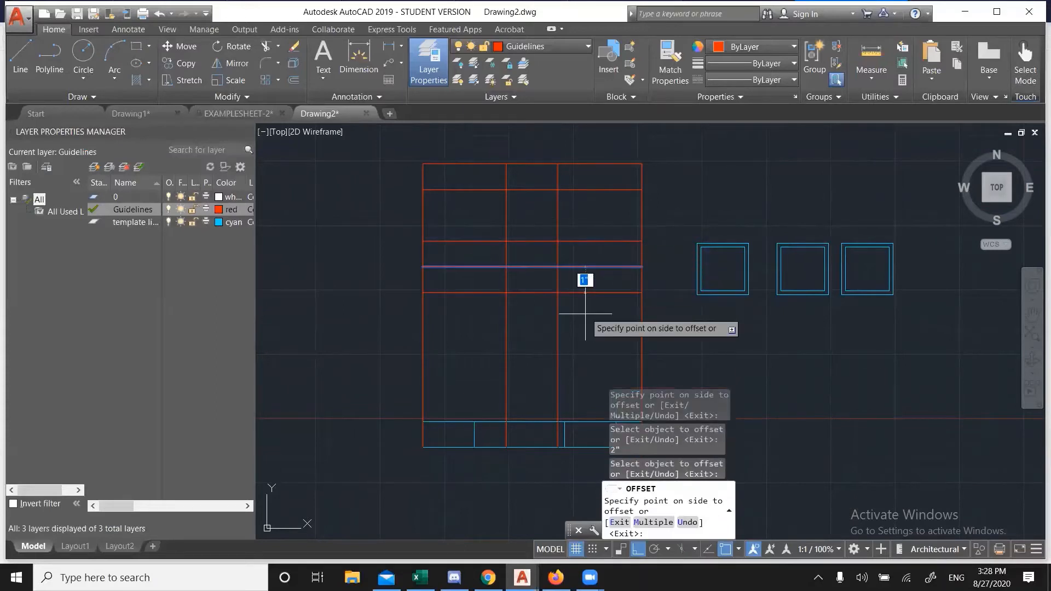
key(Escape)
key(Escape)
click(579, 299)
click(575, 287)
key(Delete)
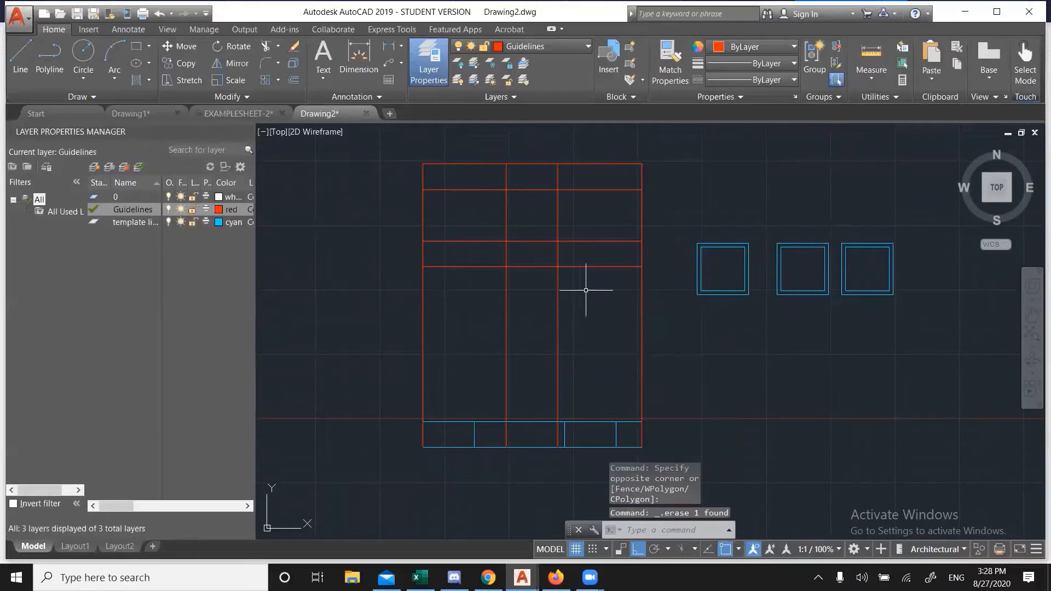
click(567, 279)
key(Escape)
key(Escape)
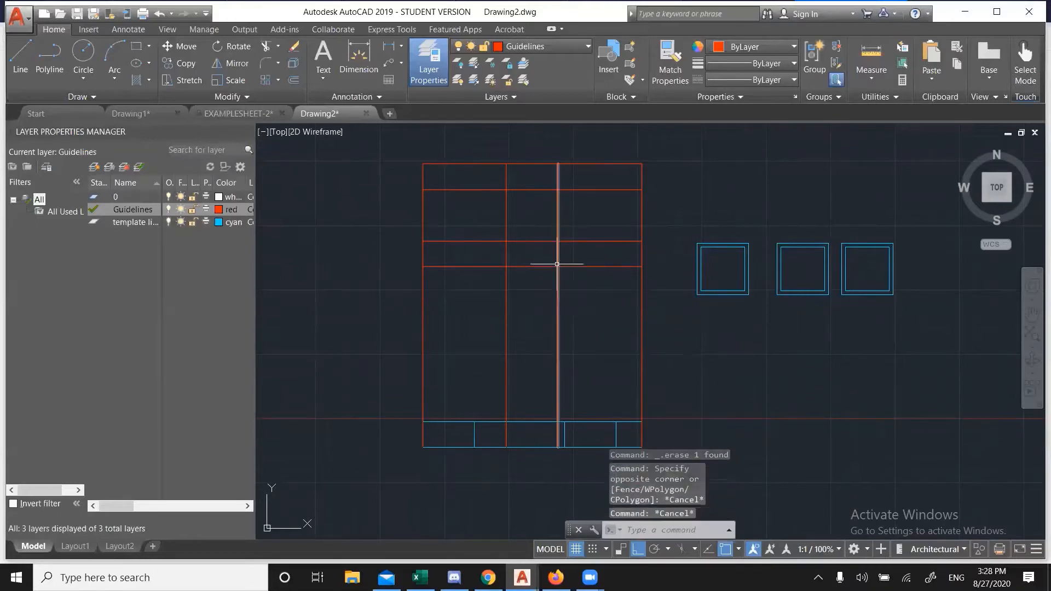
- Offset the lowest horizontal guideline 2" downward
click(617, 273)
click(592, 259)
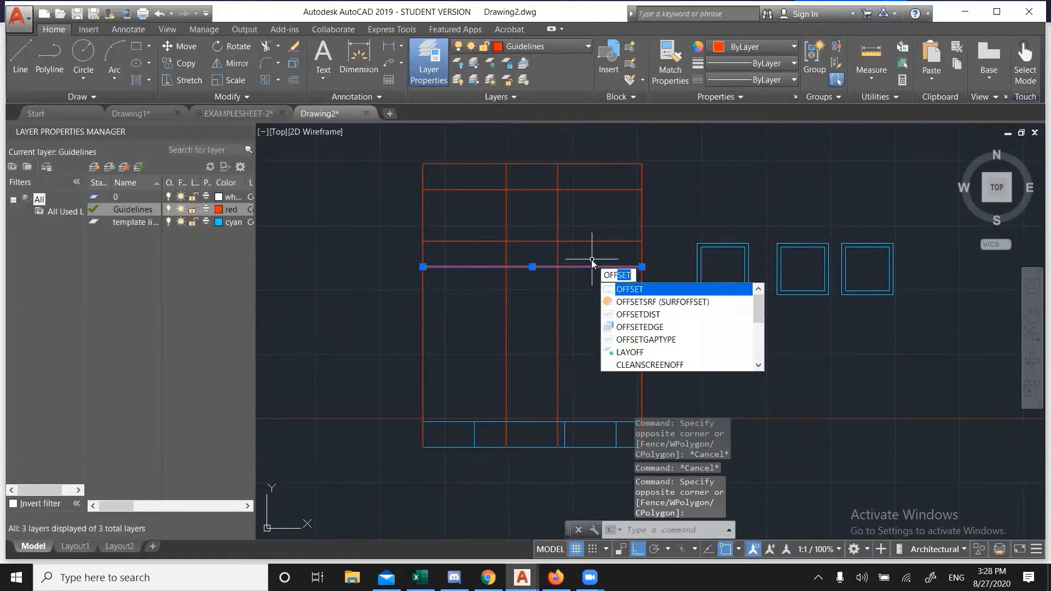
key(Return)
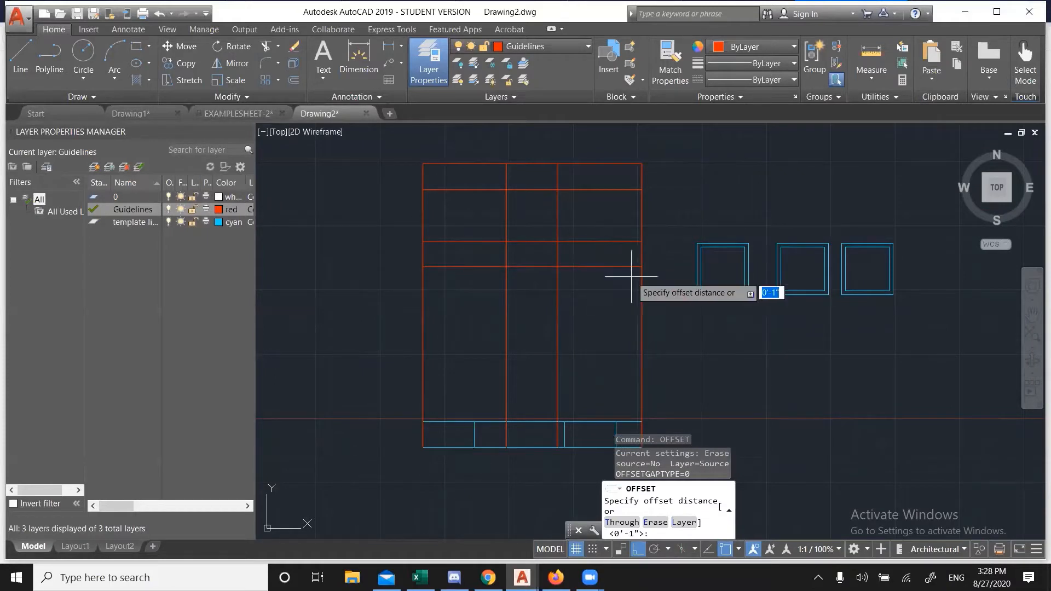
text(2")
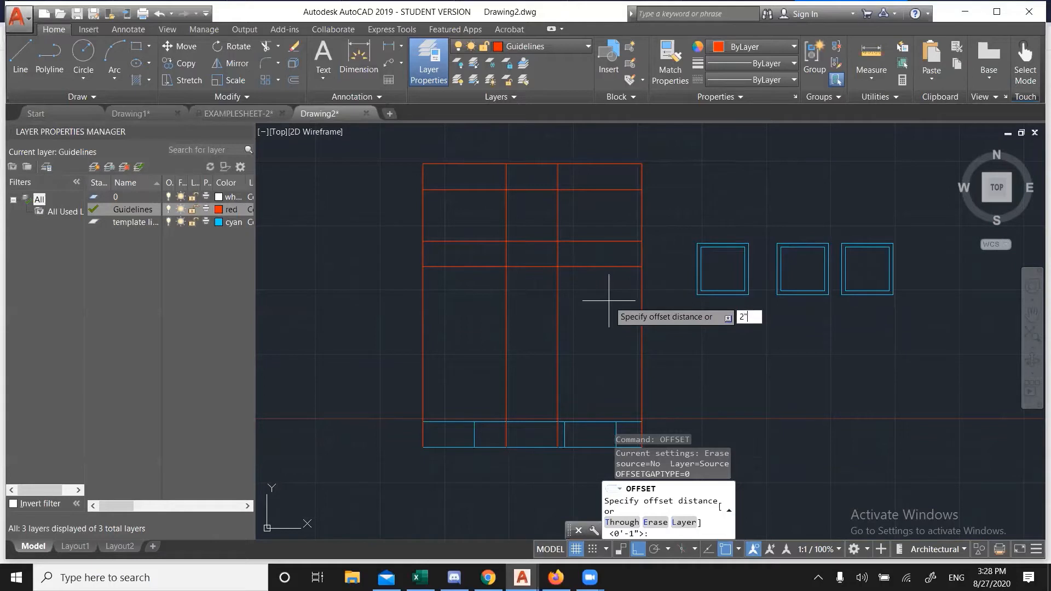
key(Return)
click(607, 267)
click(620, 391)
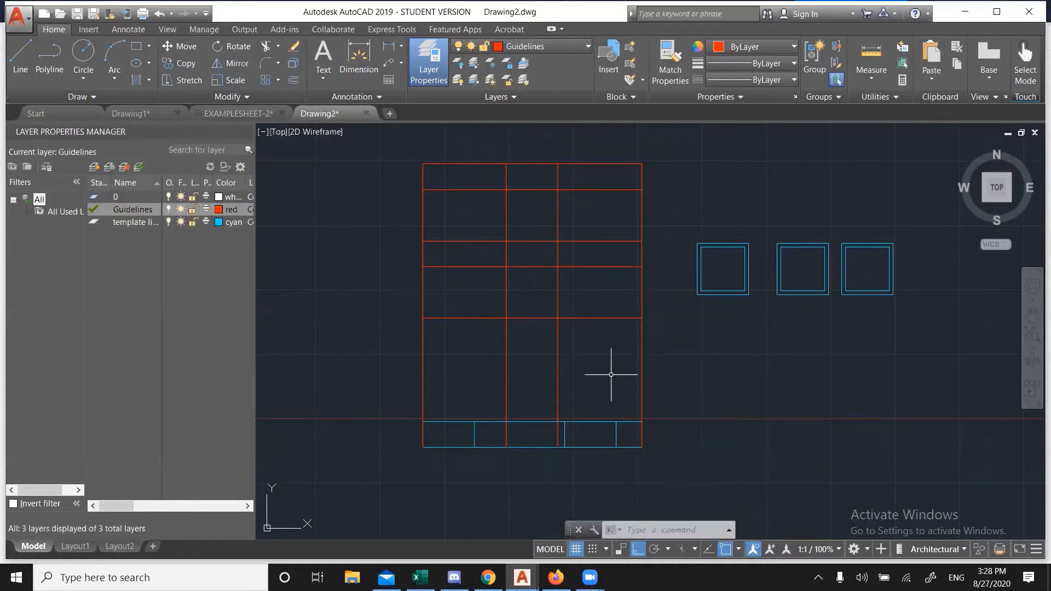
key(Escape)
- Offset the newest horizontal line 1" below it
click(613, 378)
click(590, 303)
key(Return)
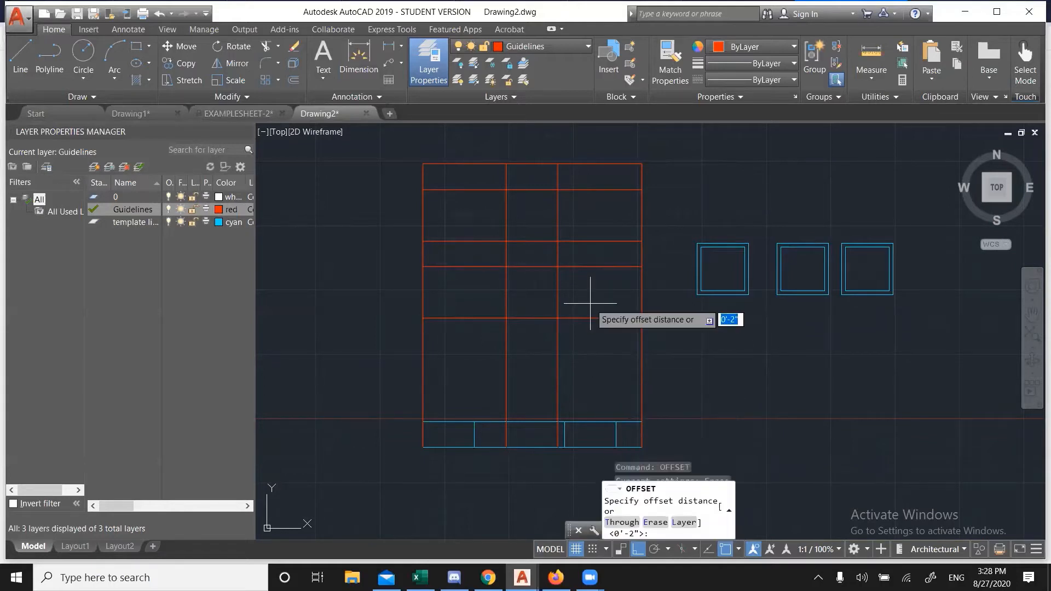
key(Return)
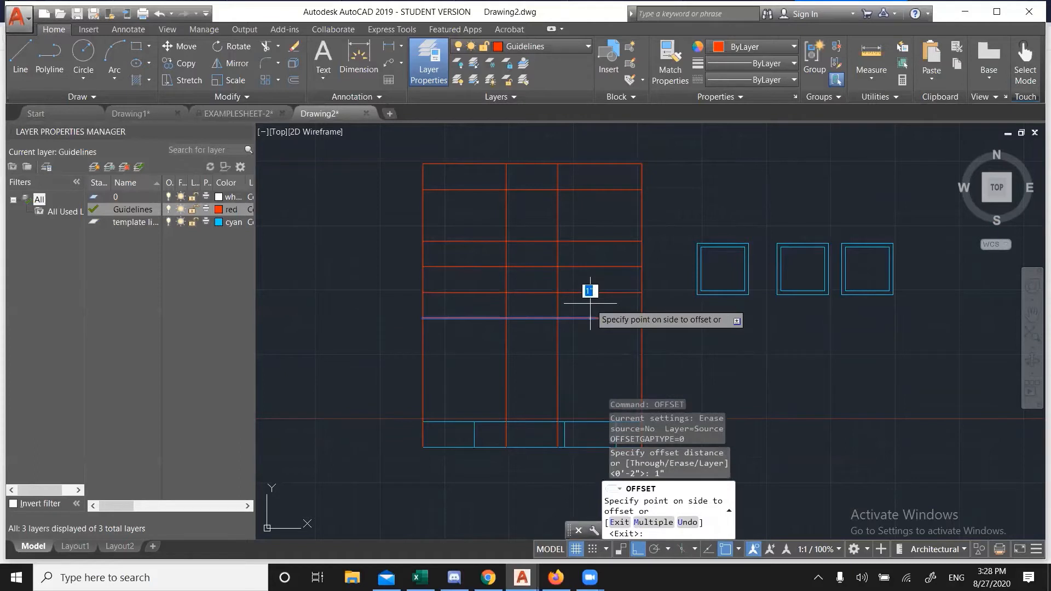
click(590, 329)
key(Escape)
click(572, 353)
- Add one more horizontal guideline 2" below the last one
click(582, 336)
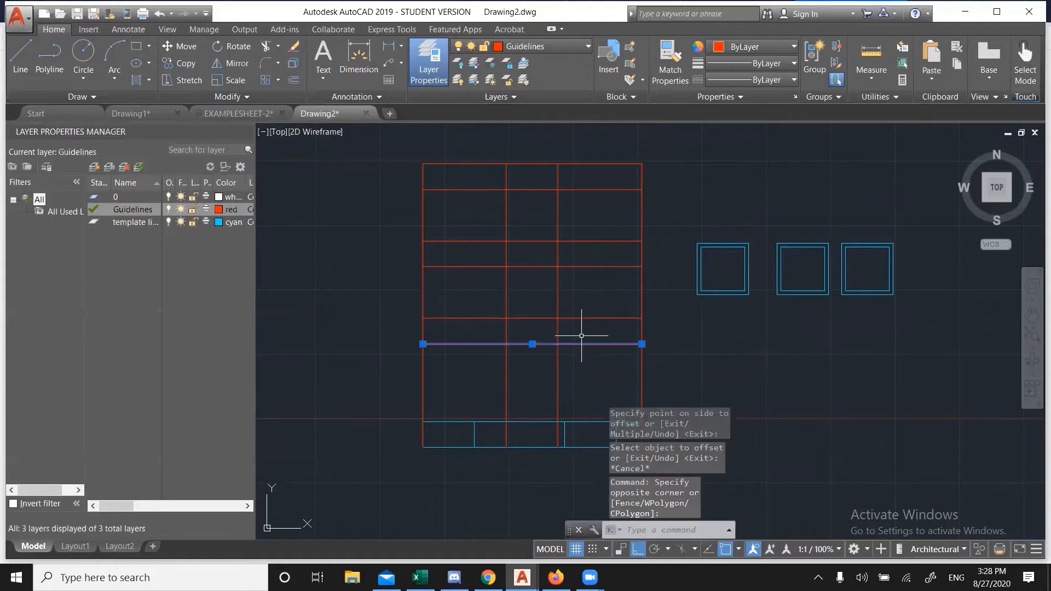
key(Return)
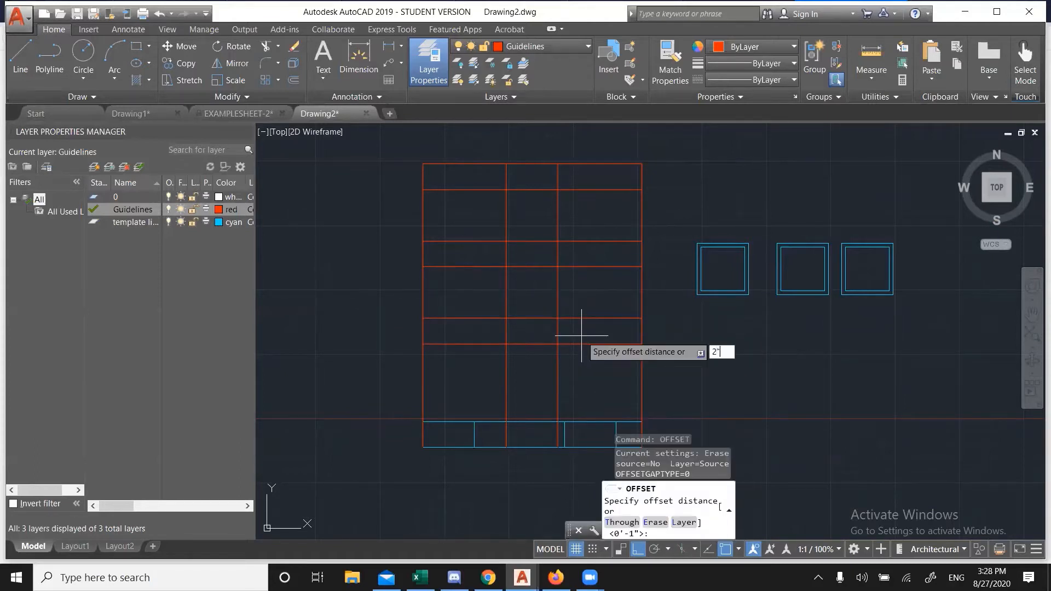
text(2")
key(Return)
click(581, 344)
click(511, 369)
key(Escape)
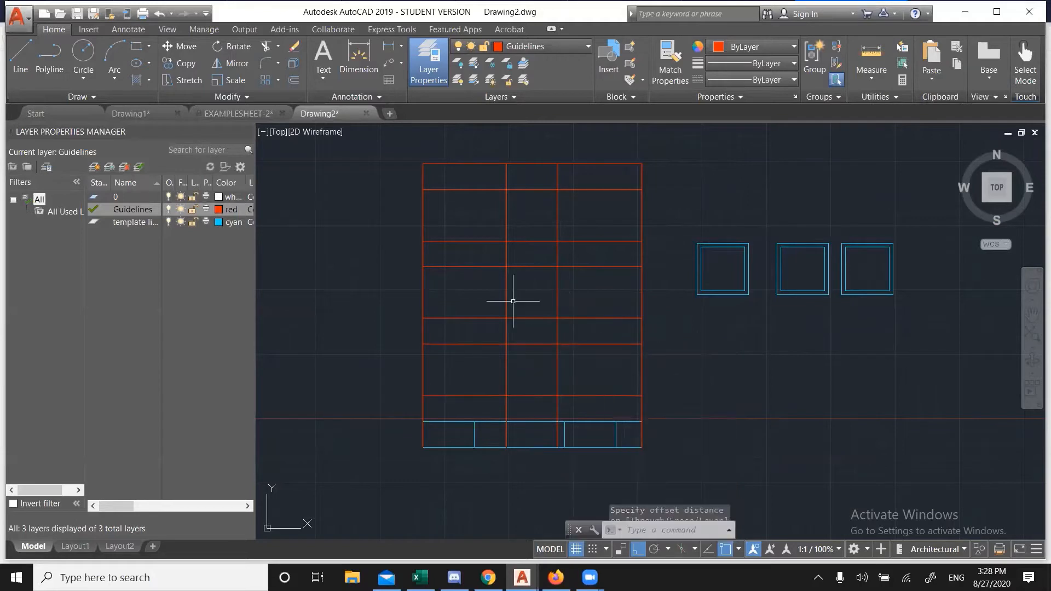
- Select the first cyan square with a selection window
scroll(478, 254, down, 2)
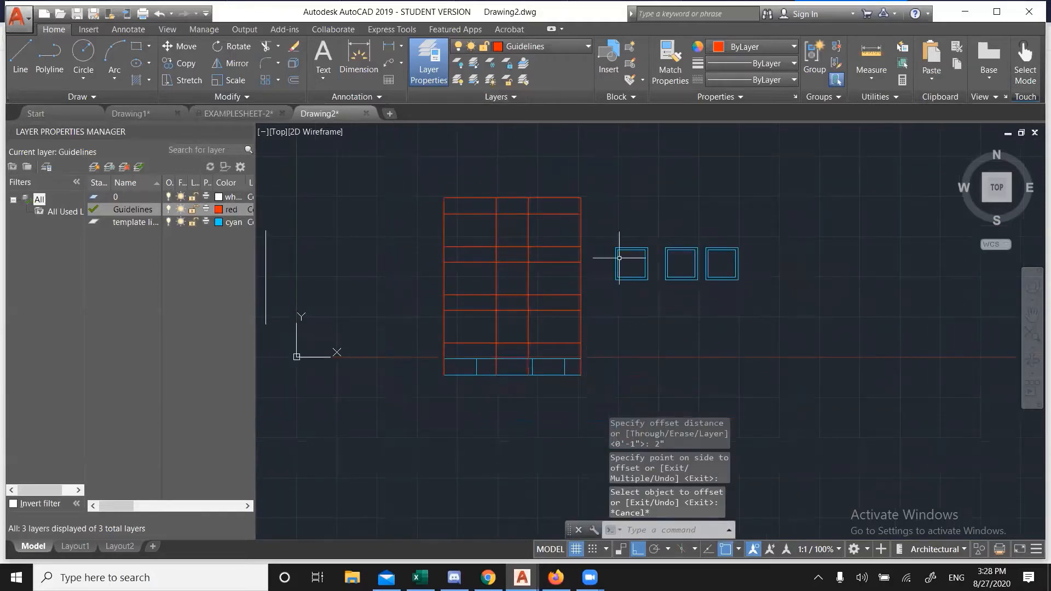
scroll(634, 262, up, 2)
click(662, 312)
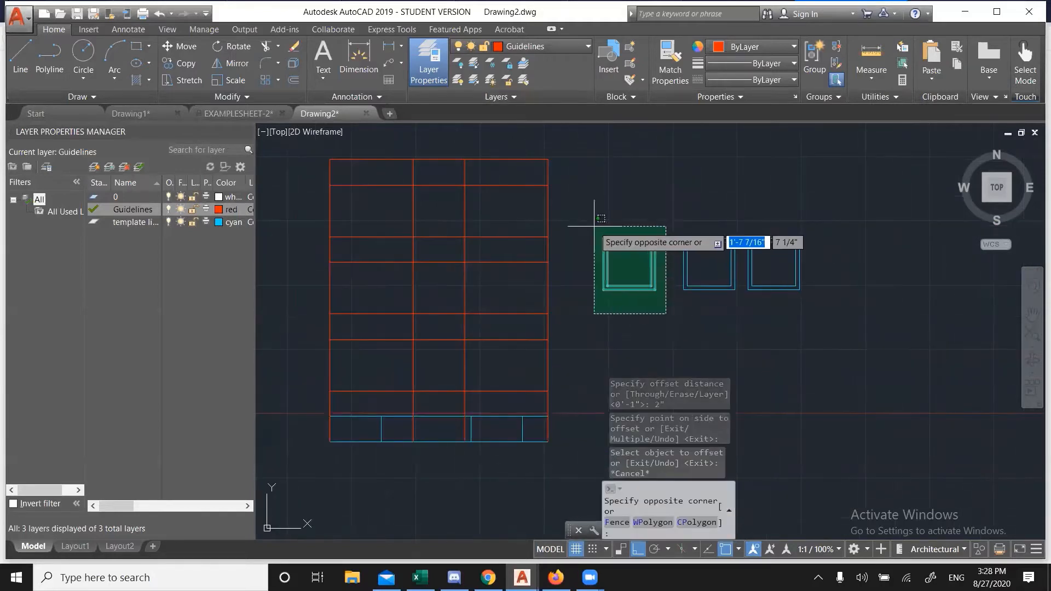
click(599, 189)
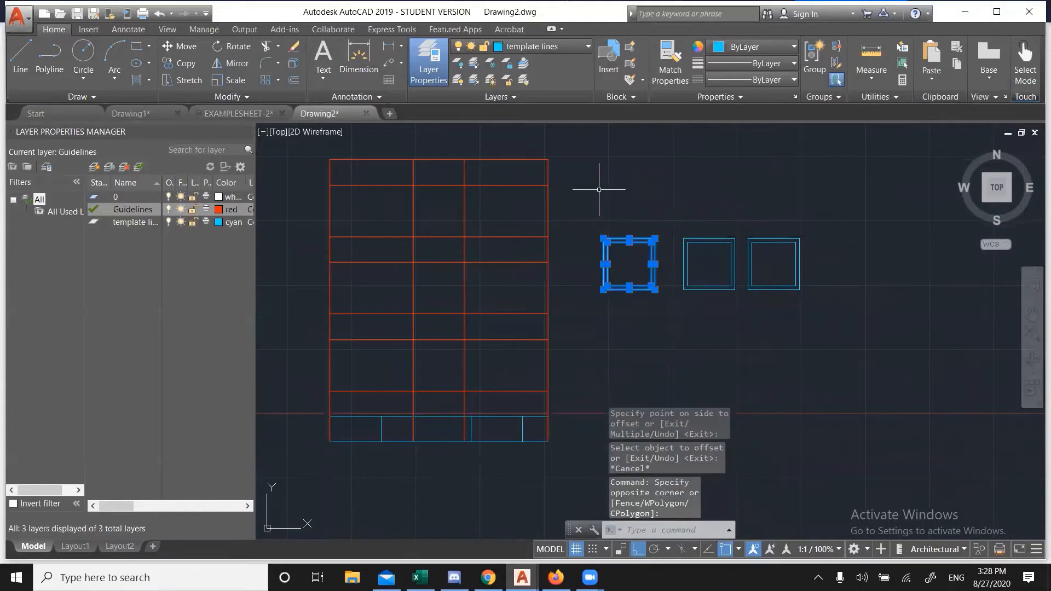
- Move the first cyan square by its corner onto a middle-column grid intersection, Ortho off
click(182, 49)
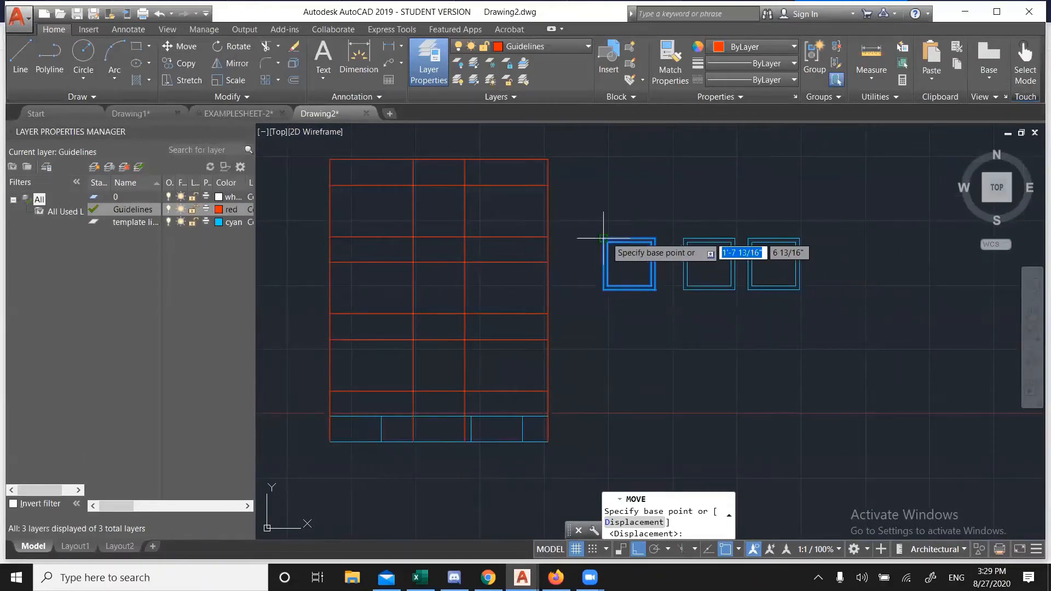
scroll(610, 237, up, 4)
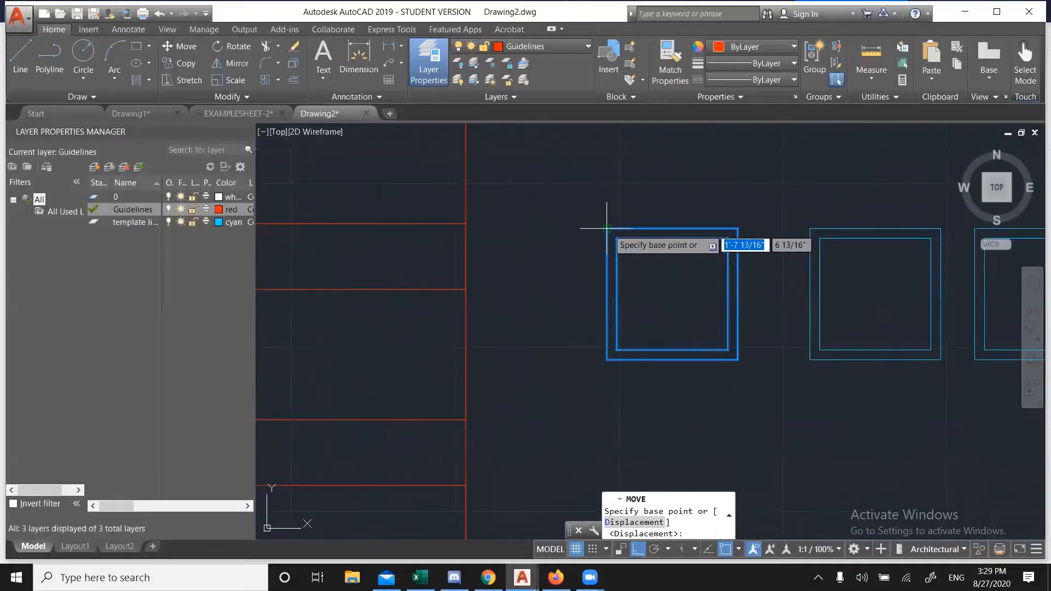
click(608, 229)
scroll(657, 222, down, 5)
scroll(616, 222, up, 3)
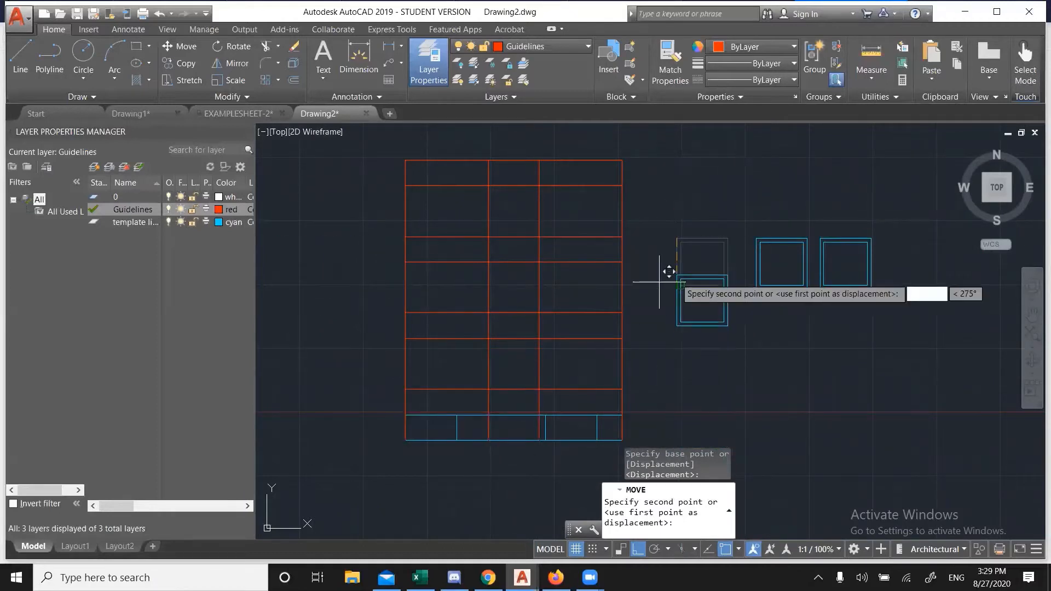
click(637, 551)
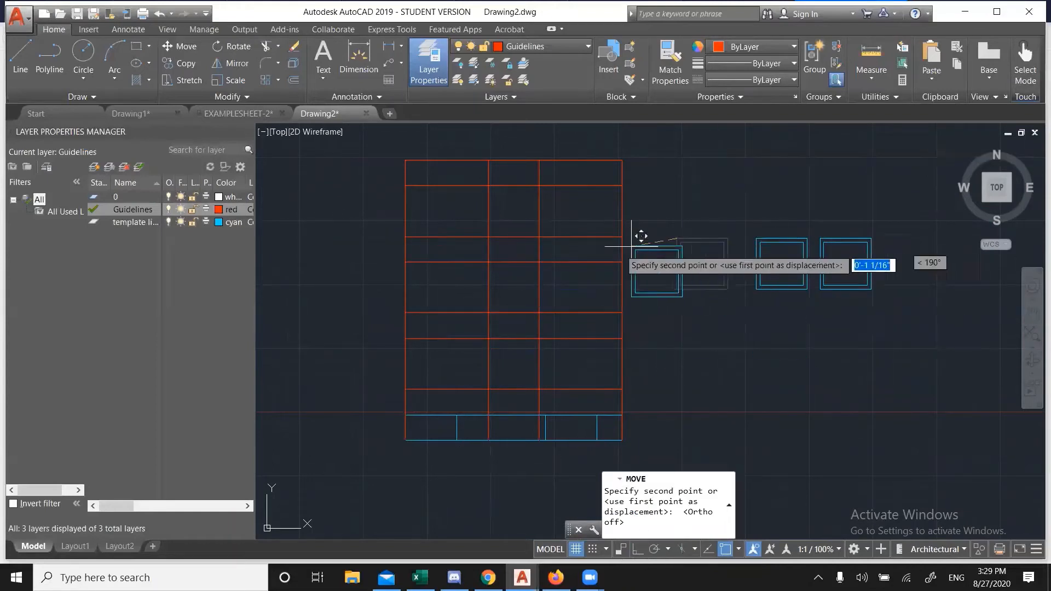
scroll(488, 263, up, 5)
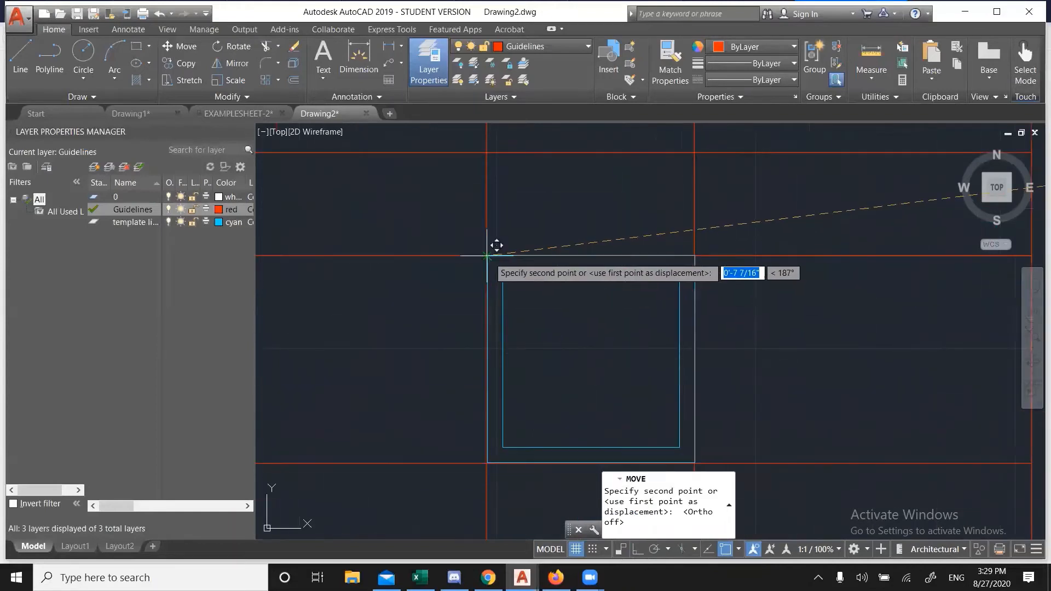
click(488, 256)
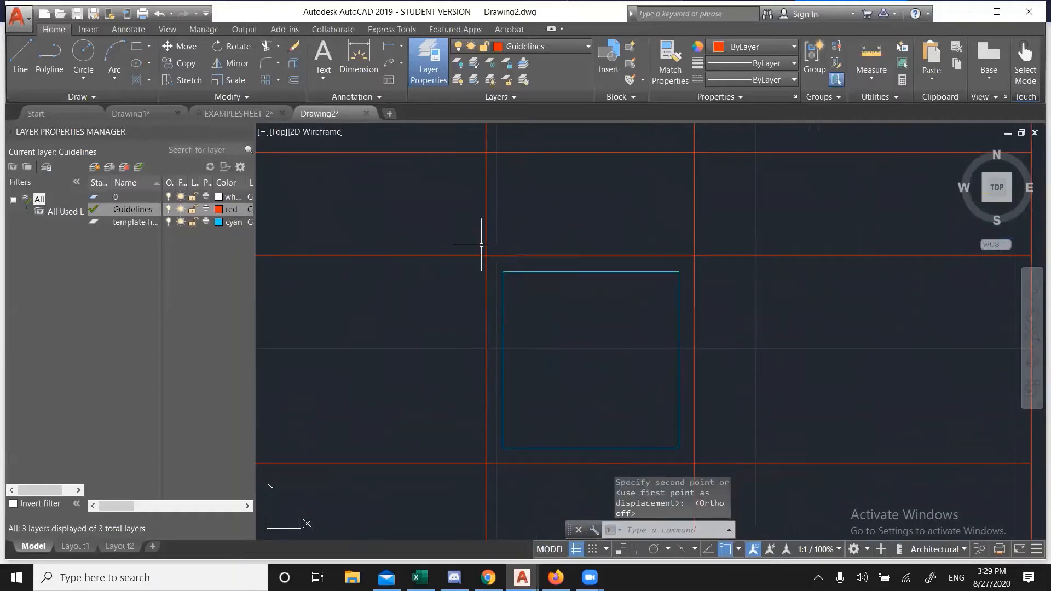
scroll(495, 255, down, 5)
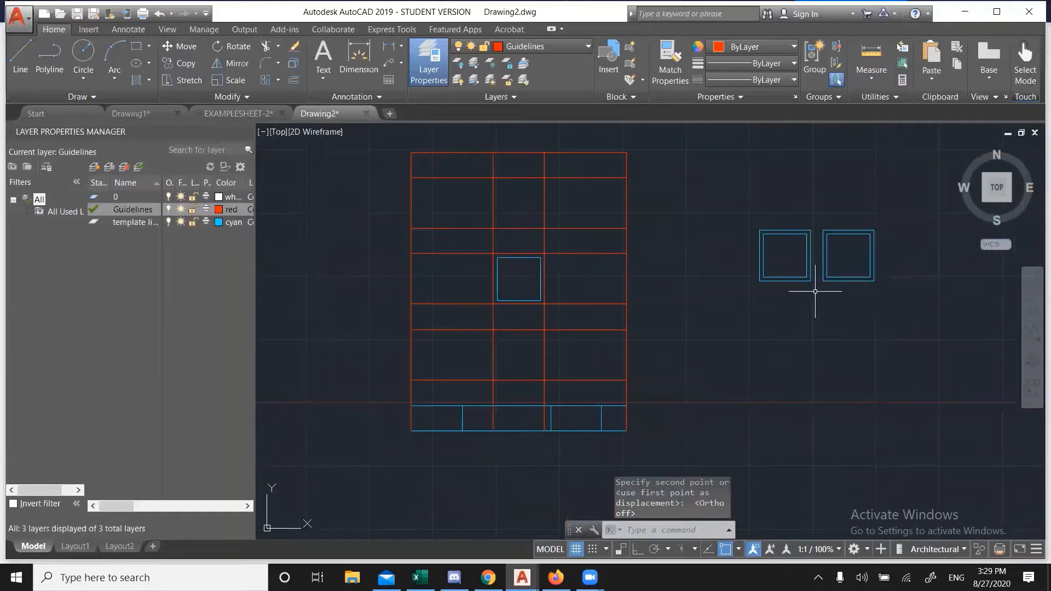
- Move the left cyan square by its top-left corner to the grid intersection above
click(815, 291)
click(747, 211)
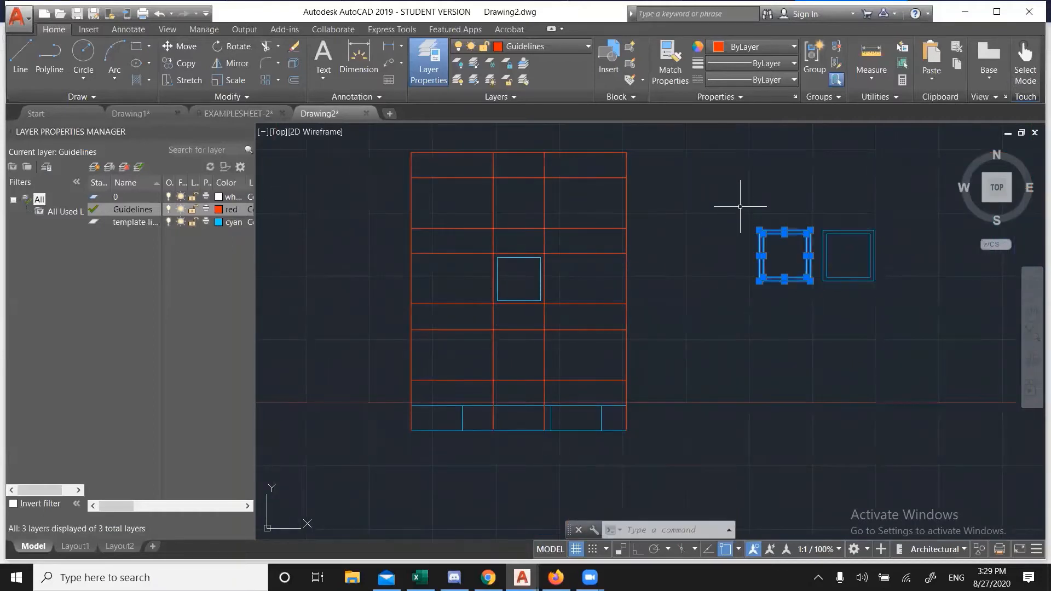
click(188, 52)
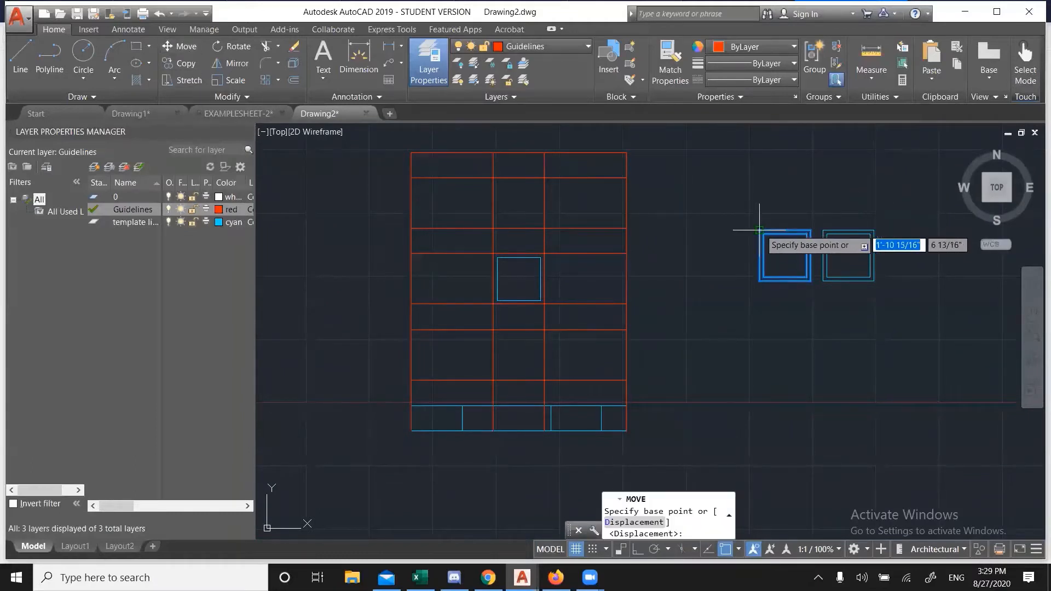
click(760, 230)
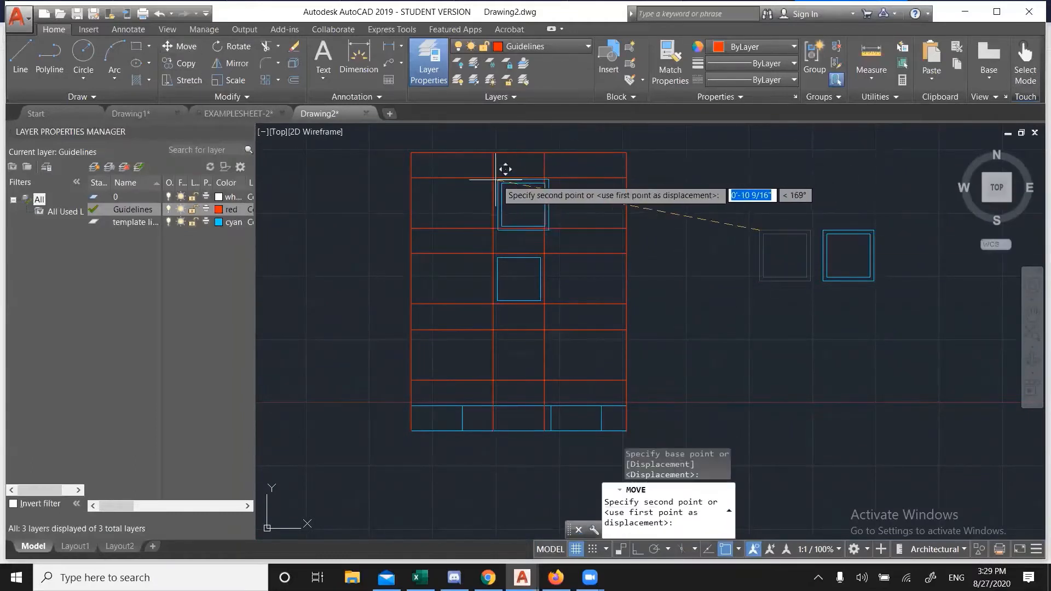
scroll(496, 179, up, 2)
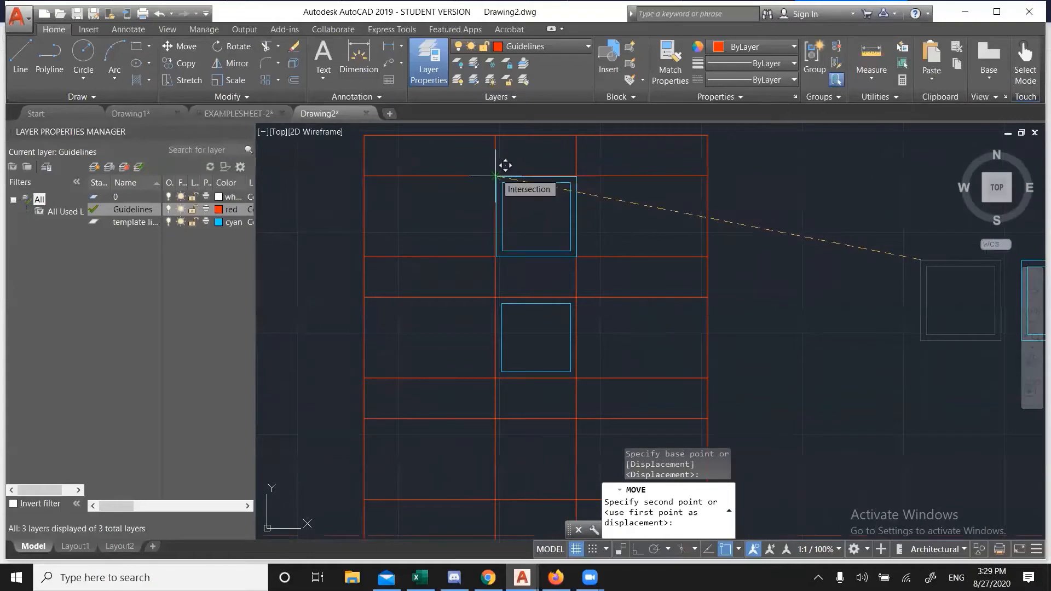
click(495, 176)
scroll(561, 218, down, 3)
- Move the last cyan square by its top-left corner into the middle column
click(831, 298)
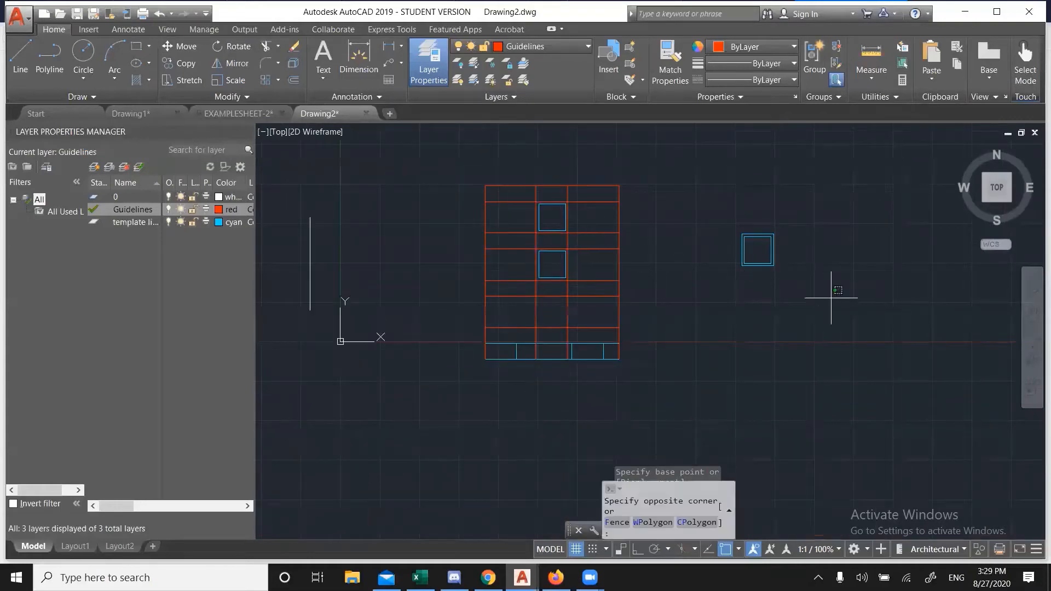
click(714, 198)
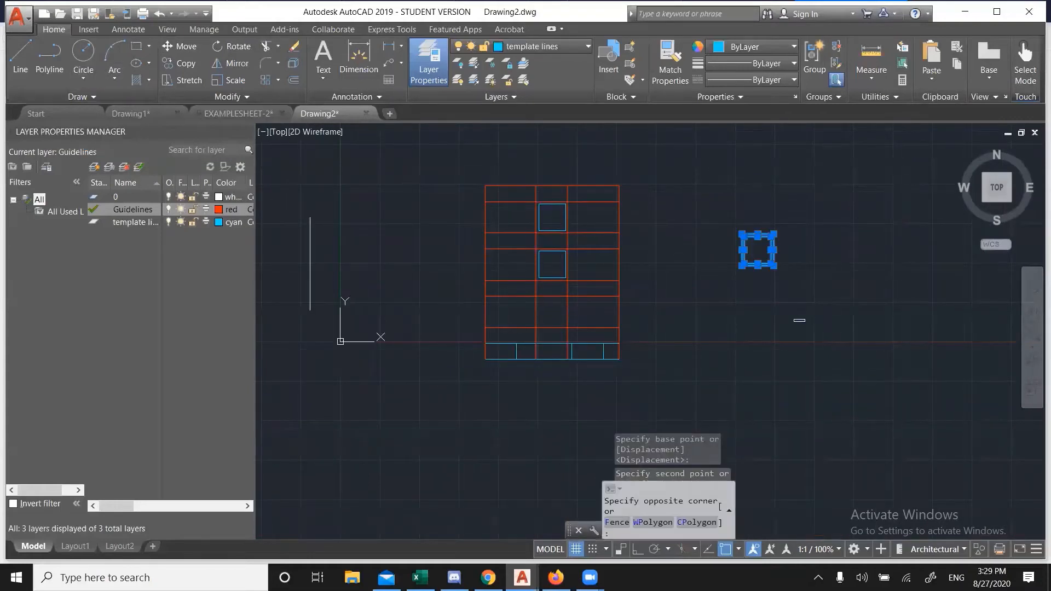
click(180, 46)
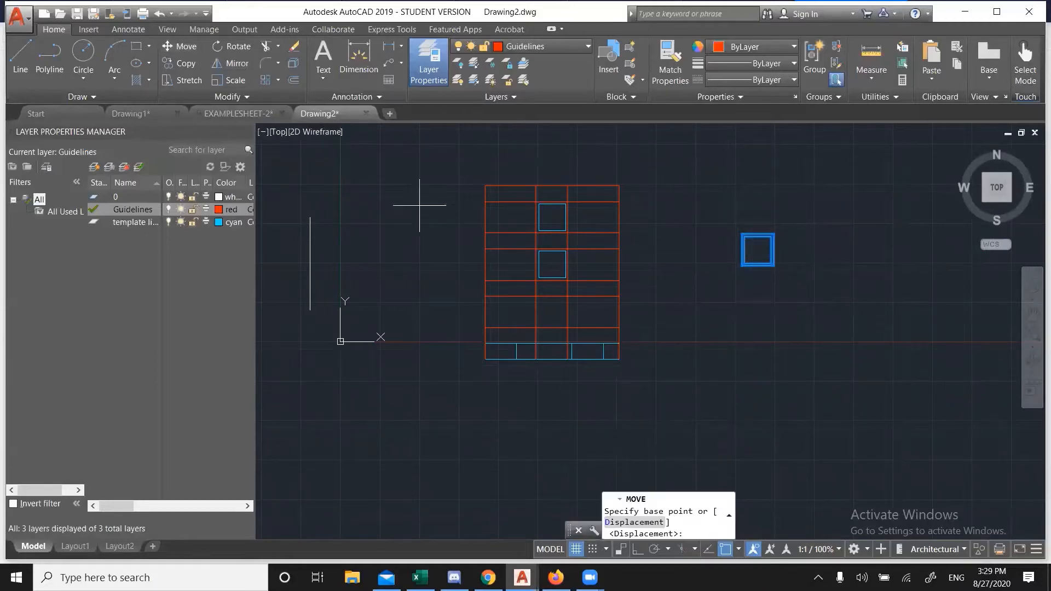
scroll(712, 276, up, 5)
scroll(697, 301, down, 3)
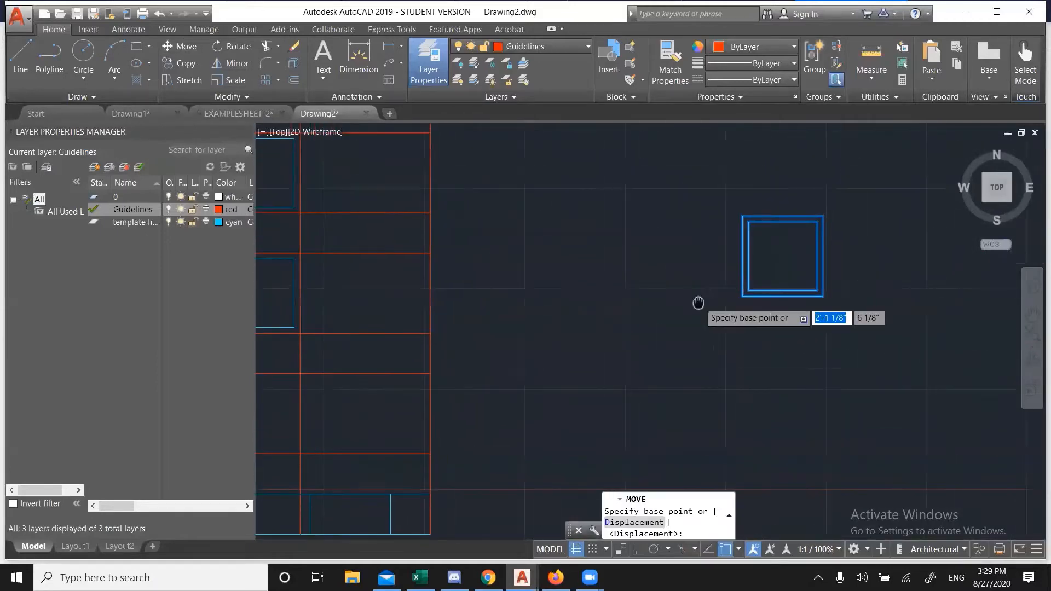
click(743, 216)
scroll(766, 219, down, 3)
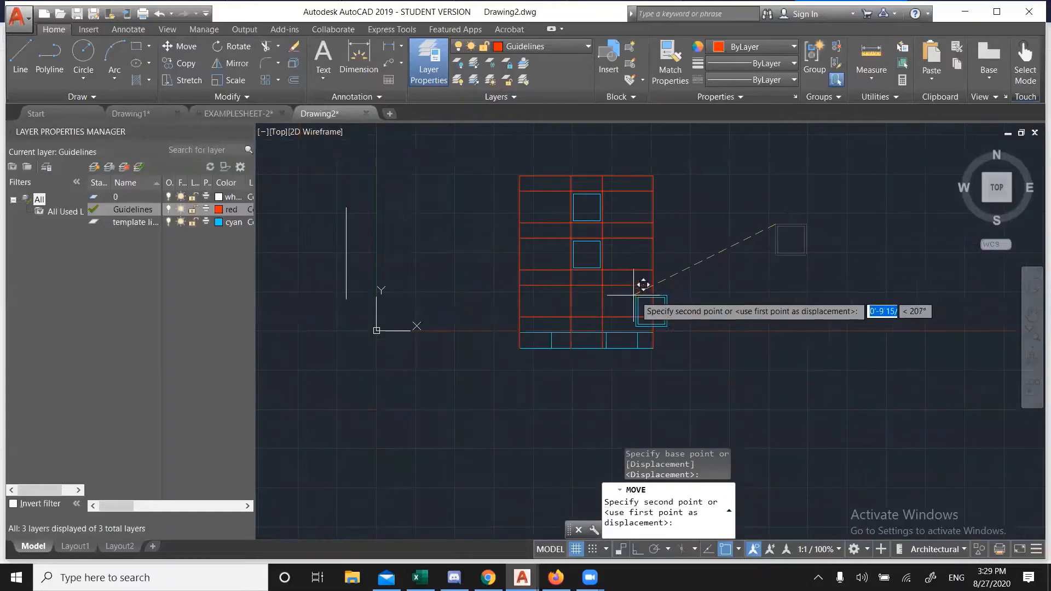
scroll(588, 273, up, 5)
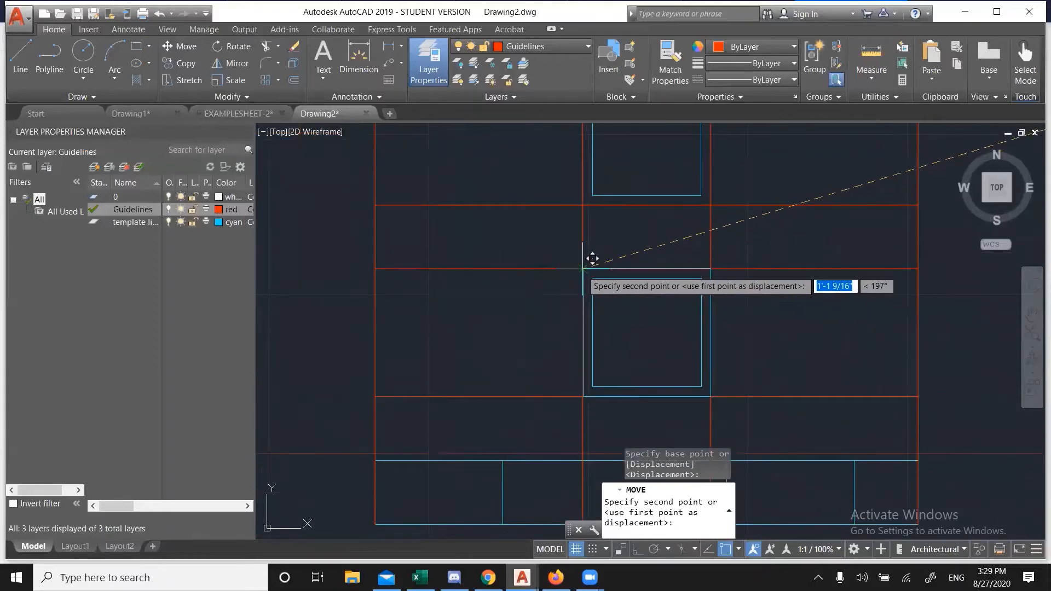
scroll(583, 269, down, 6)
key(Escape)
key(Escape)
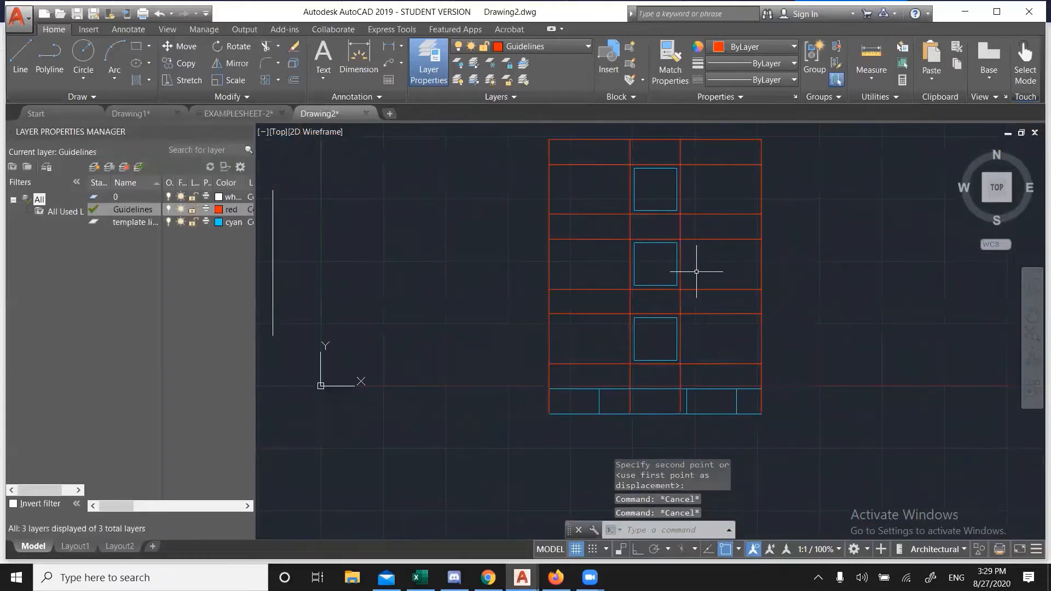
- Erase the six horizontal and two vertical red guidelines
scroll(689, 323, up, 4)
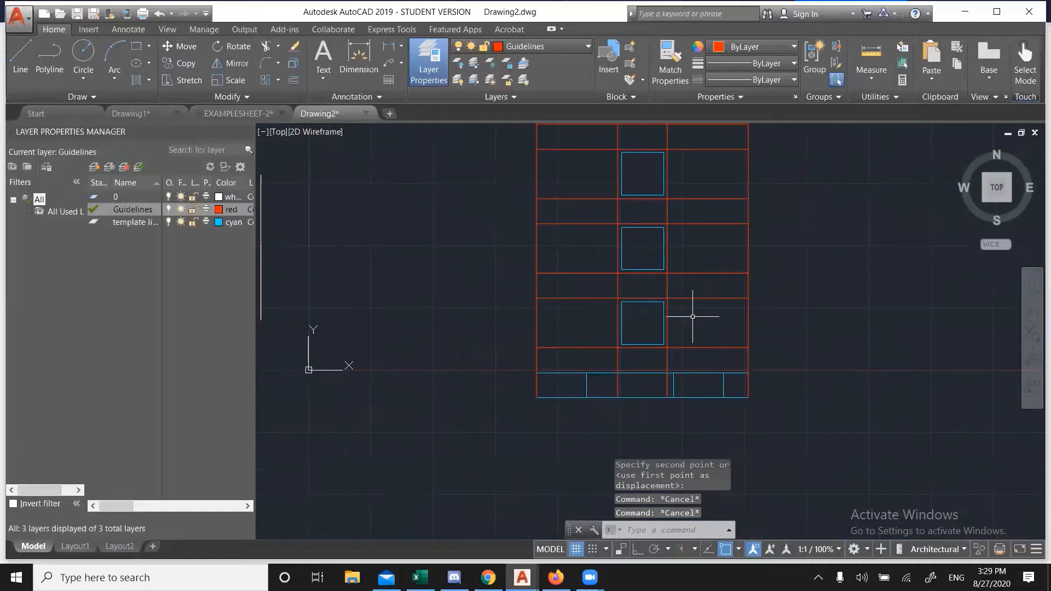
click(678, 367)
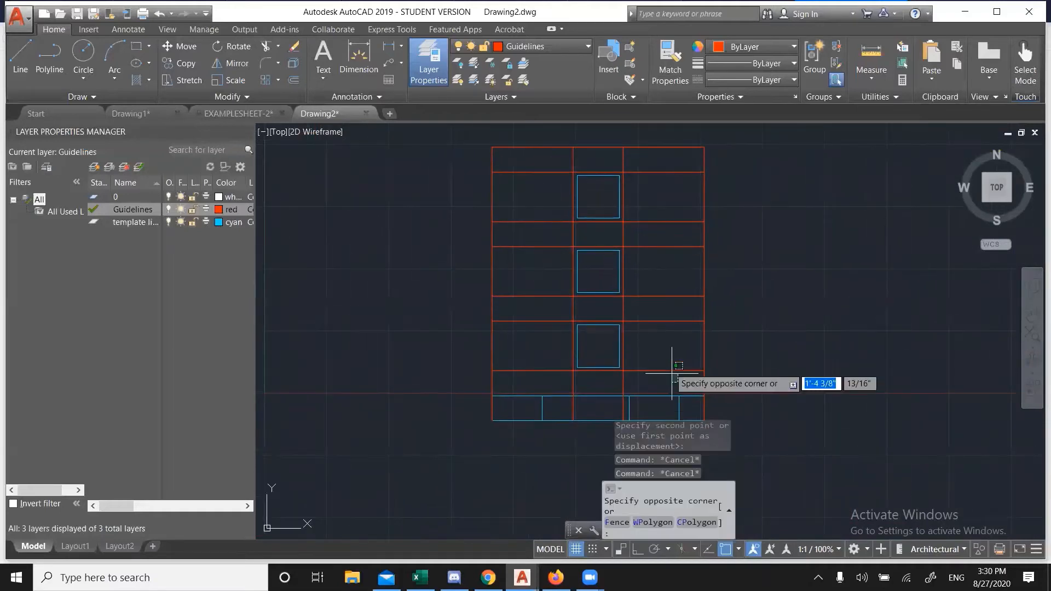
click(651, 164)
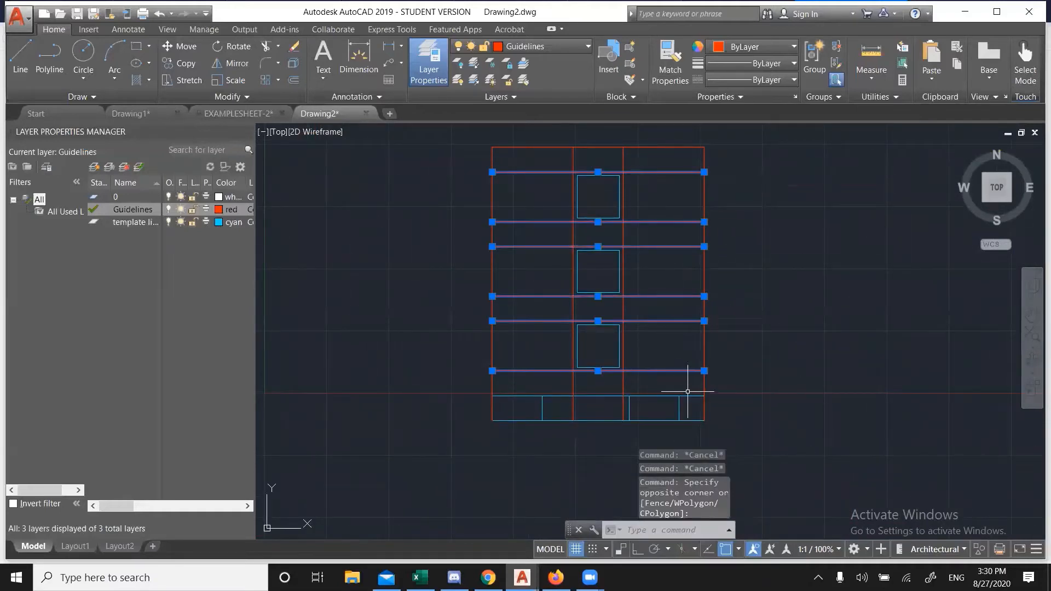
key(Escape)
click(675, 380)
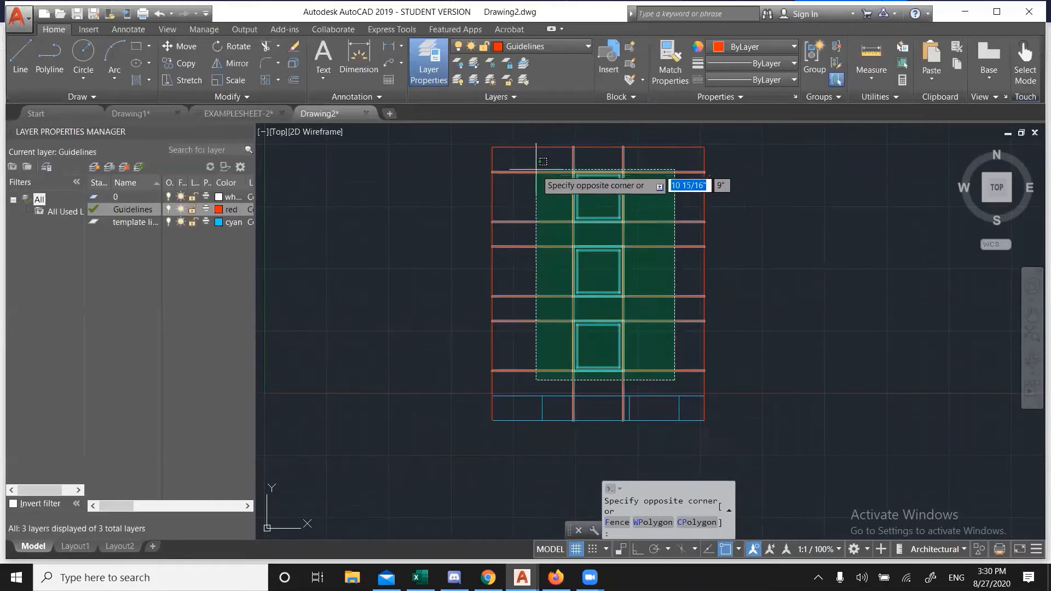
click(649, 165)
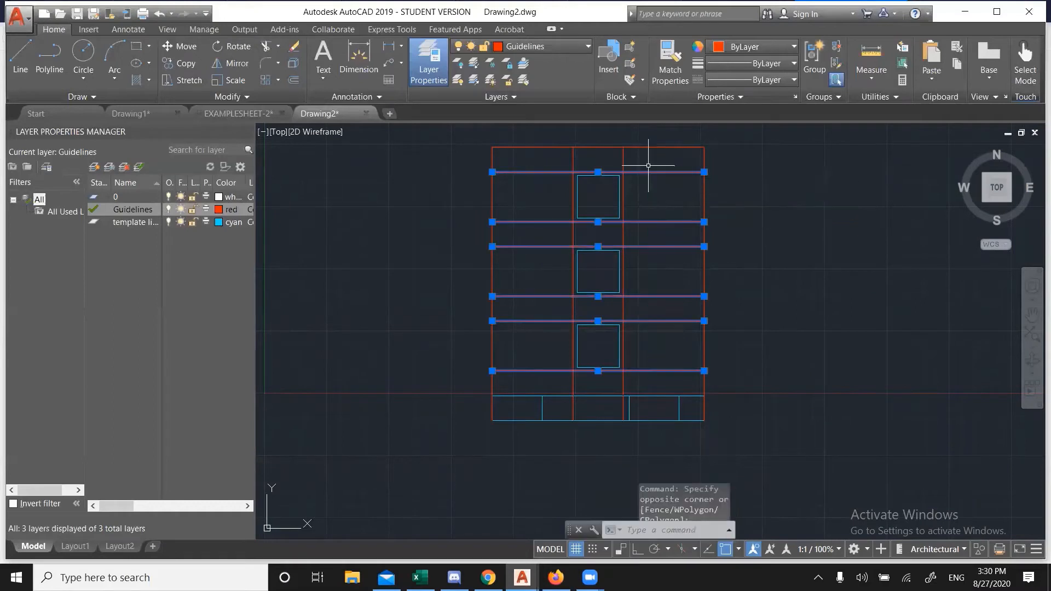
click(643, 158)
click(562, 164)
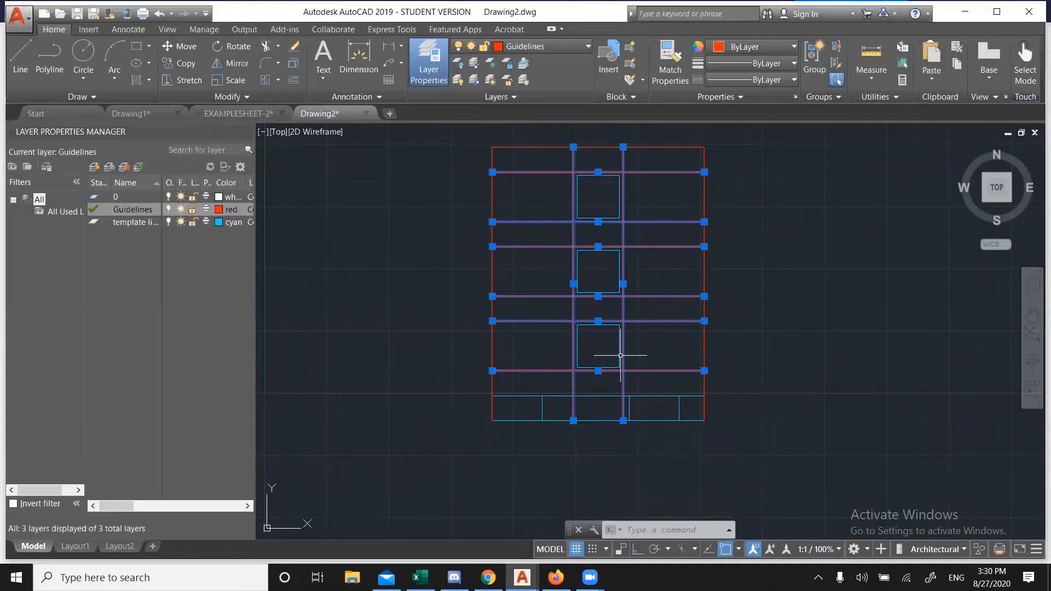
key(Delete)
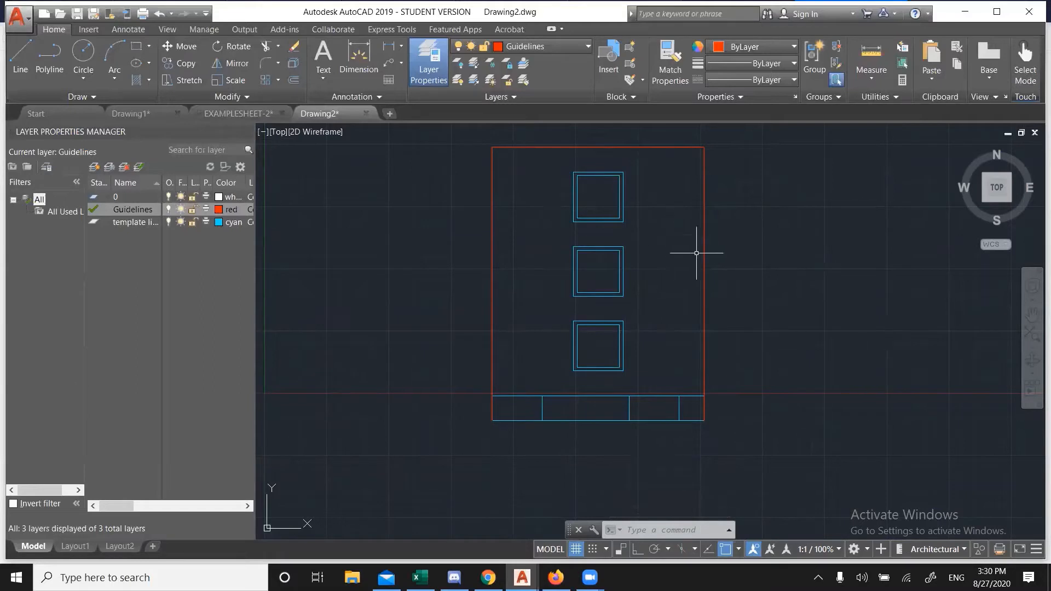
- Delete the right, left and top red border lines
click(705, 259)
click(492, 251)
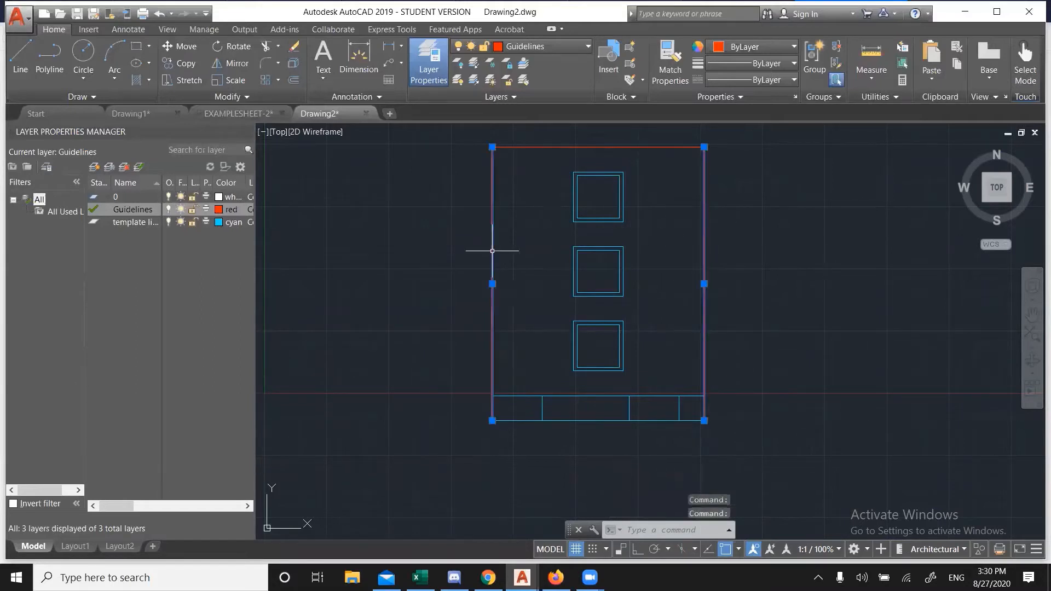
click(563, 146)
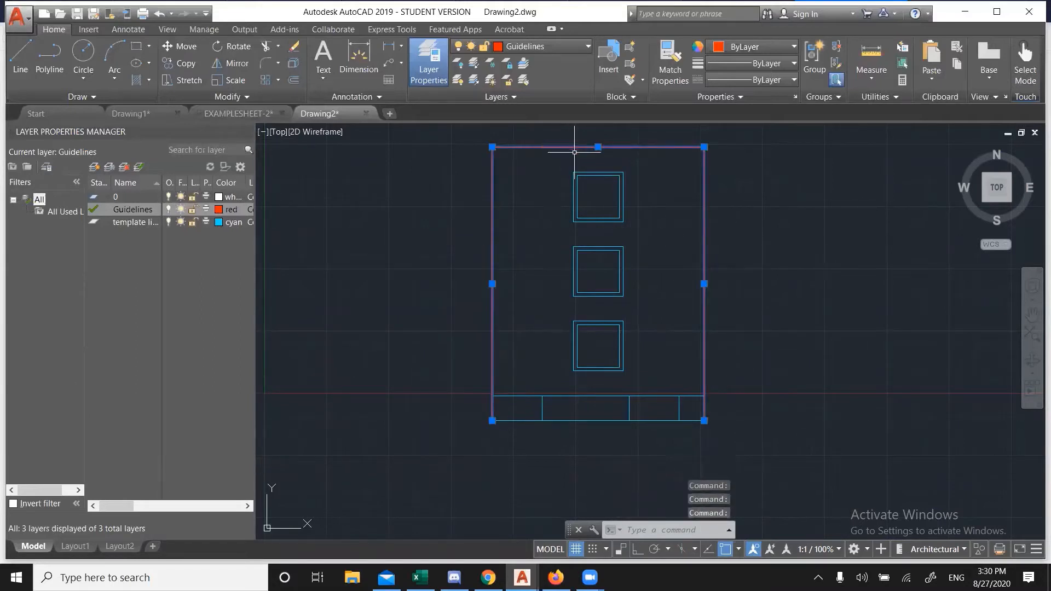
key(Delete)
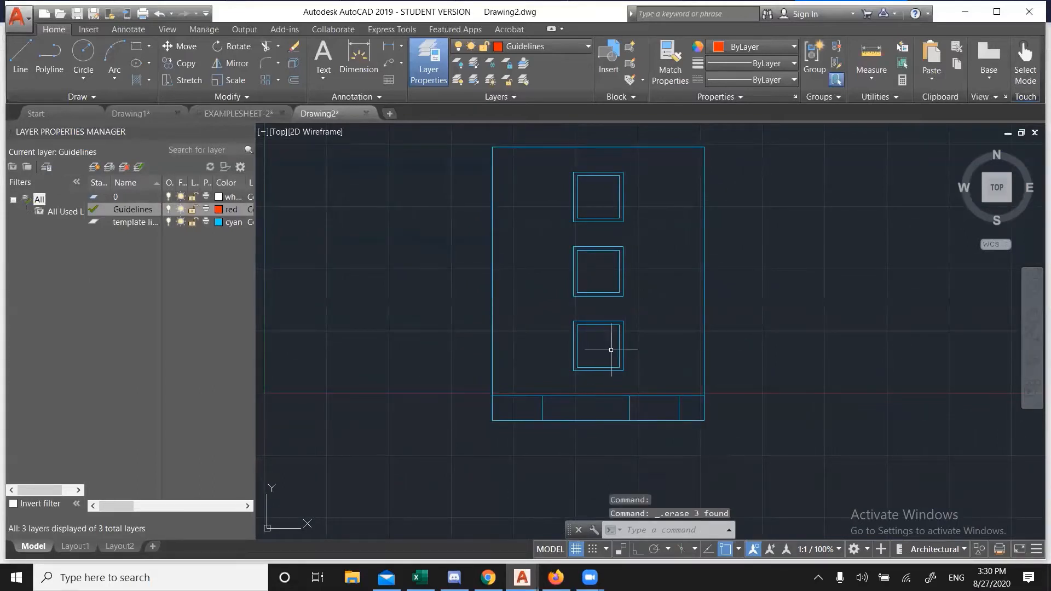
scroll(537, 406, up, 2)
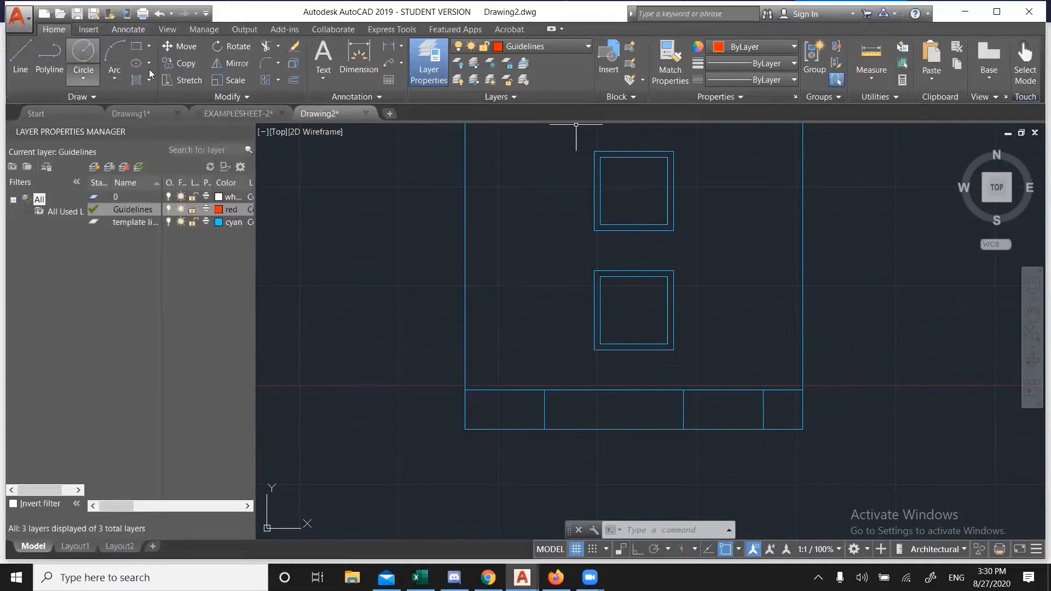
- Switch the ribbon to Annotate, maximize the window, and restore the full ribbon panels
double_click(54, 29)
click(88, 29)
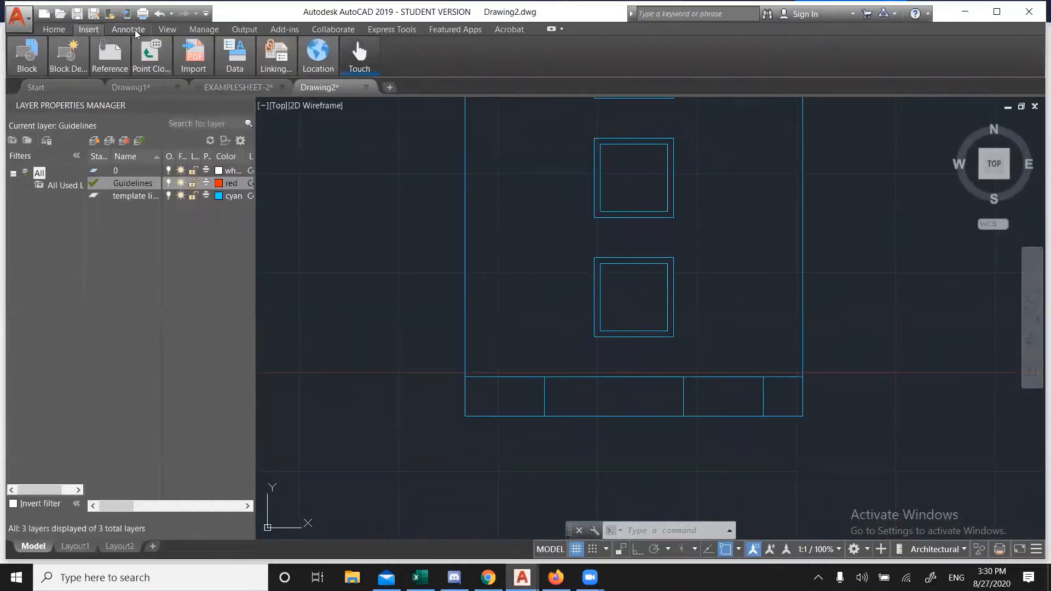
click(135, 32)
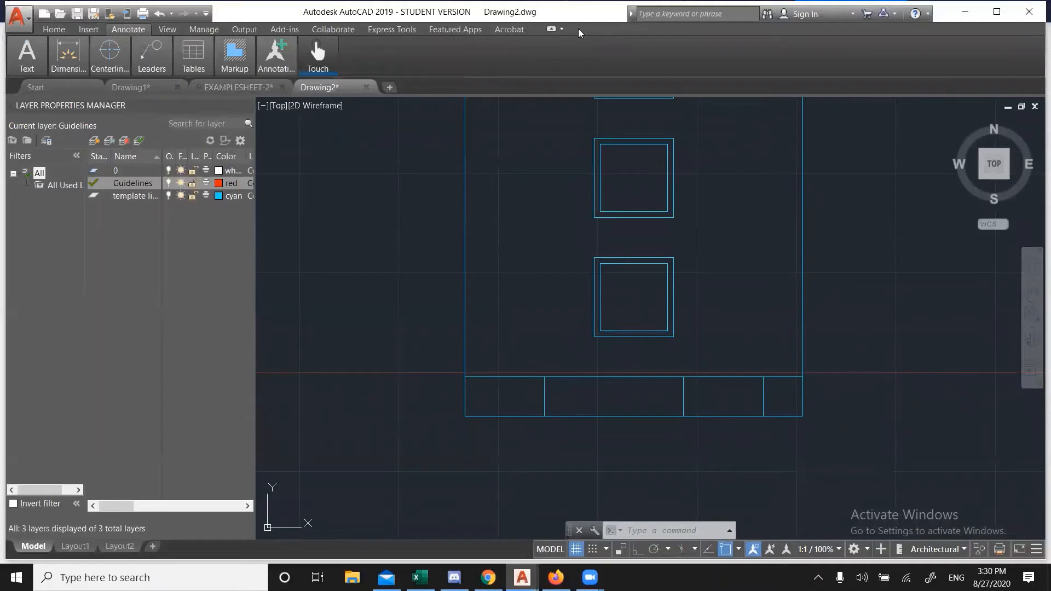
click(997, 11)
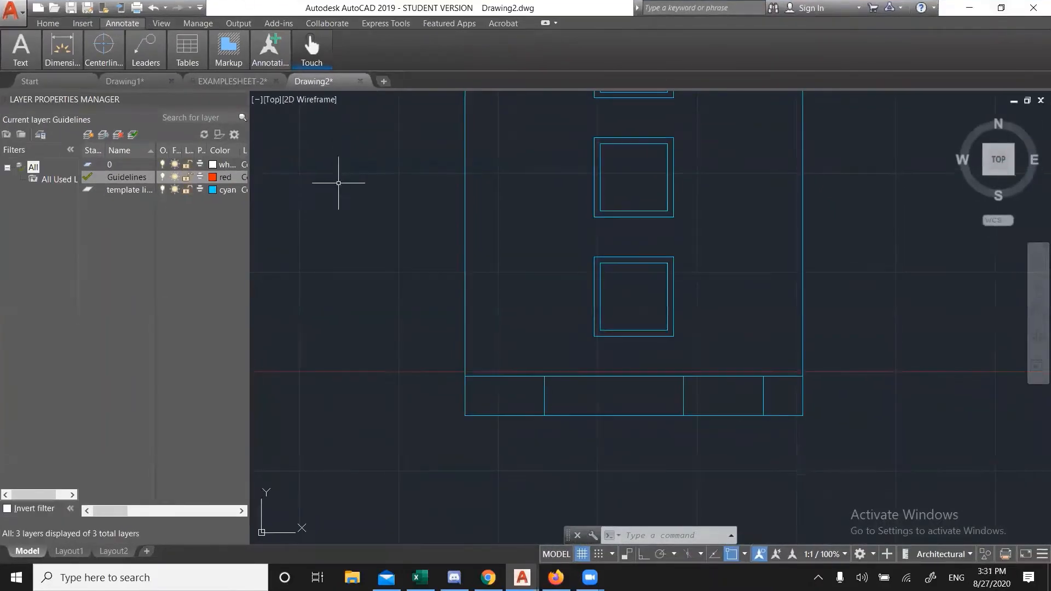
click(315, 179)
key(Escape)
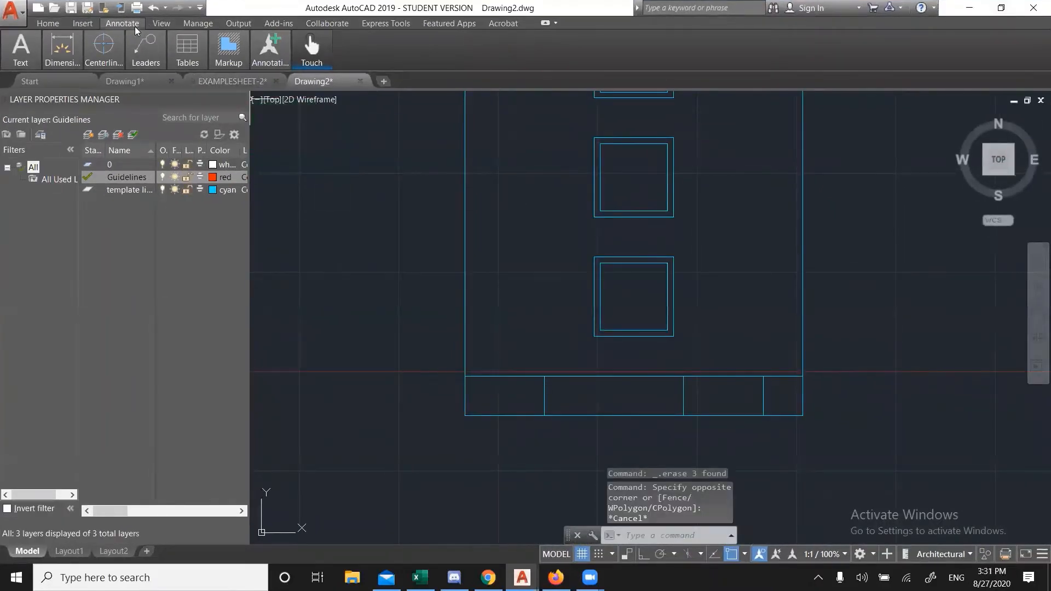
double_click(122, 23)
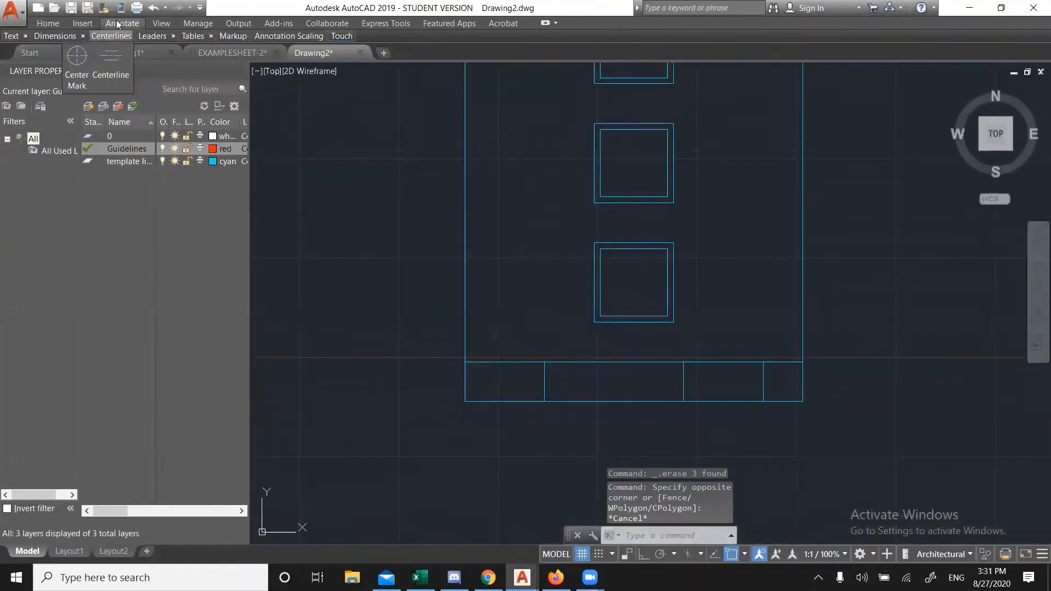
double_click(116, 25)
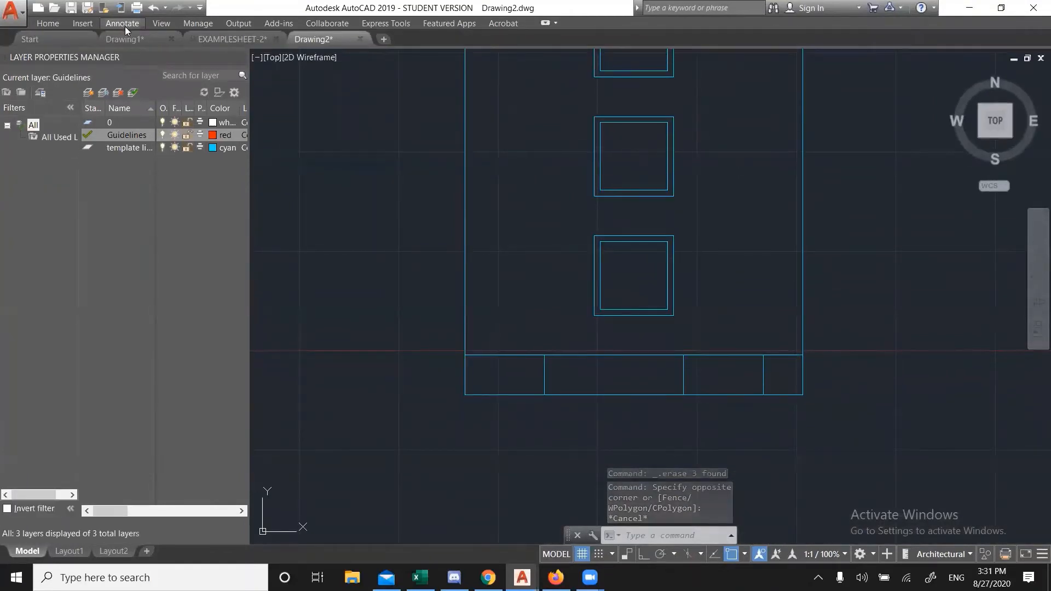
double_click(125, 27)
right_click(126, 29)
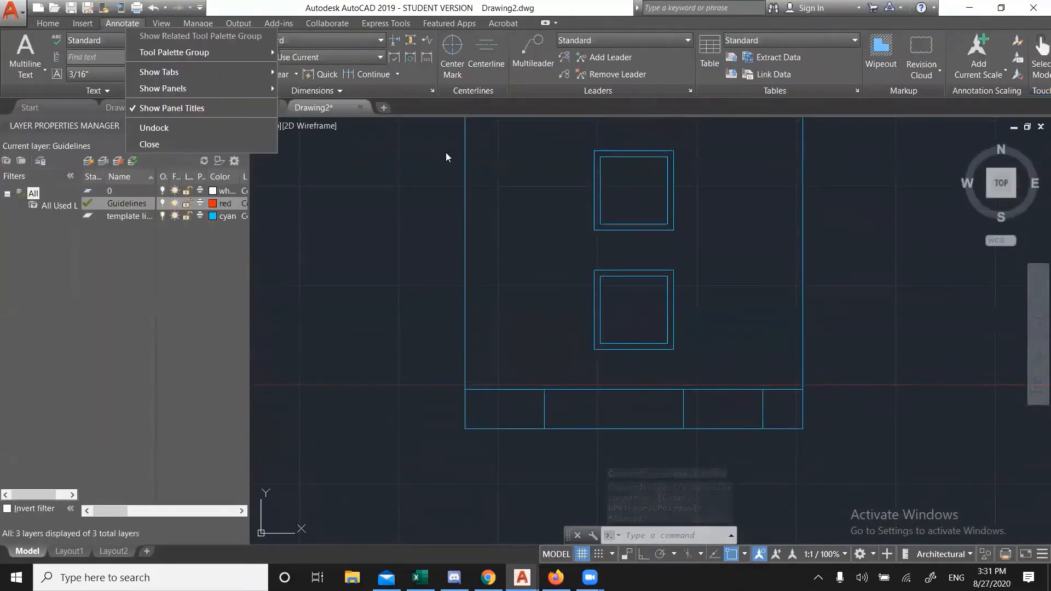
click(419, 102)
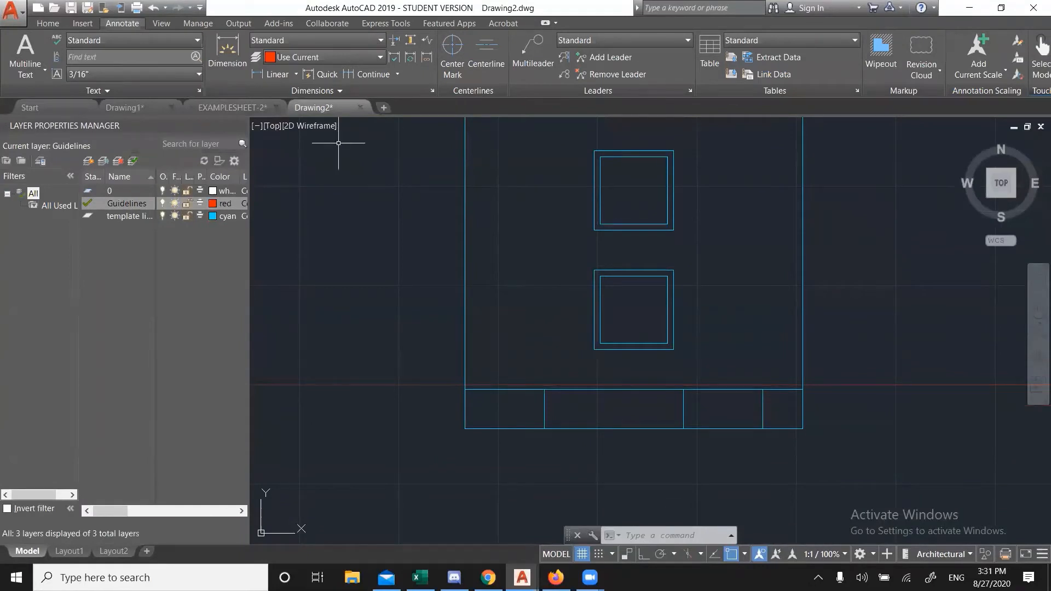
- Write the drafter's name as multiline text near the title block's first cell
click(26, 45)
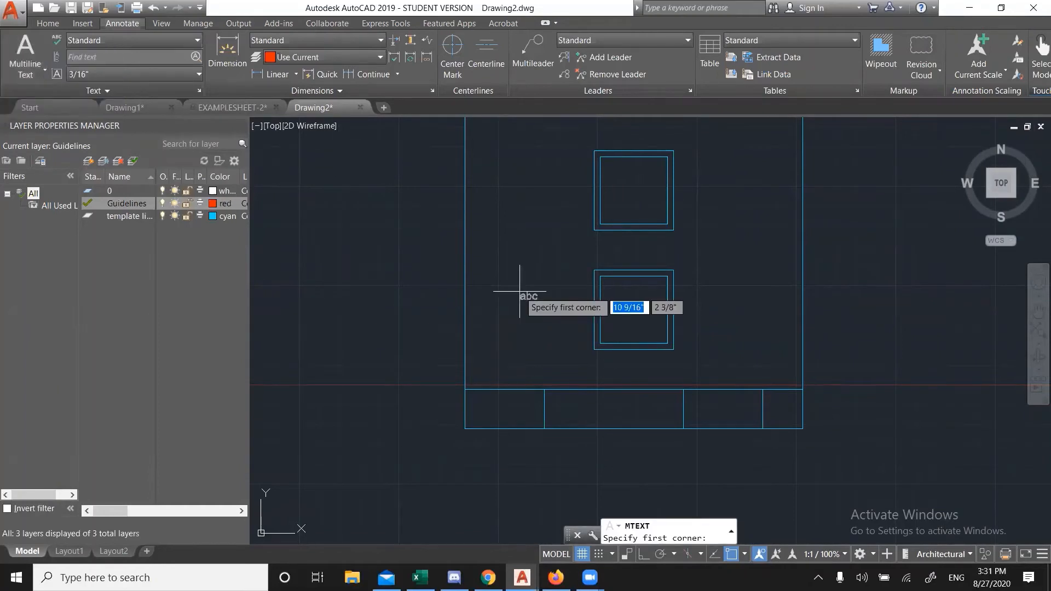
scroll(526, 386, up, 2)
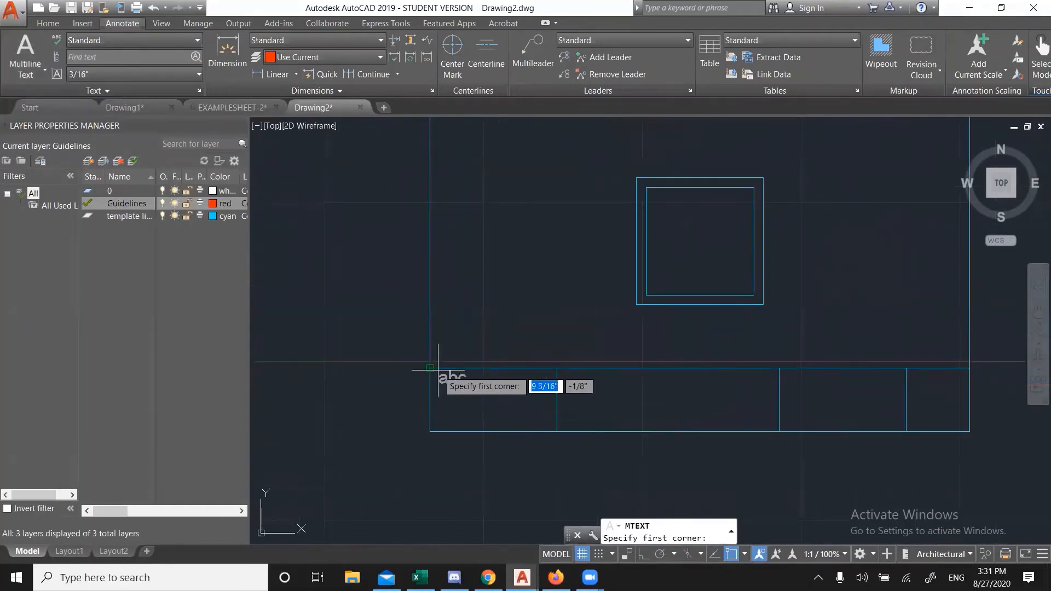
scroll(436, 368, up, 2)
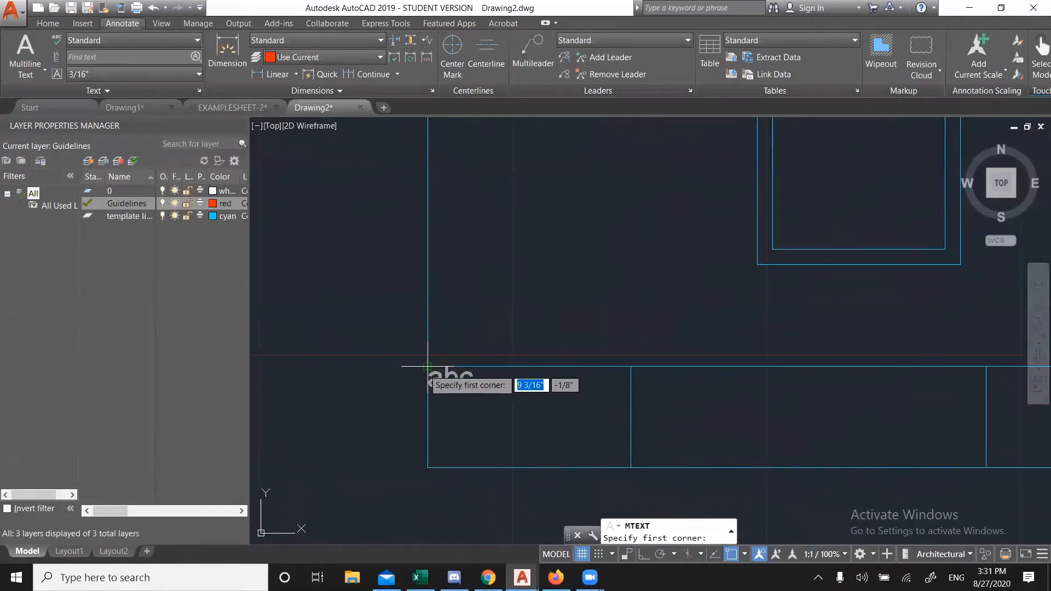
click(428, 366)
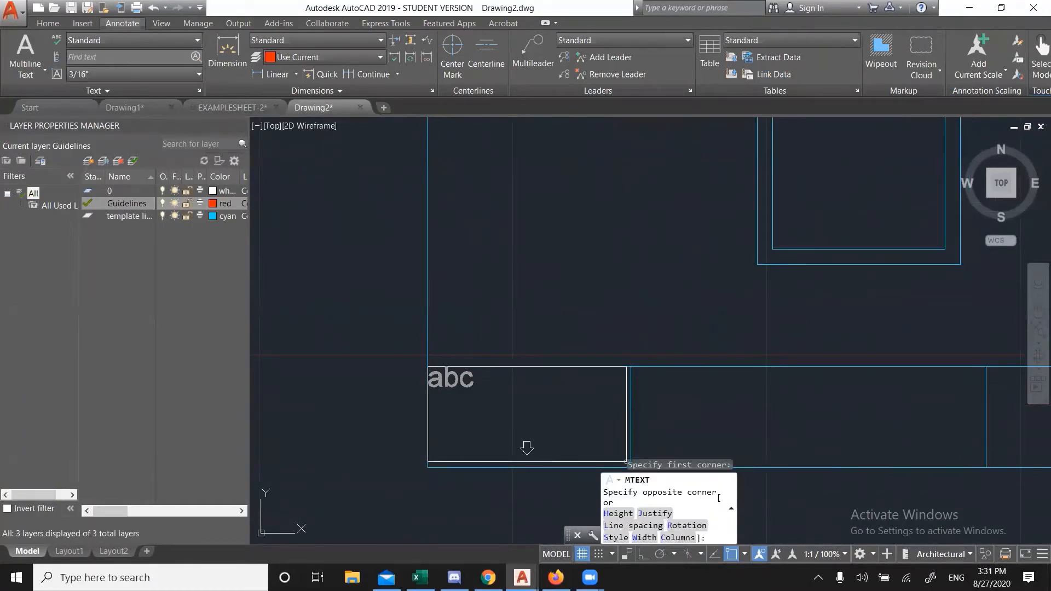
middle_drag(614, 425, 540, 317)
click(548, 350)
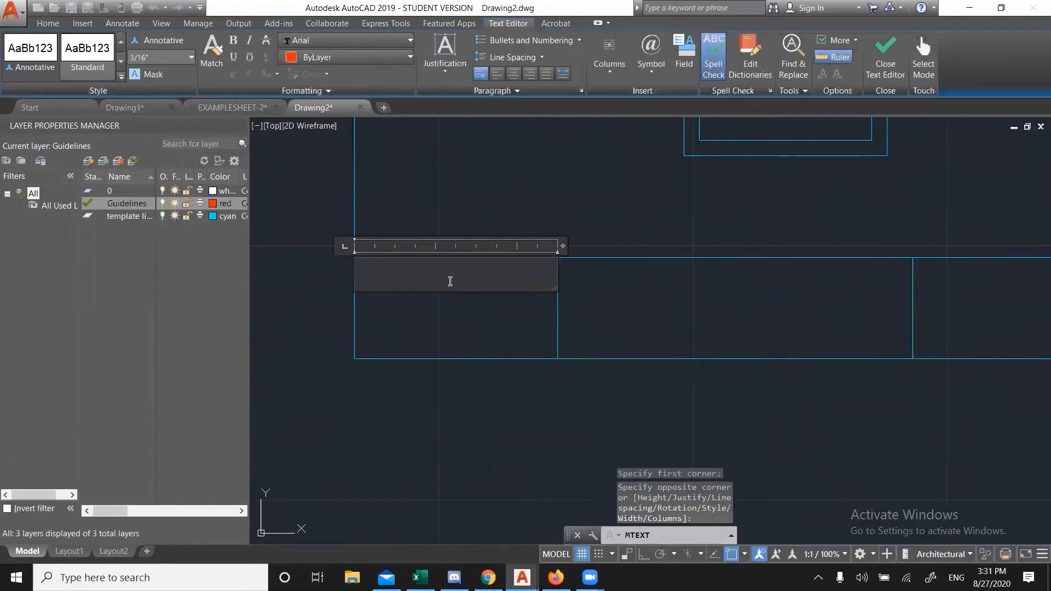
text(Perla Palomino)
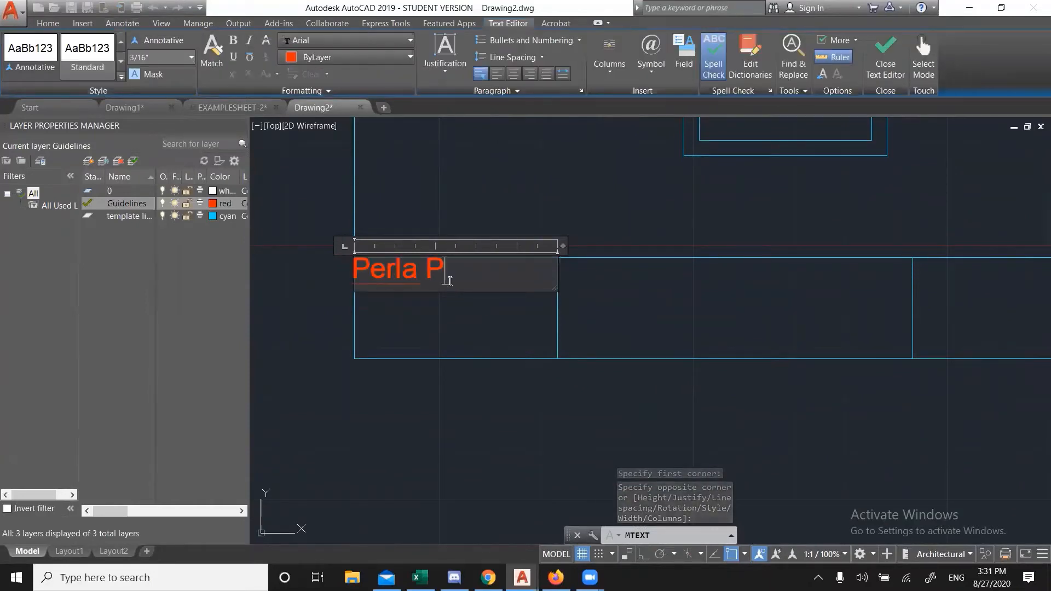
click(458, 398)
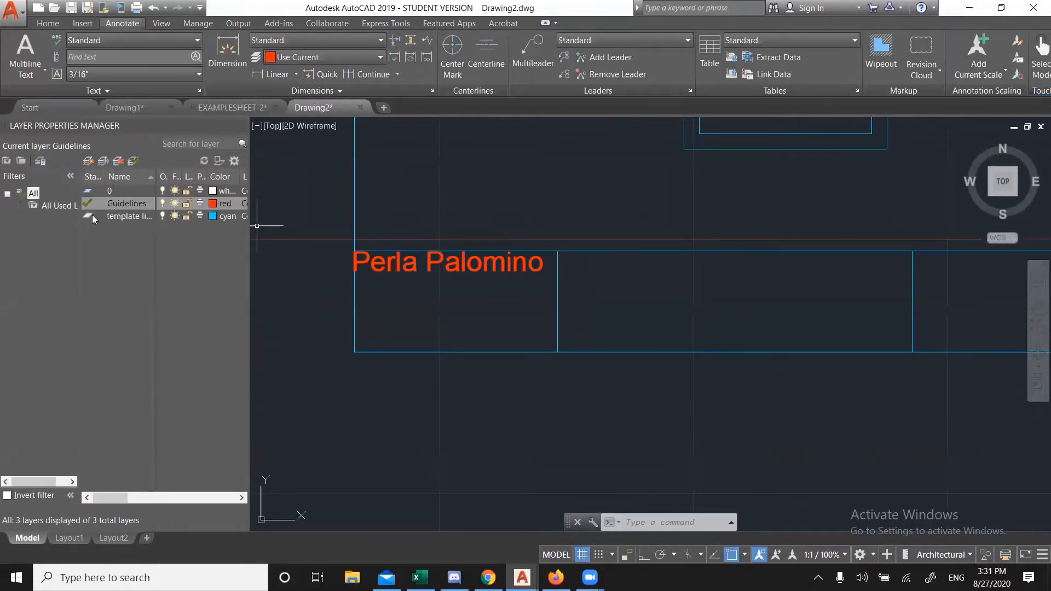
- Make layer 0 current and put the name text on layer 0
double_click(88, 191)
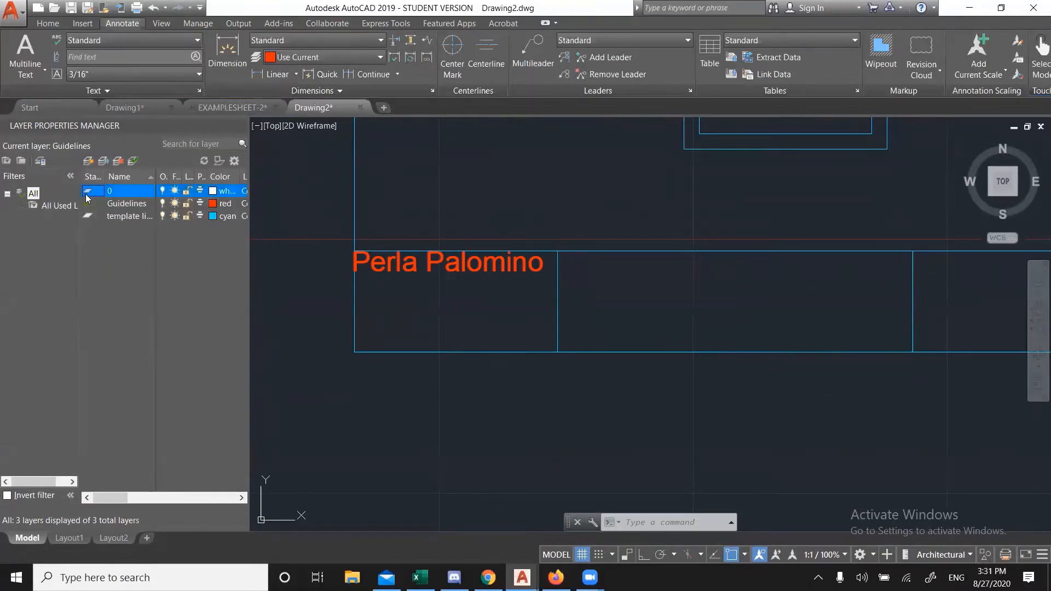
click(482, 263)
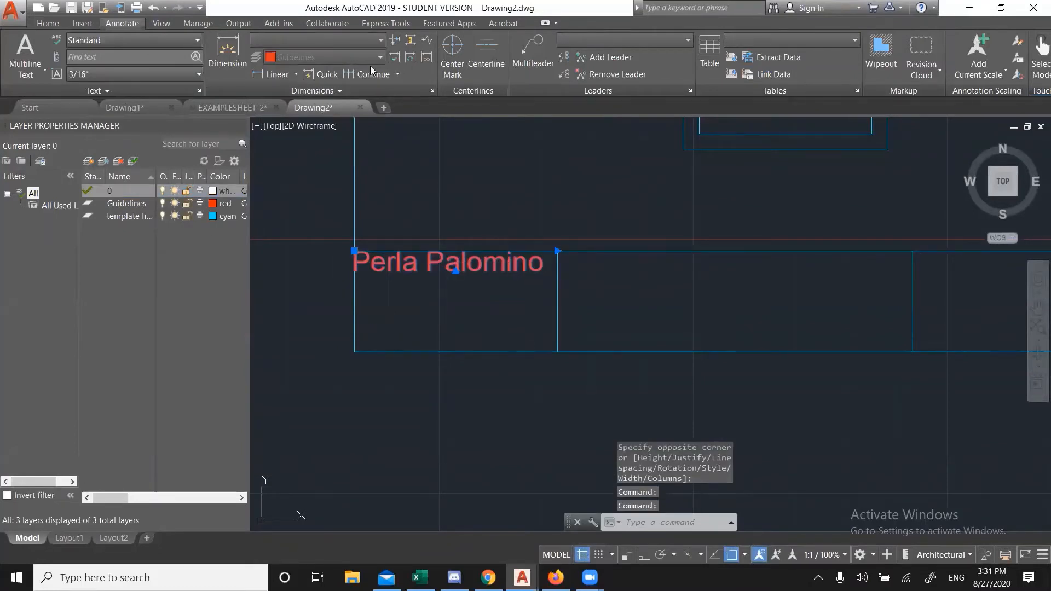
click(58, 23)
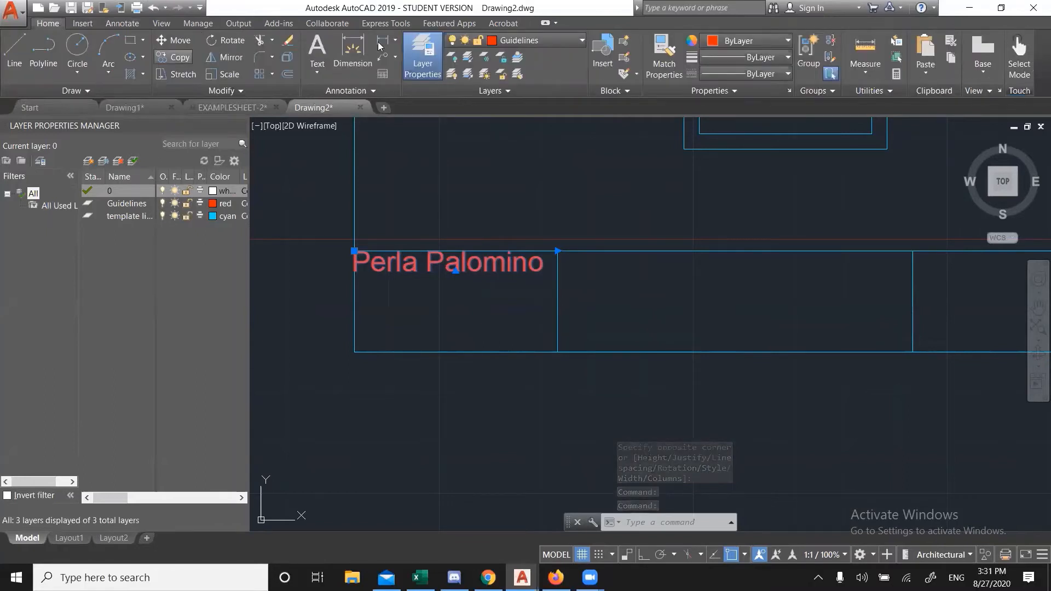
scroll(558, 137, up, 3)
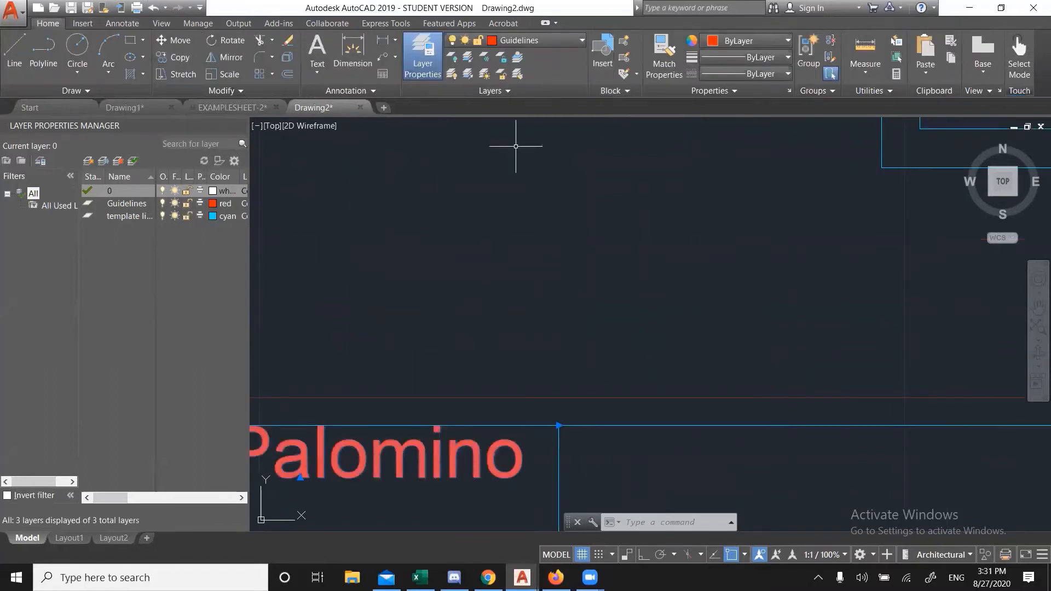
scroll(457, 215, down, 3)
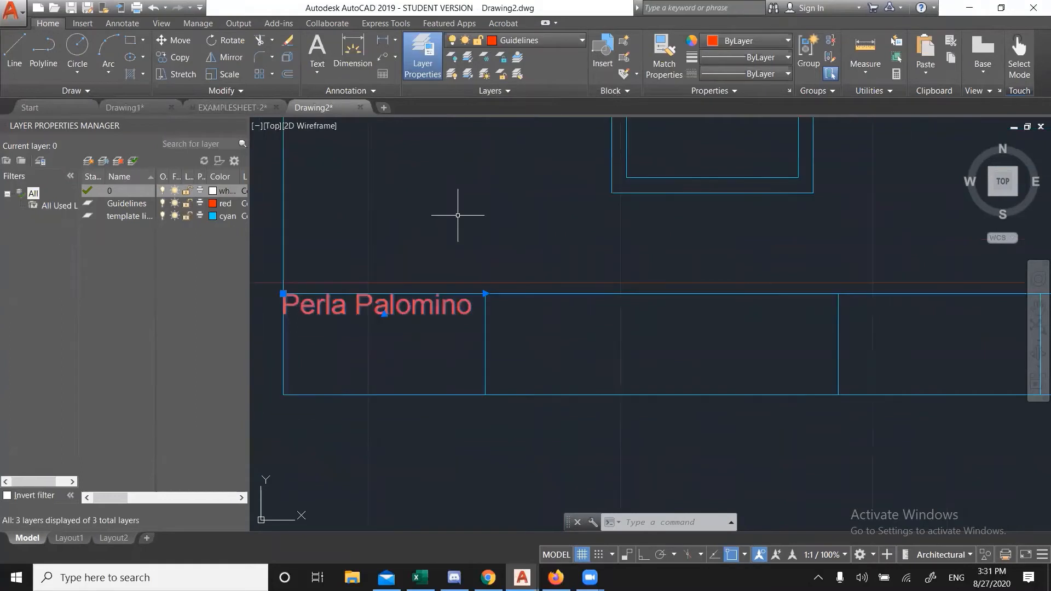
click(539, 40)
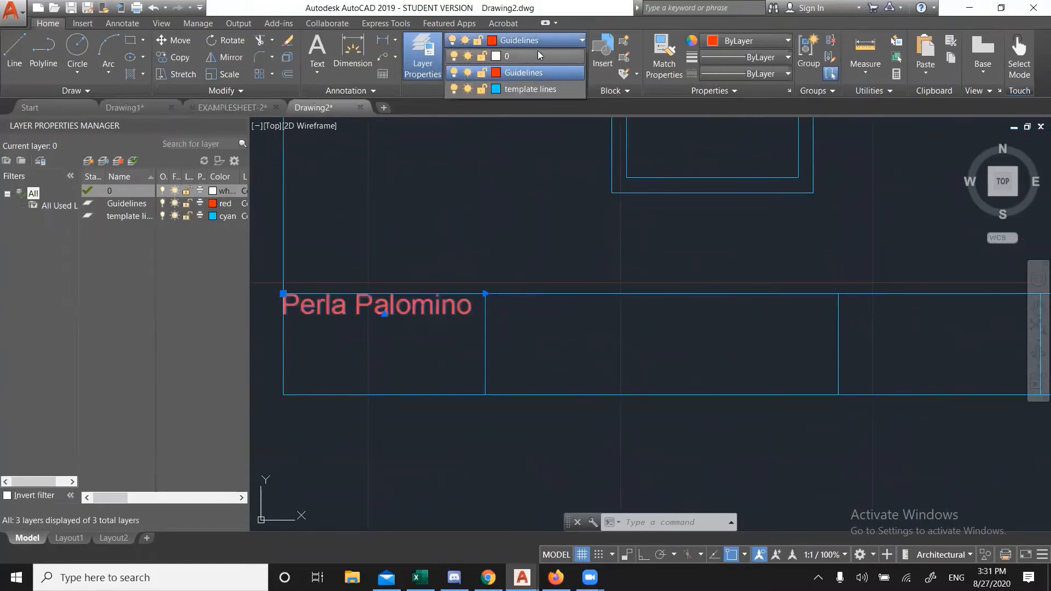
click(521, 56)
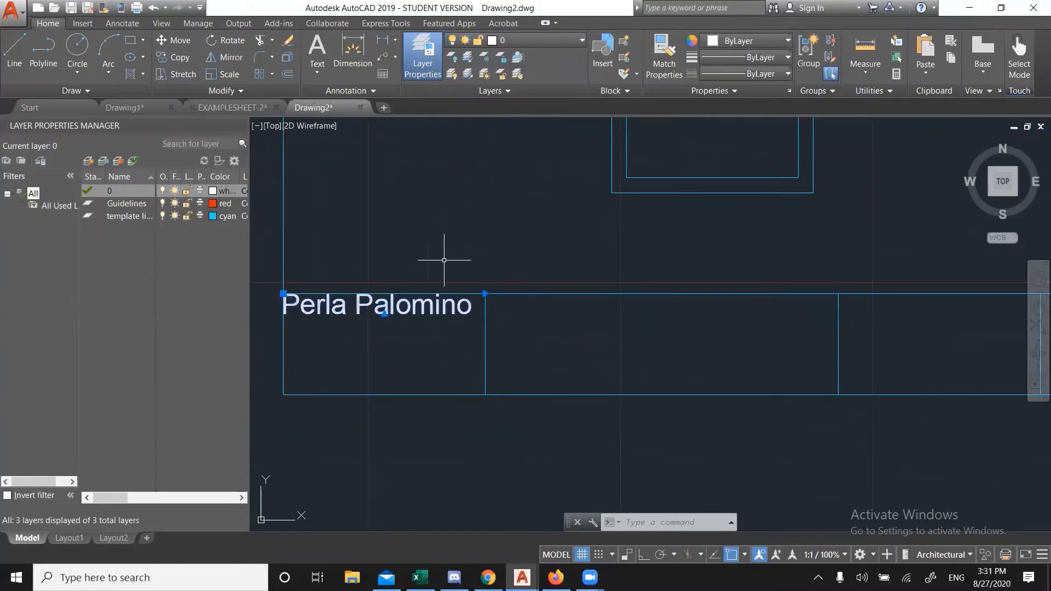
key(Escape)
key(Escape)
- Move the name text into the first title-block cell
scroll(464, 351, down, 2)
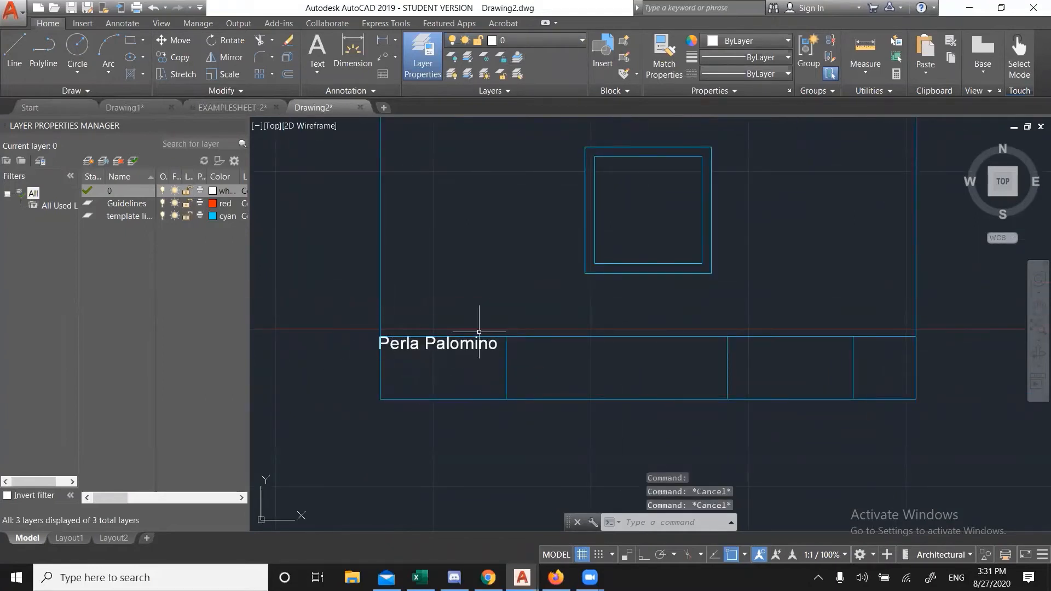
click(438, 335)
click(434, 340)
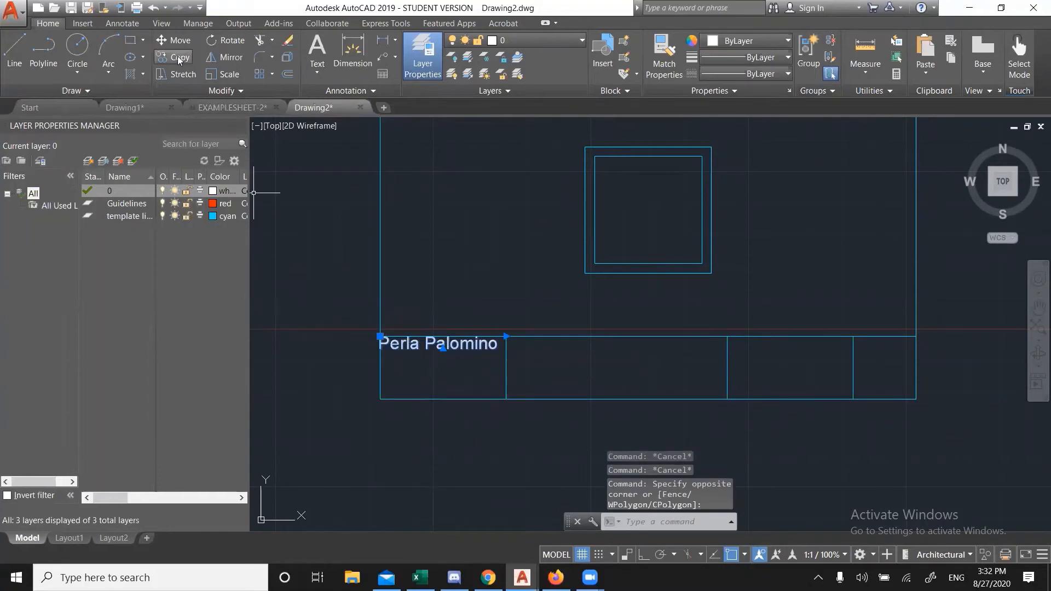
click(173, 41)
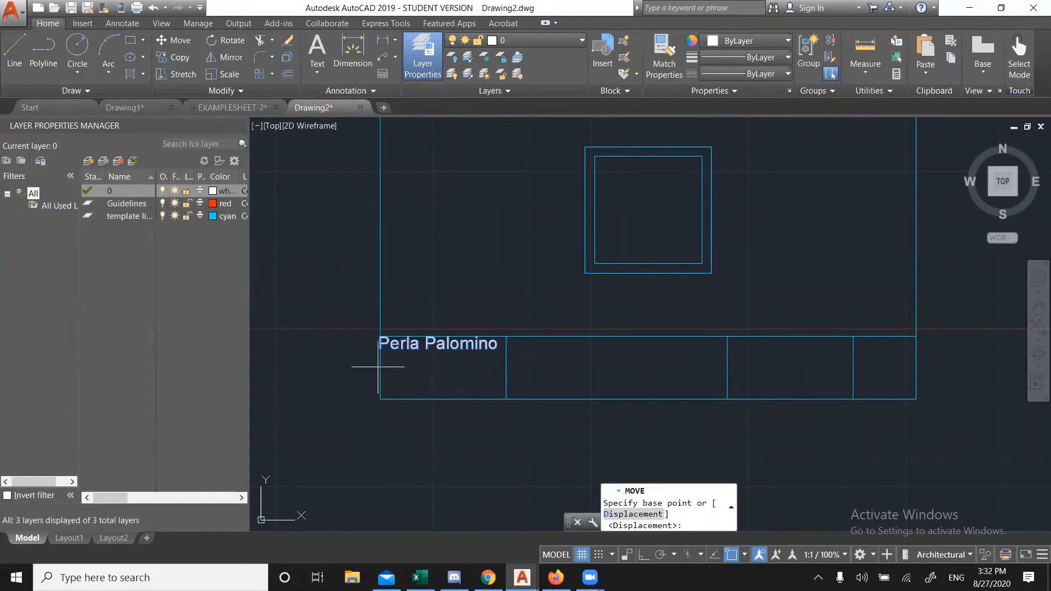
click(434, 346)
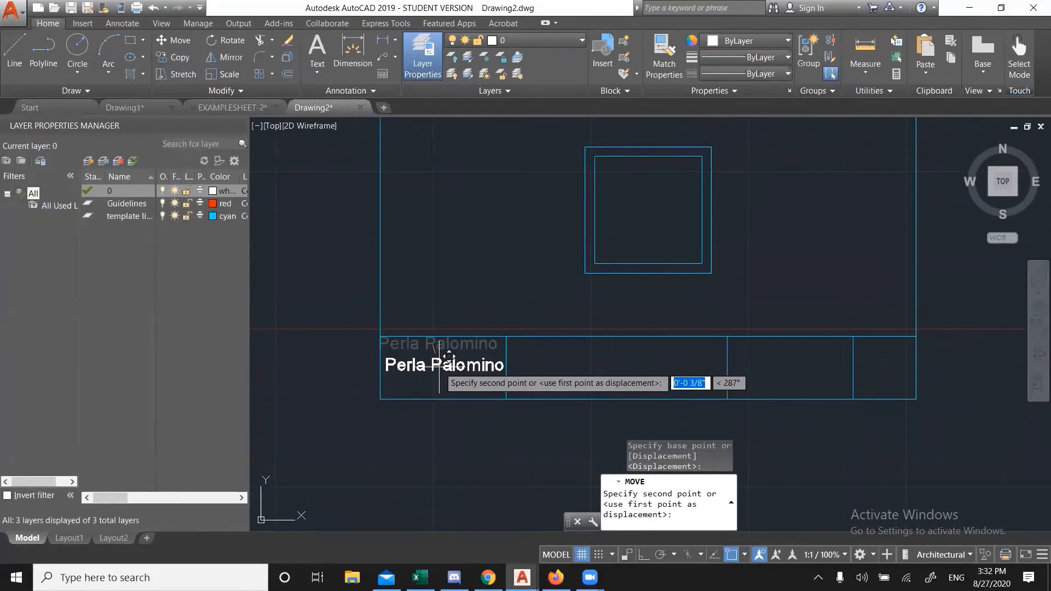
click(448, 356)
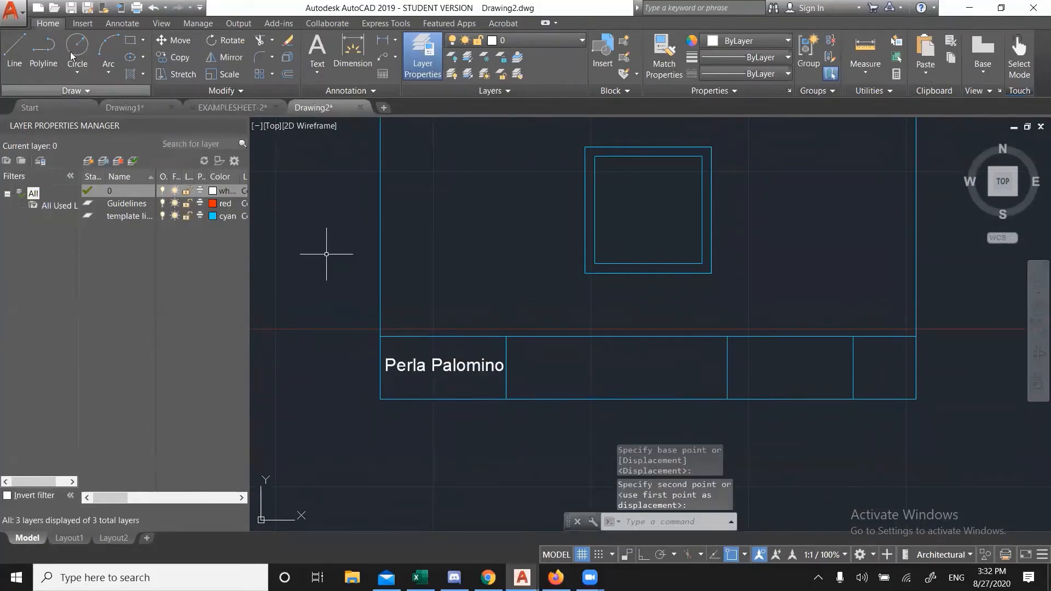
click(118, 23)
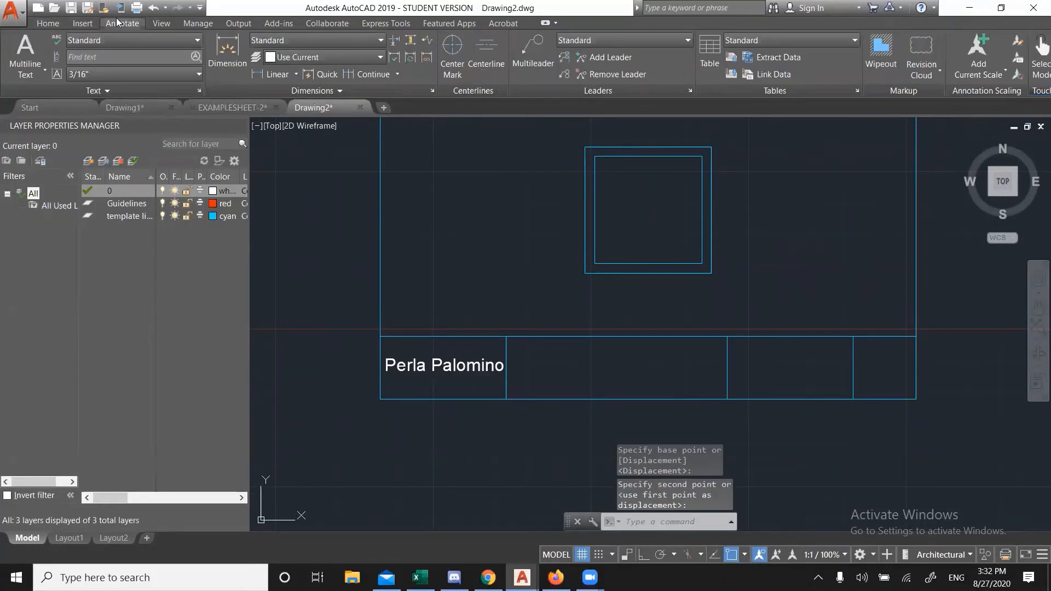
- Add multiline text 'Design and Drafting' in the second title-block cell
click(25, 51)
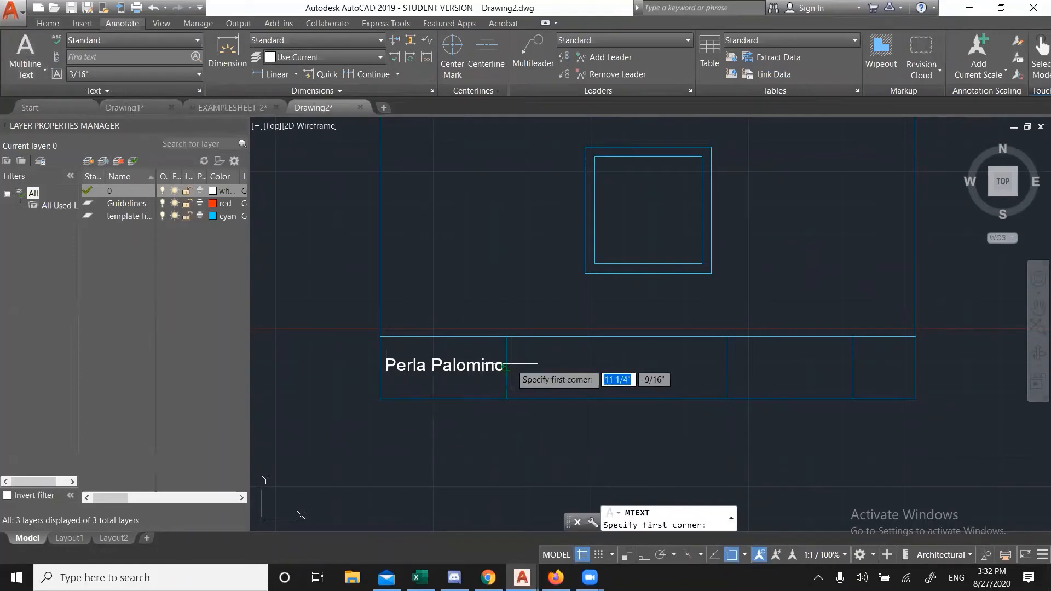
click(519, 360)
click(616, 376)
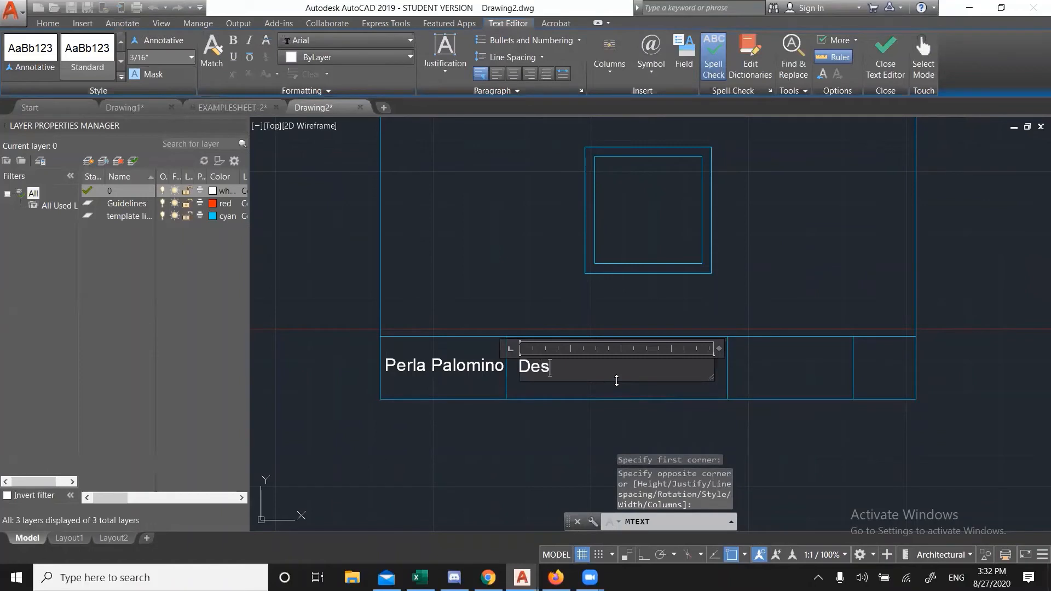
text(Design and Draftinf)
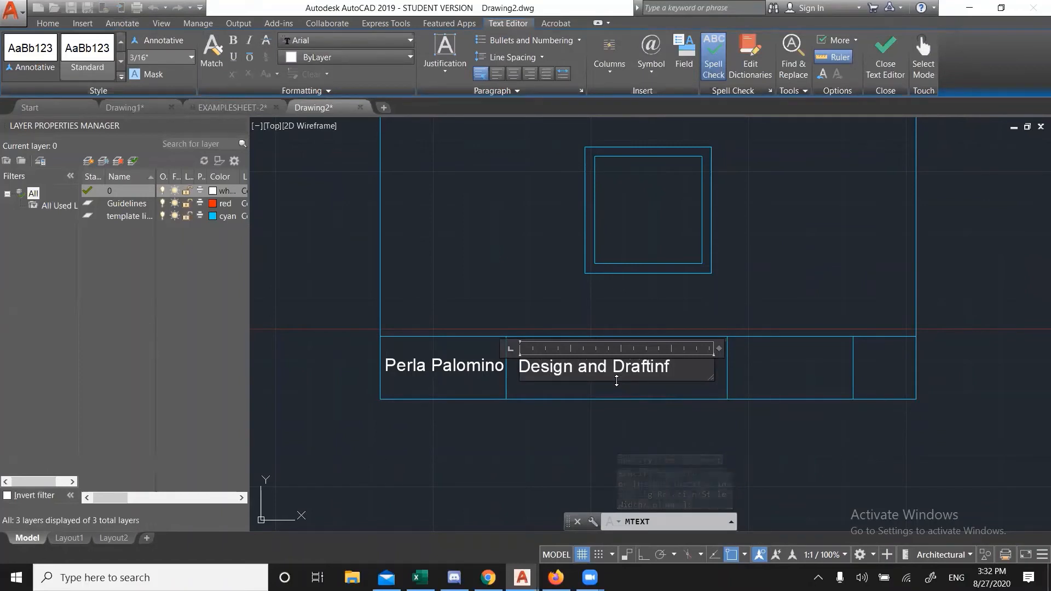
key(BackSpace)
text(g)
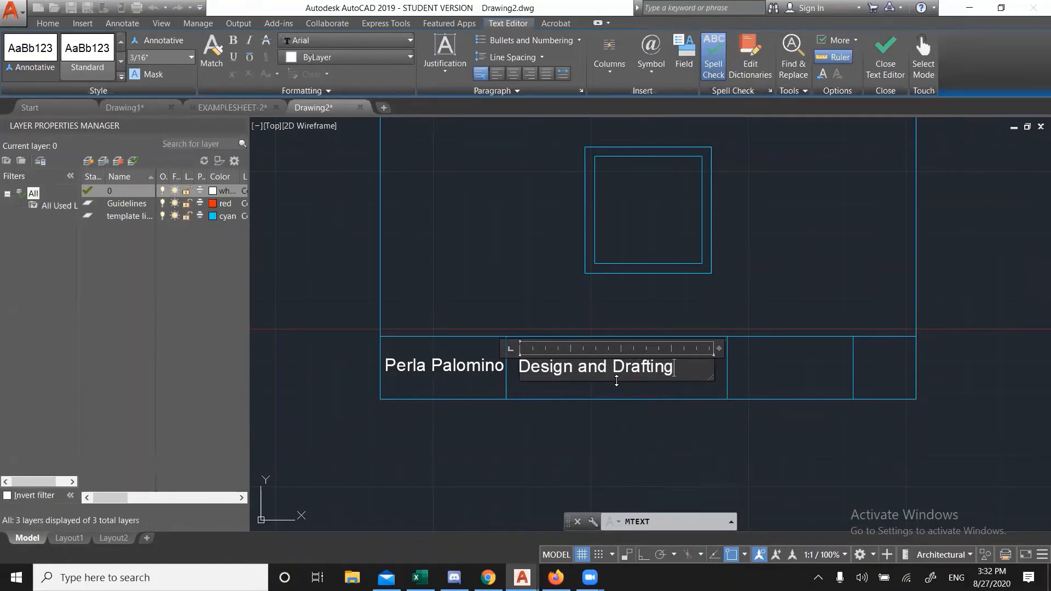
click(552, 438)
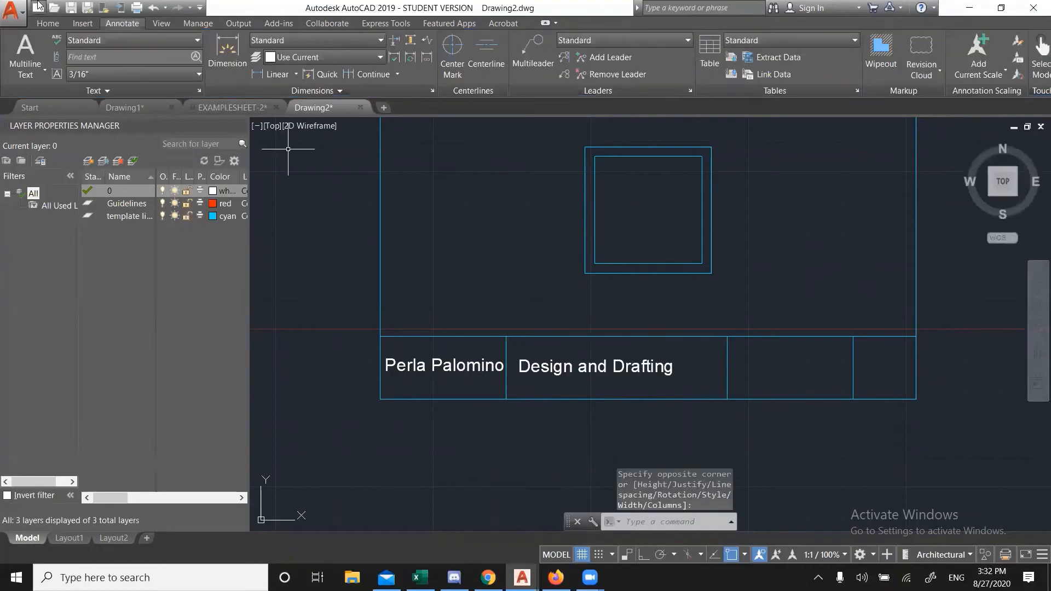
- Add multiline text '06P' in the last title-block cell
click(44, 23)
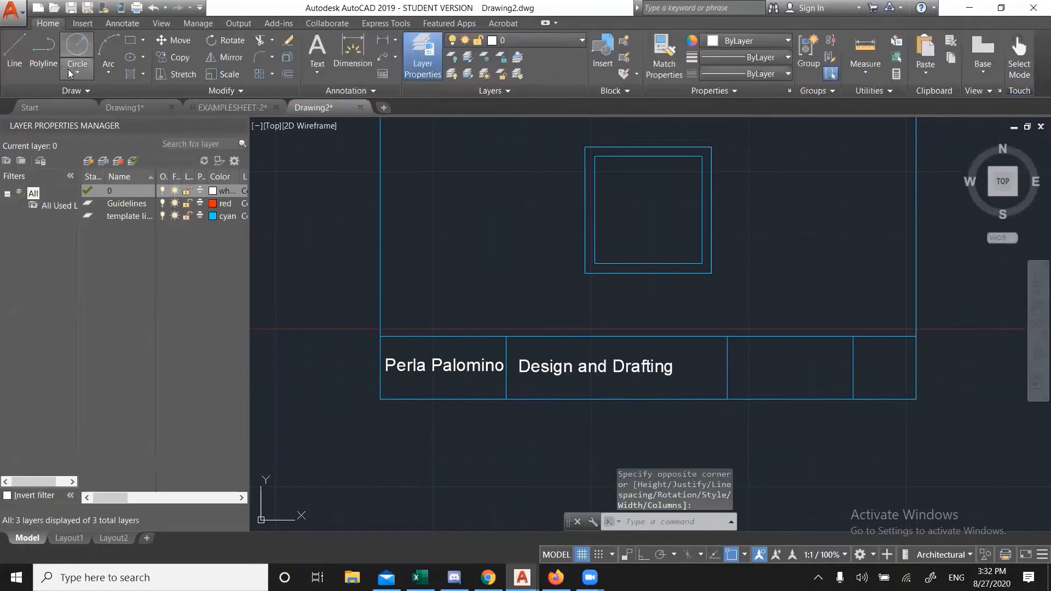
click(116, 22)
click(29, 48)
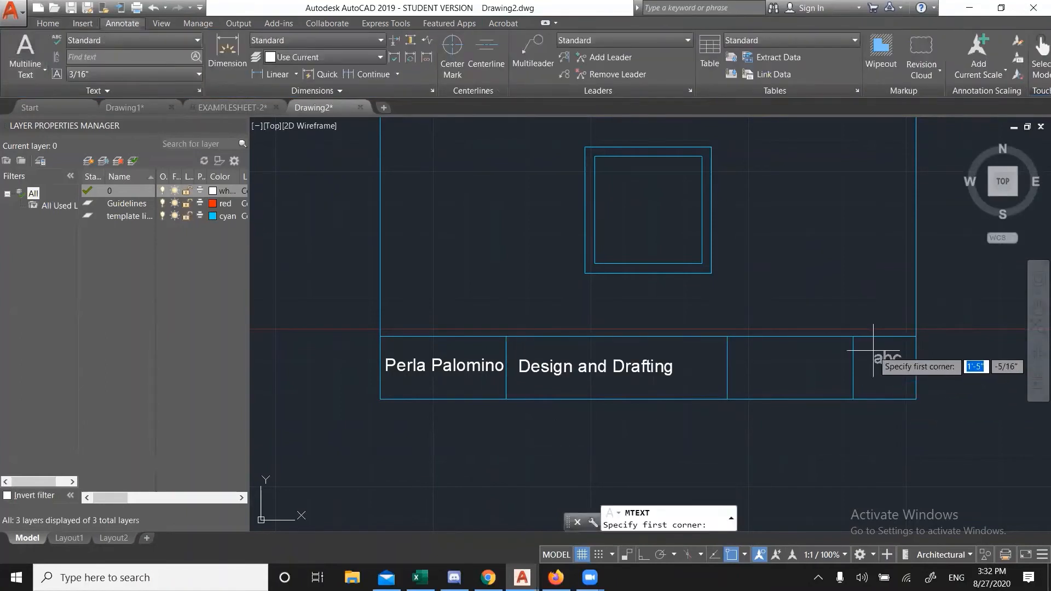
click(868, 350)
click(899, 391)
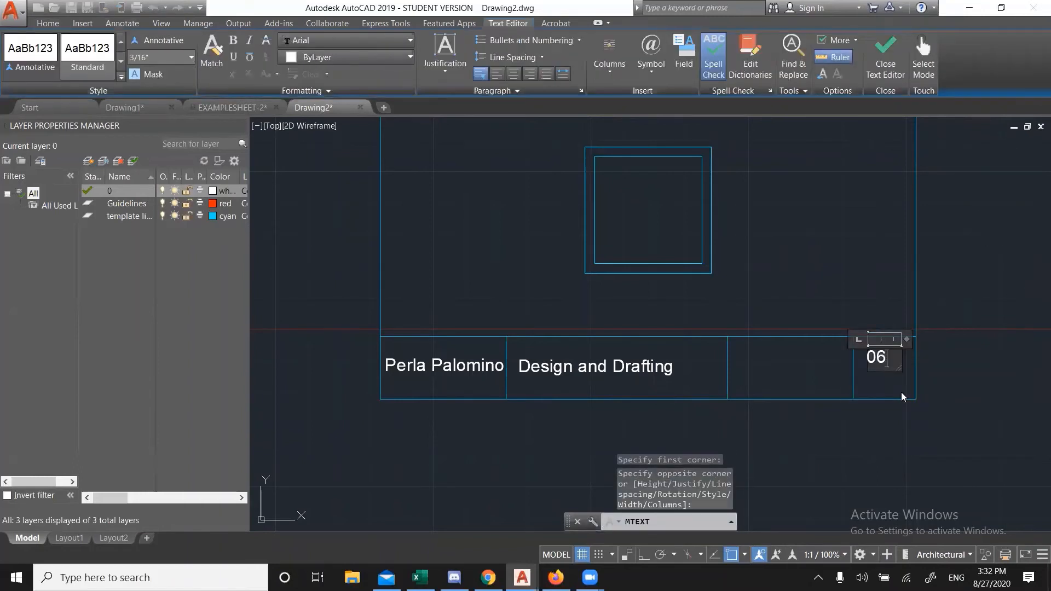
click(895, 403)
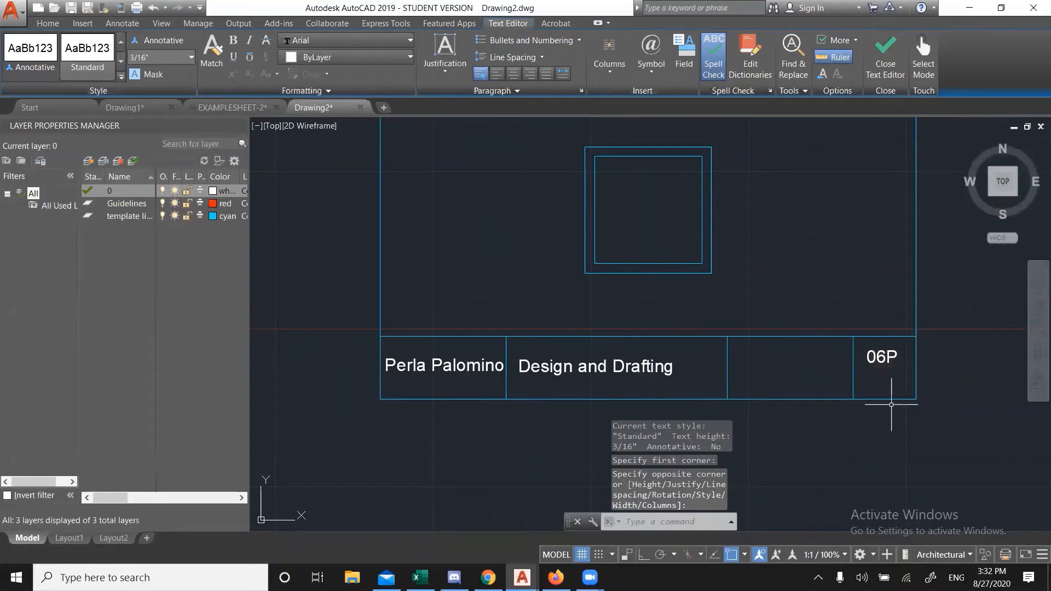
- Move the '06P' text so it sits centred in the last cell
click(899, 373)
click(866, 344)
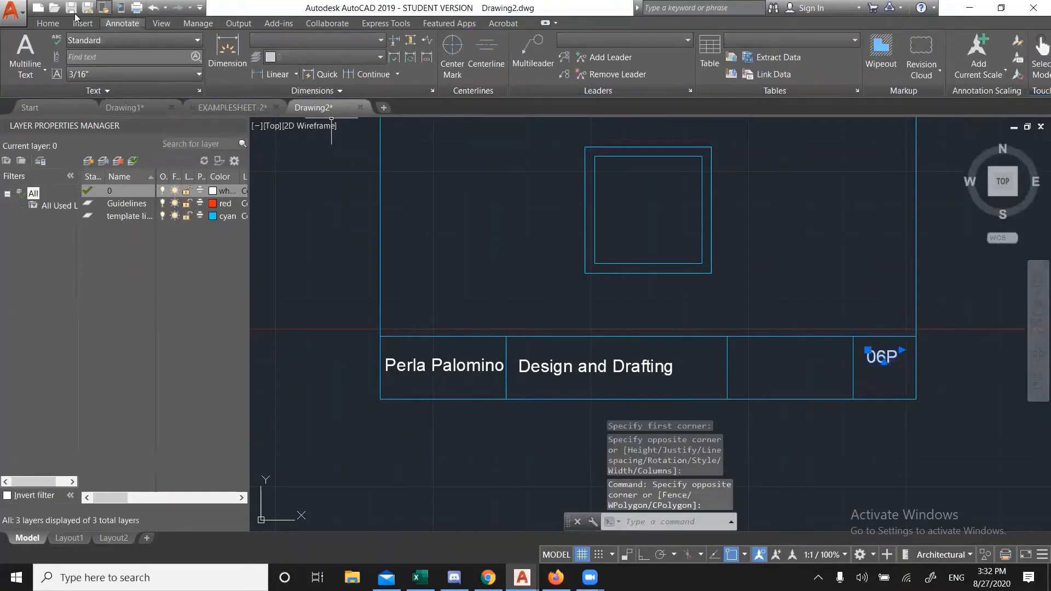
click(48, 23)
click(170, 40)
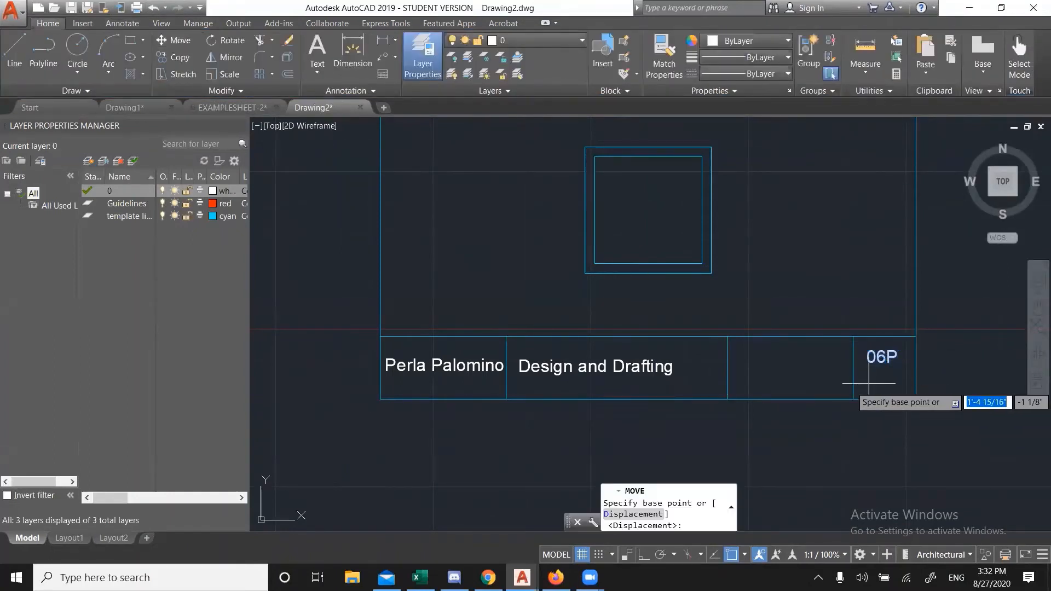
click(880, 360)
click(873, 371)
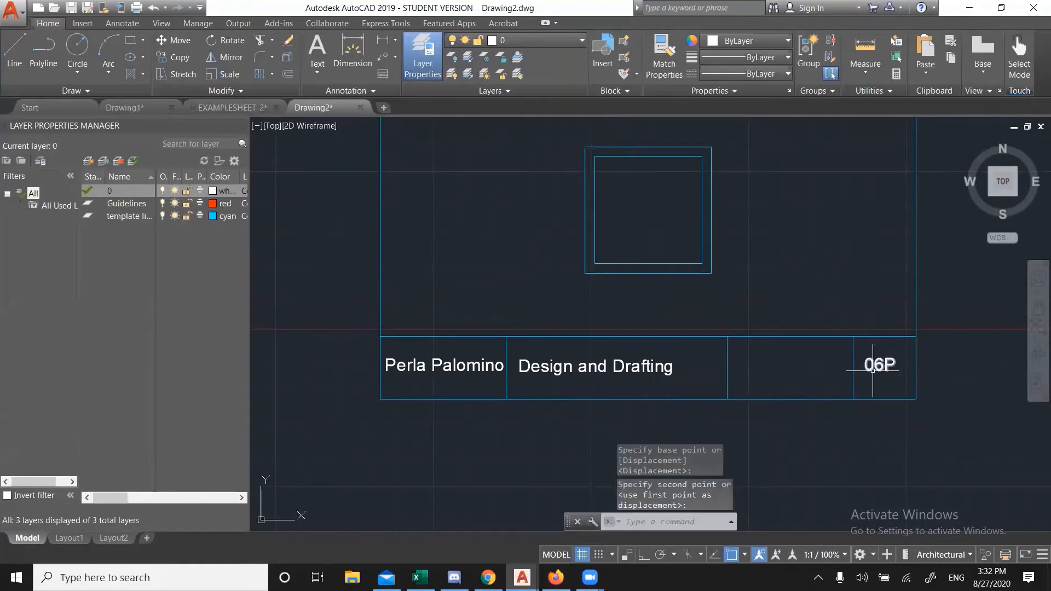
- Move the 'Design and Drafting' text to centre it within the second cell
click(695, 383)
click(622, 352)
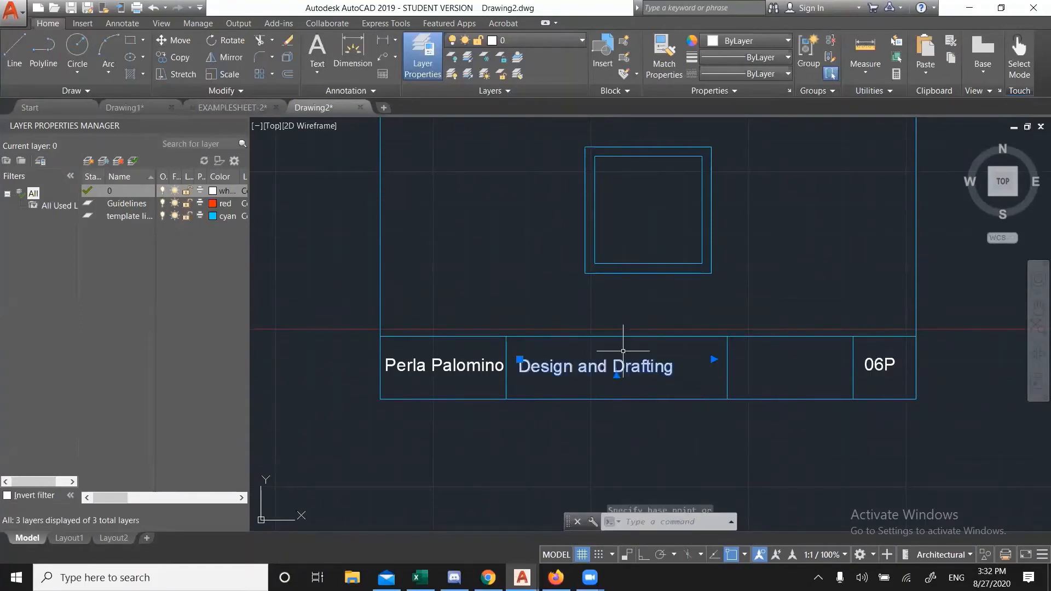
click(174, 41)
click(594, 376)
click(611, 371)
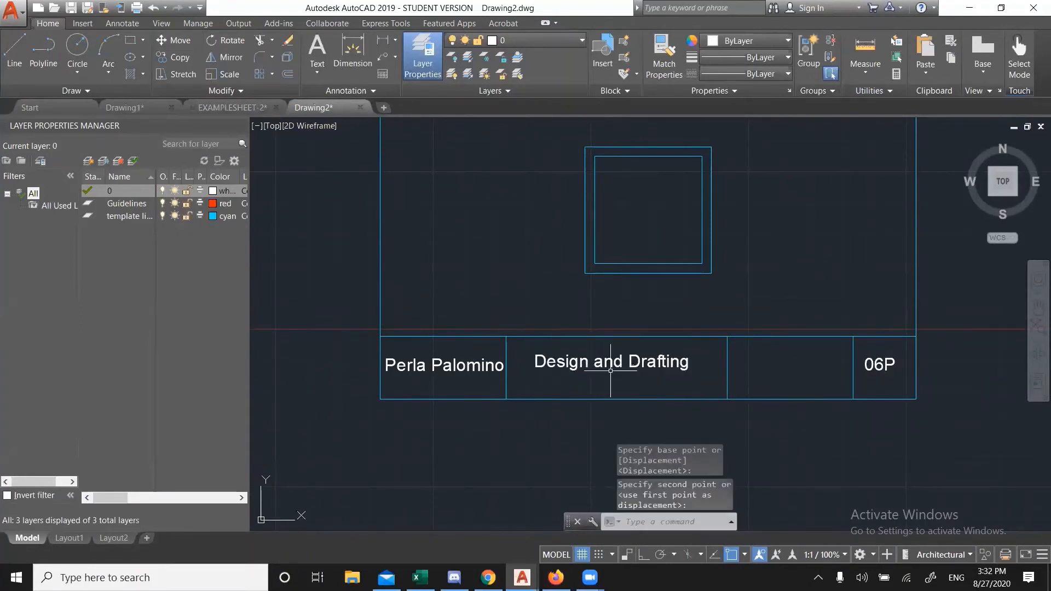
click(625, 363)
click(175, 40)
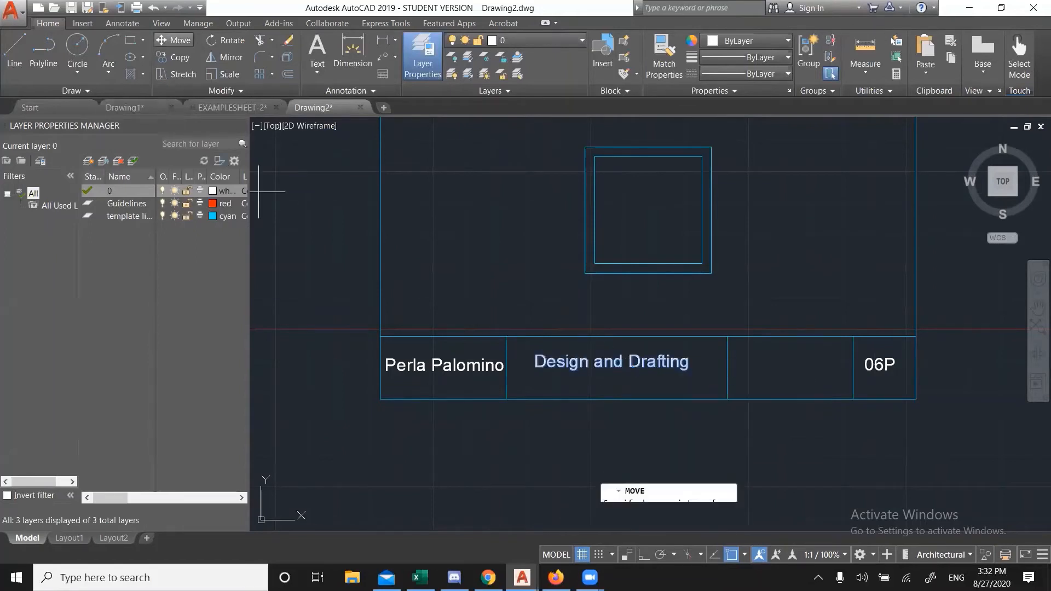
click(705, 377)
click(709, 383)
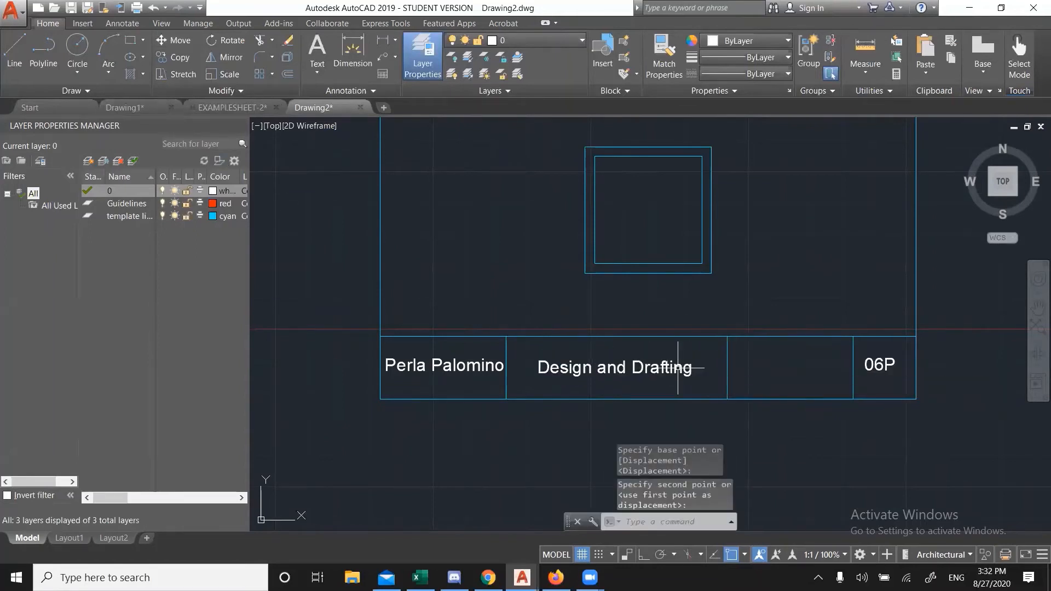
scroll(674, 366, down, 2)
key(Escape)
key(Escape)
scroll(667, 331, down, 2)
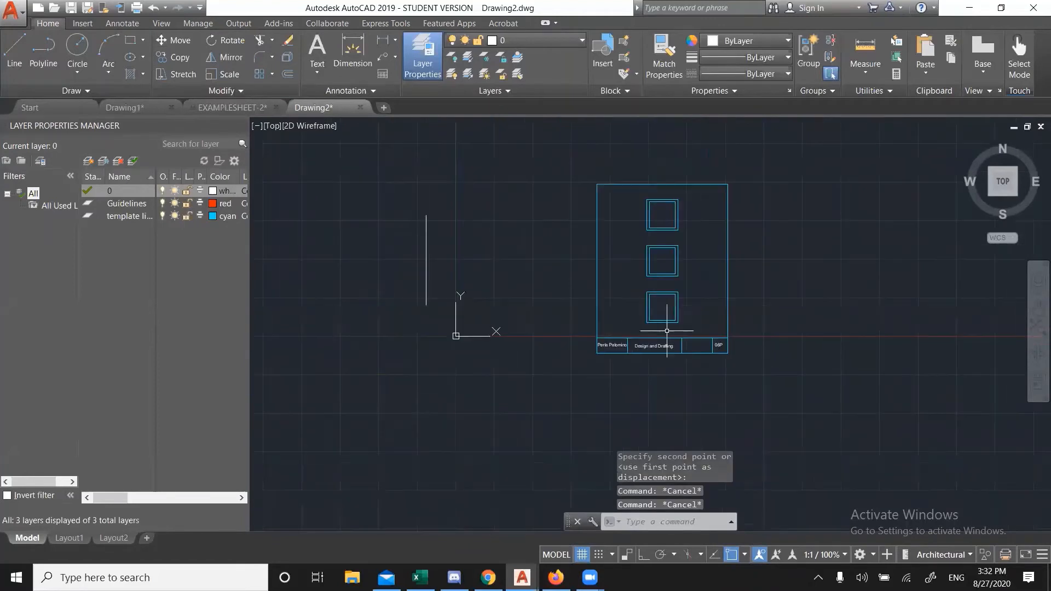
scroll(705, 198, up, 2)
scroll(645, 254, up, 2)
mouse_move(646, 254)
middle_down()
mouse_move(614, 183)
mouse_move(574, 249)
middle_up()
scroll(574, 250, down, 4)
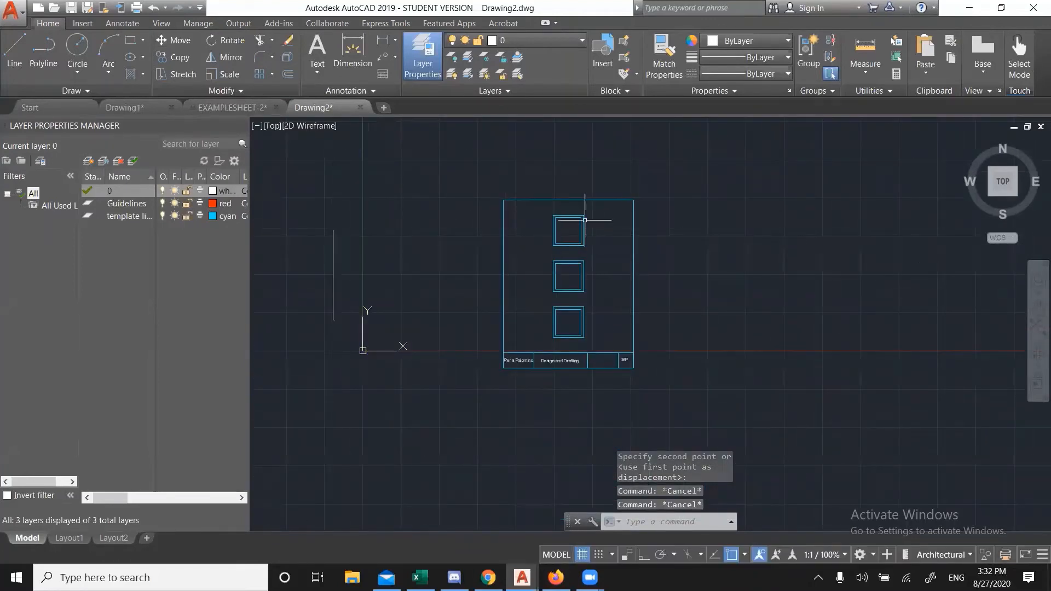
scroll(594, 229, up, 2)
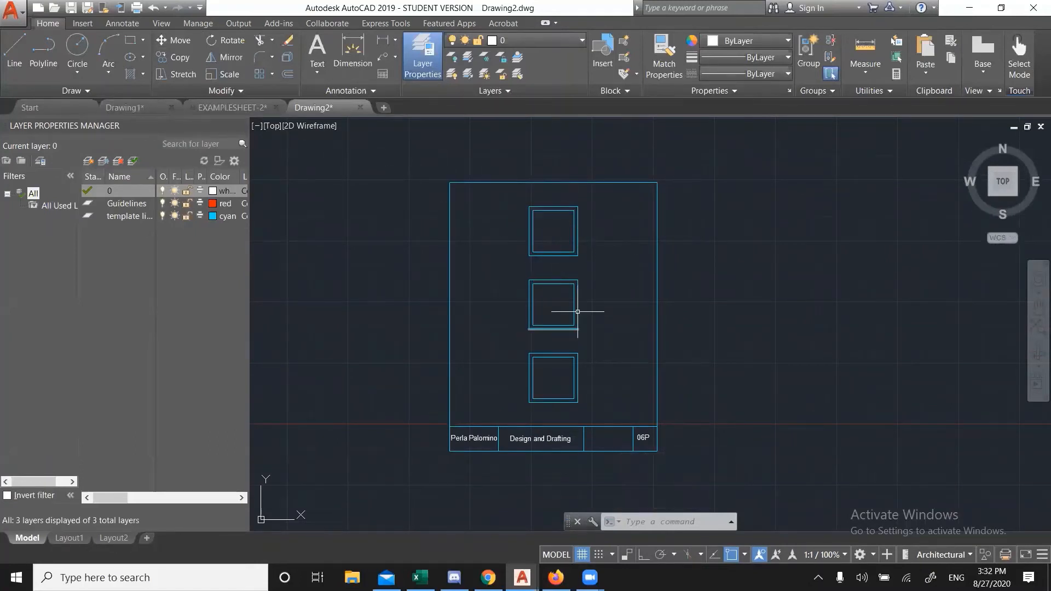
click(229, 107)
scroll(756, 268, down, 1)
scroll(800, 290, up, 1)
middle_drag(898, 290, 798, 331)
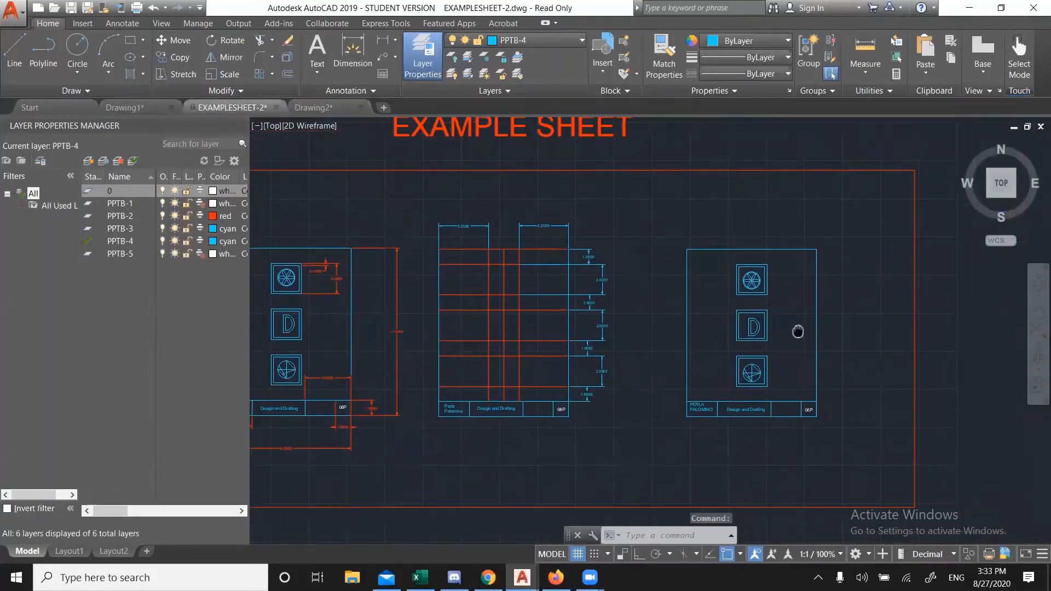
click(313, 107)
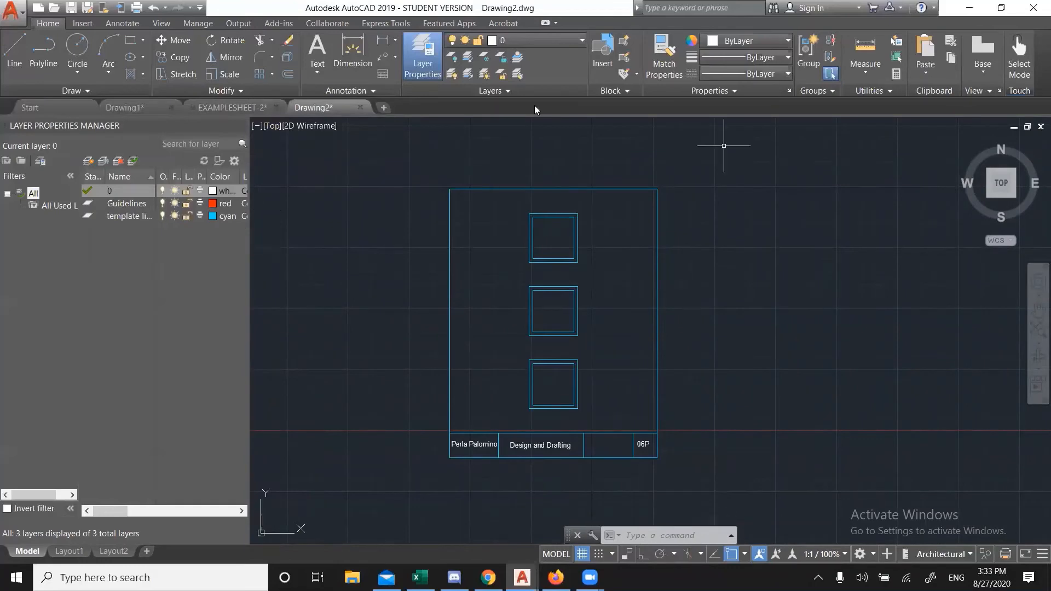
- On the example sheet, explode the selected block into separate objects with X
click(273, 108)
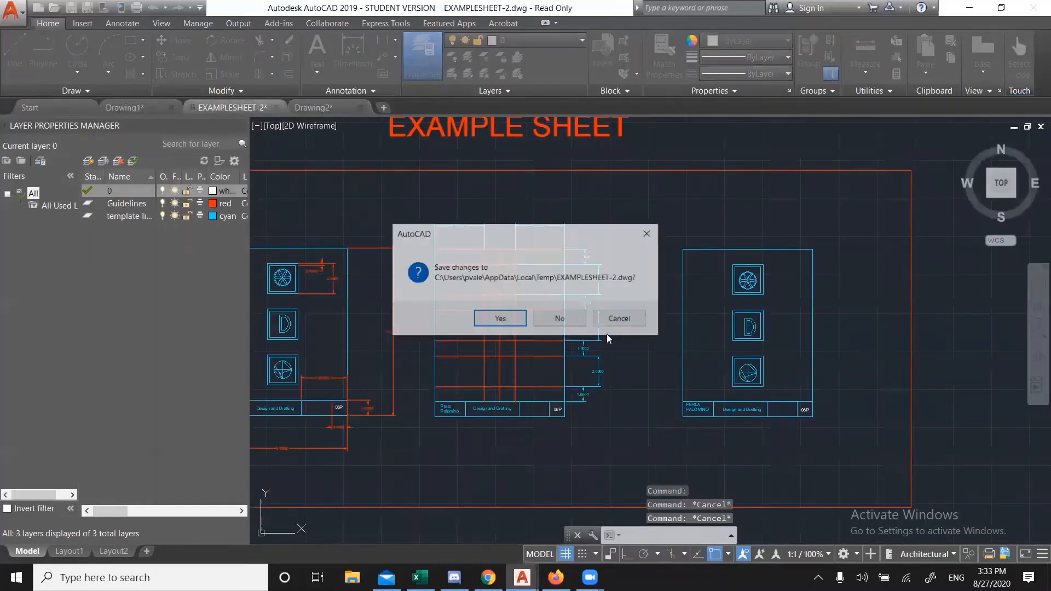
click(609, 319)
scroll(761, 340, up, 4)
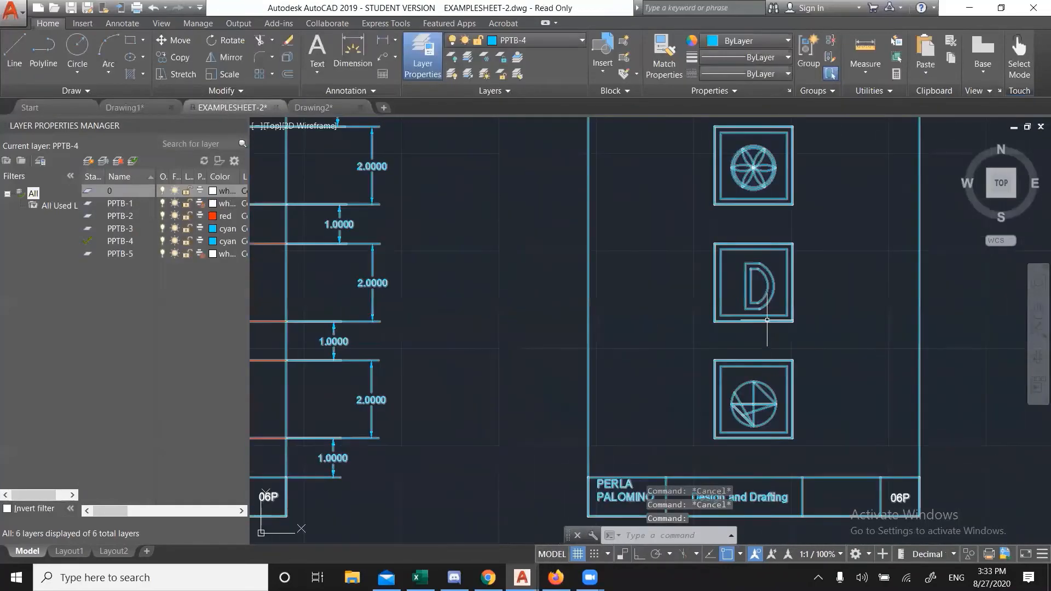
click(767, 320)
scroll(706, 288, down, 5)
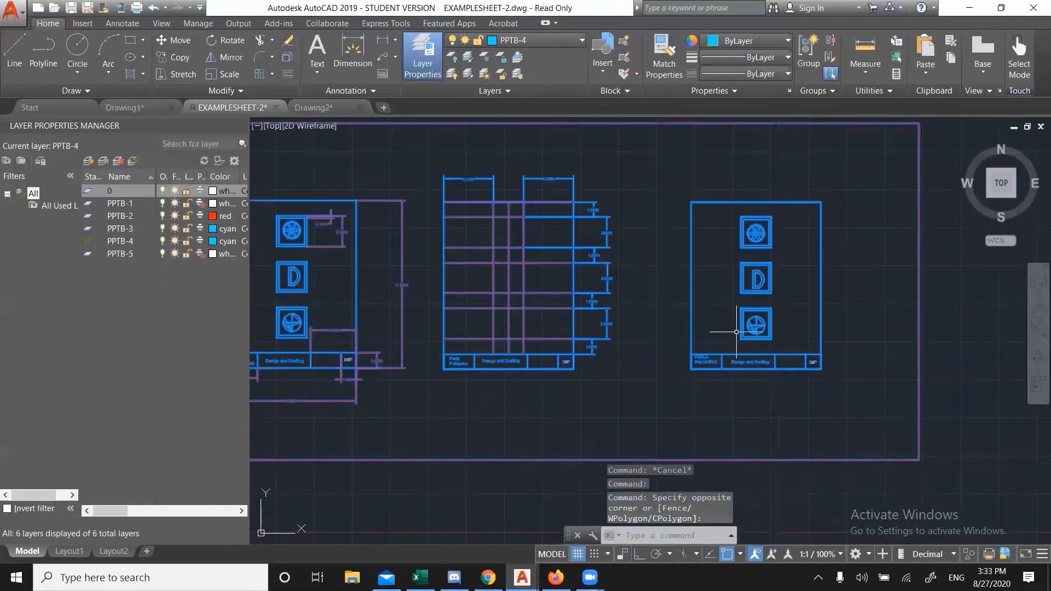
text(x)
key(Return)
scroll(748, 312, up, 4)
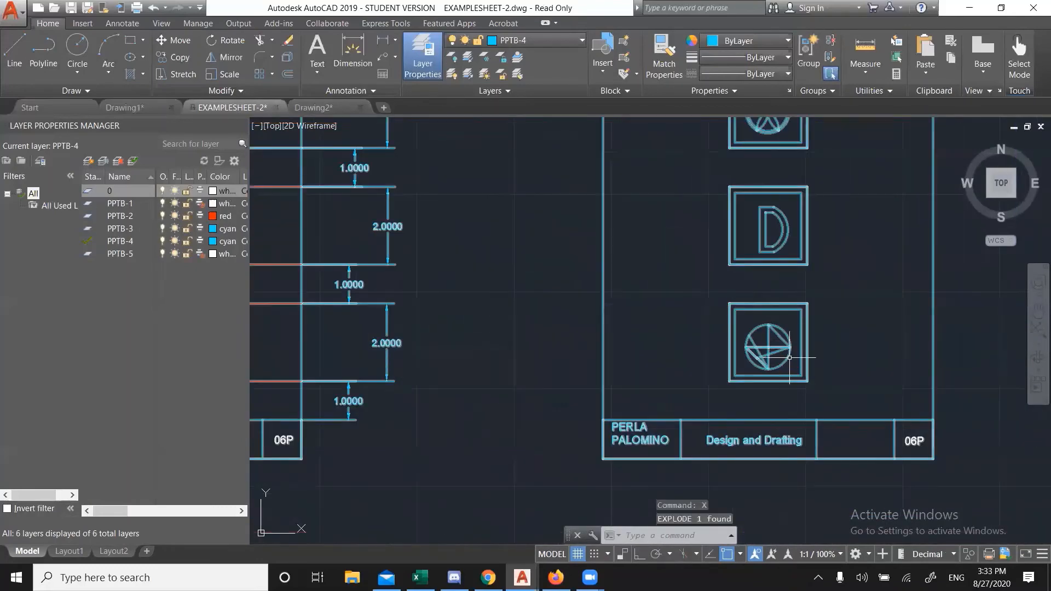
scroll(729, 318, down, 6)
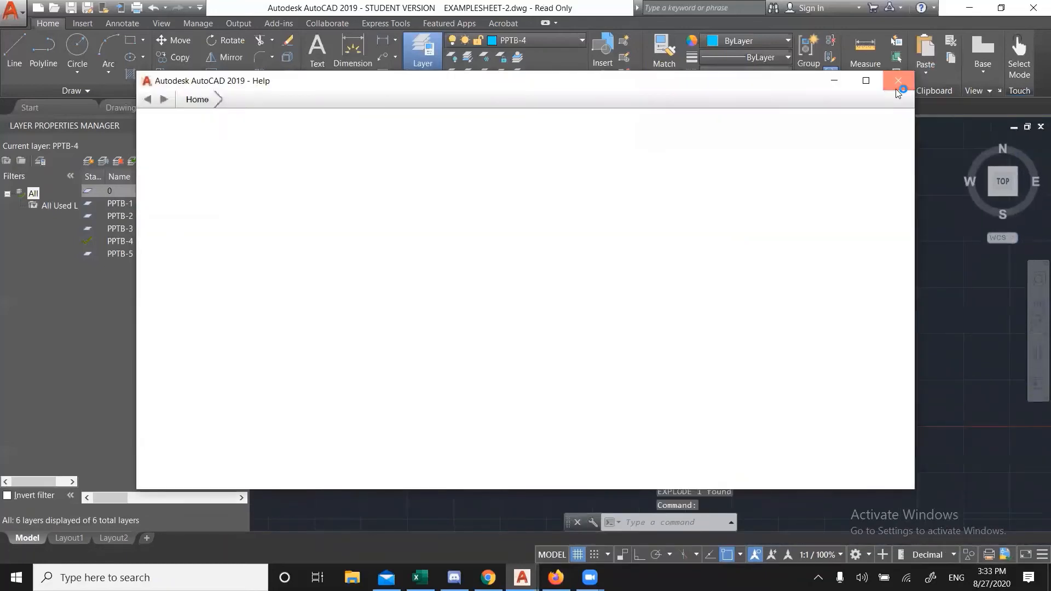
- Draw a large circle beside the example sheet
click(898, 81)
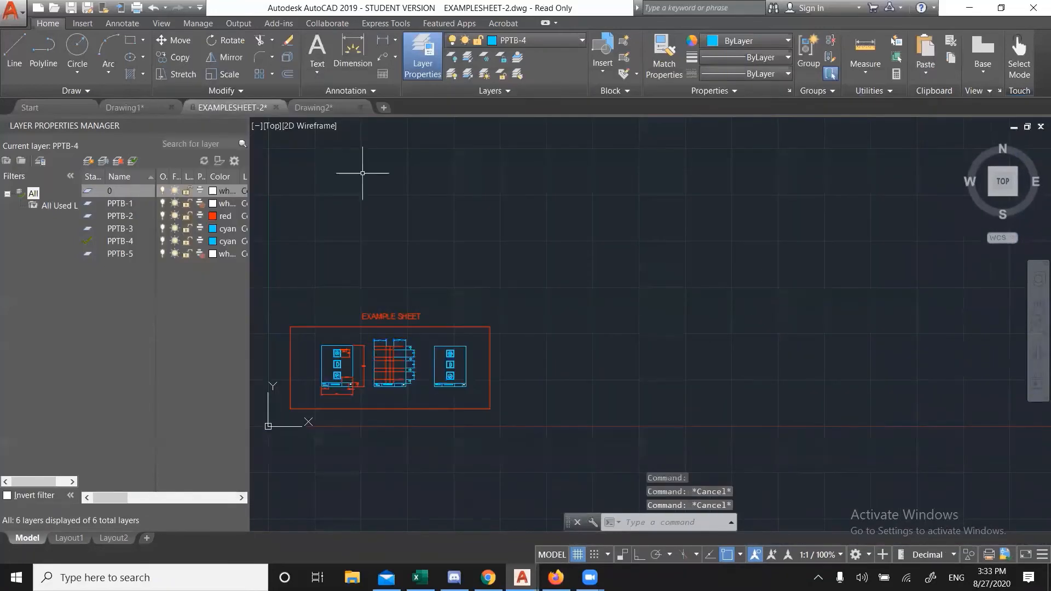
click(78, 46)
click(716, 328)
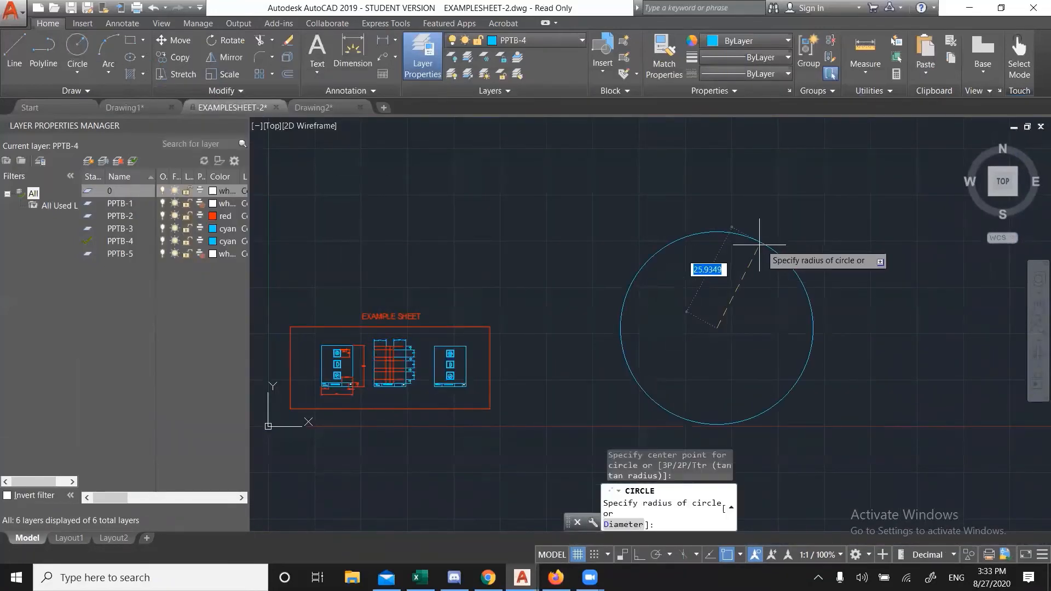
click(775, 262)
key(Escape)
middle_drag(757, 320, 646, 244)
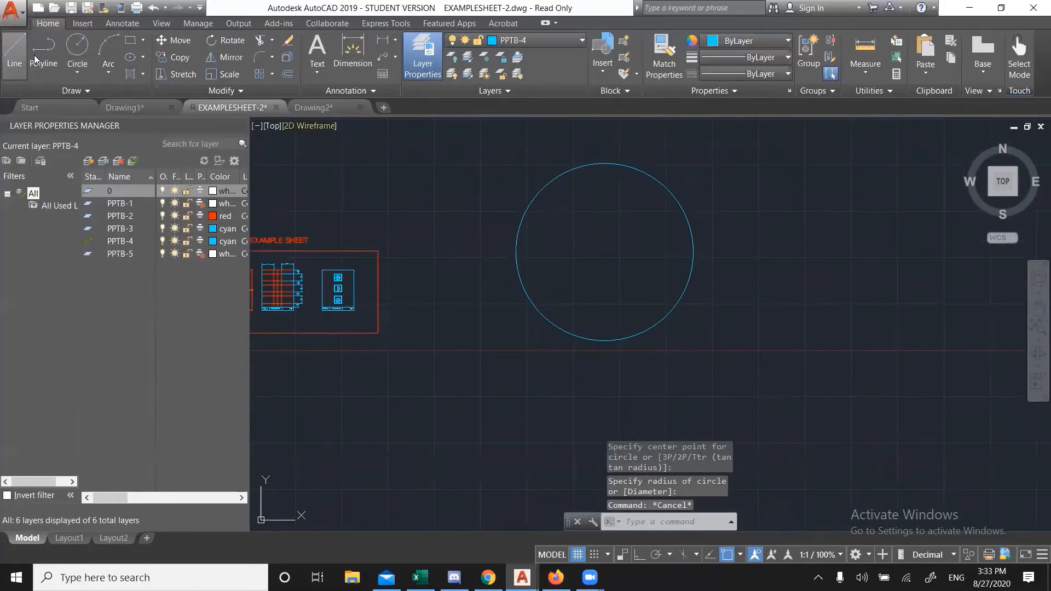
- Draw a chain of connected, criss-crossing line segments inside the circle
click(16, 52)
click(534, 225)
click(567, 318)
click(631, 265)
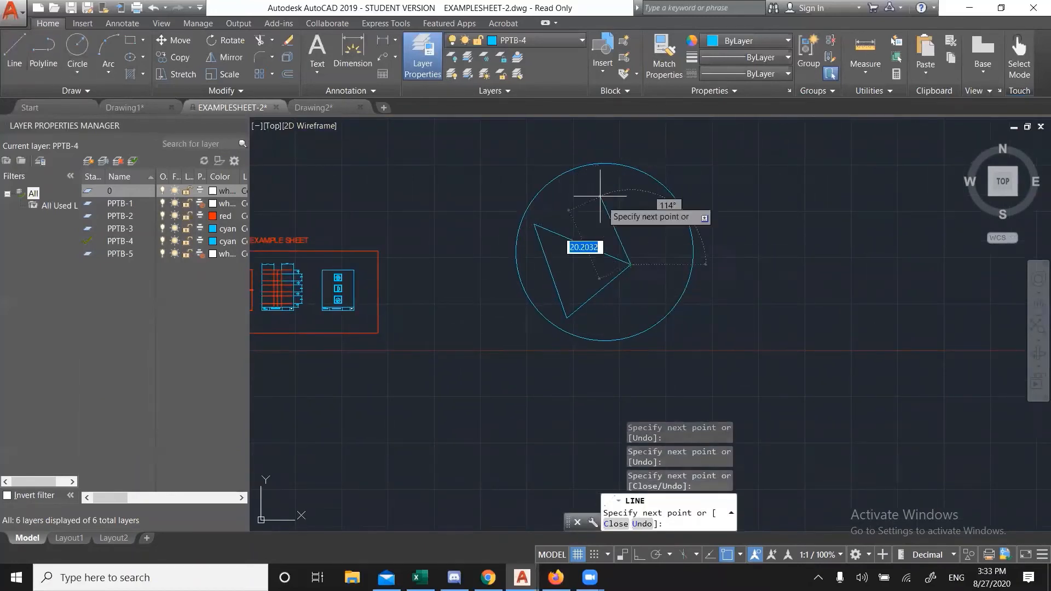
click(599, 191)
click(563, 256)
click(654, 300)
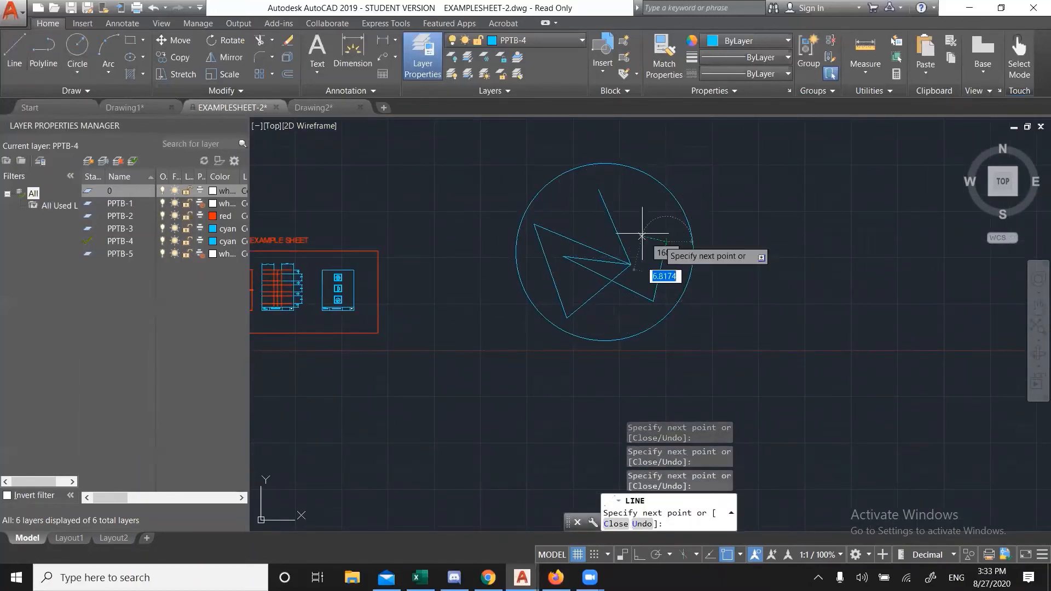
click(667, 241)
click(569, 200)
click(543, 293)
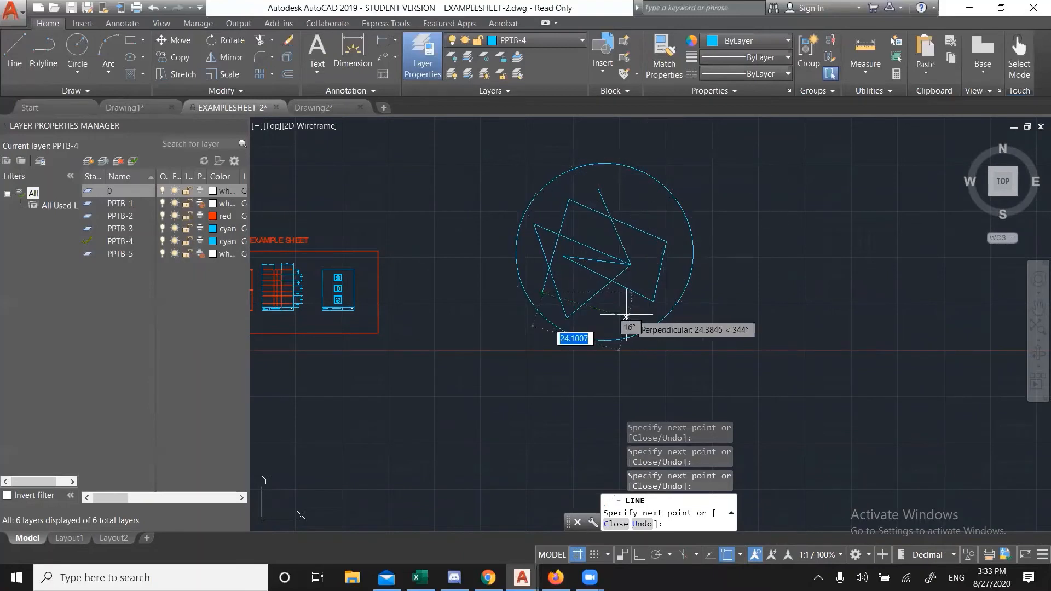
click(622, 315)
click(648, 220)
key(Escape)
key(Escape)
scroll(600, 282, up, 2)
middle_drag(600, 282, 508, 333)
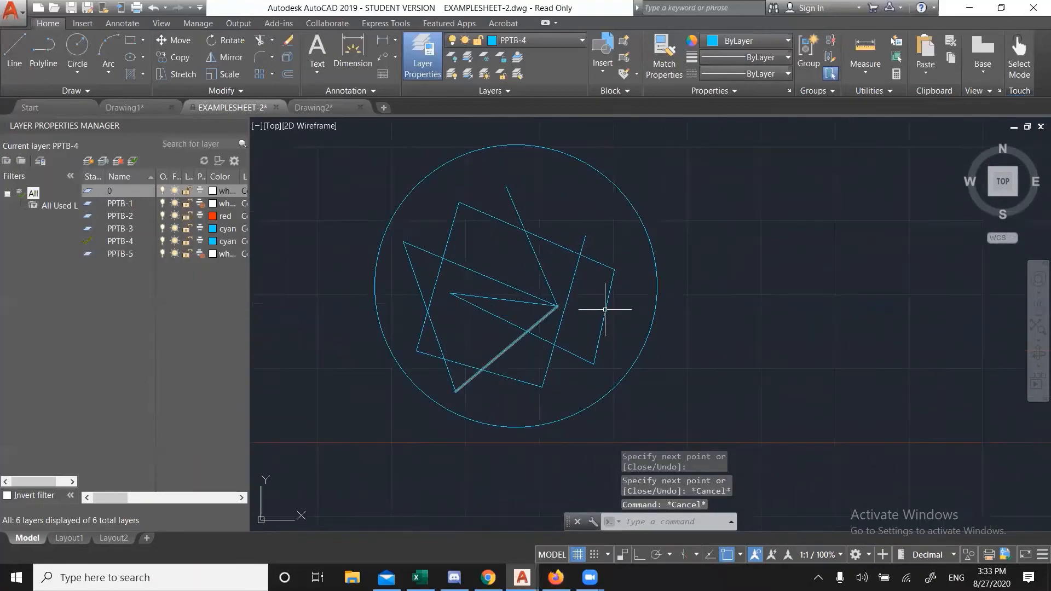
- Copy the circle and all its lines from the example sheet and paste into Drawing2
click(323, 109)
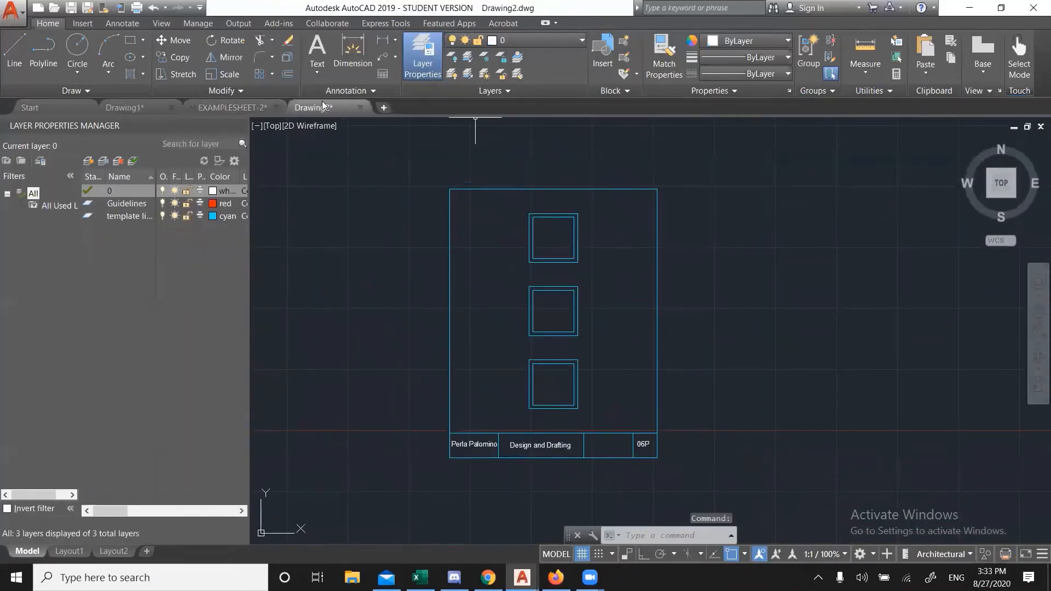
click(233, 107)
click(701, 438)
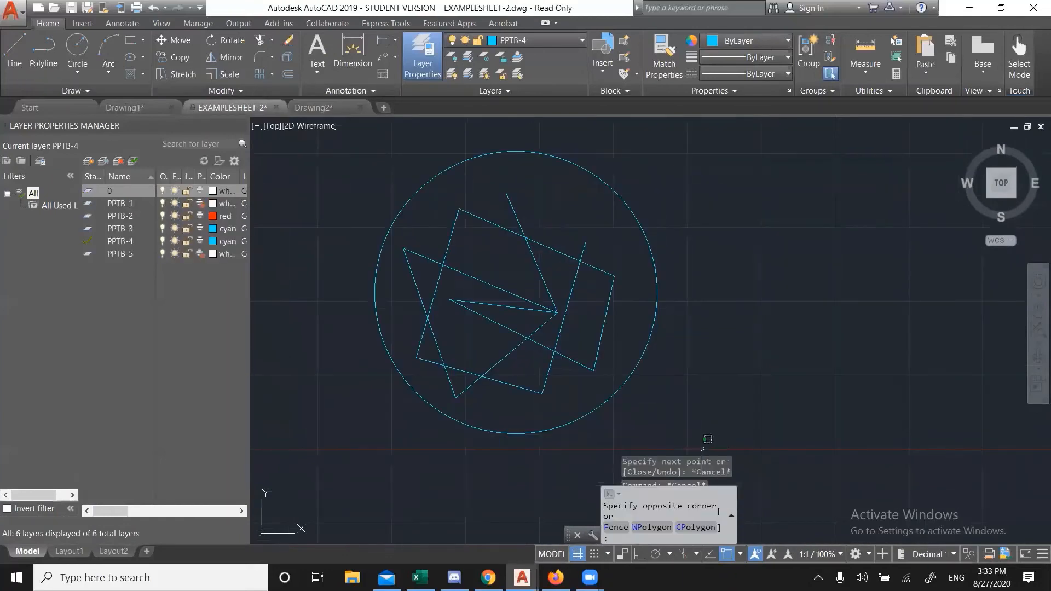
click(341, 135)
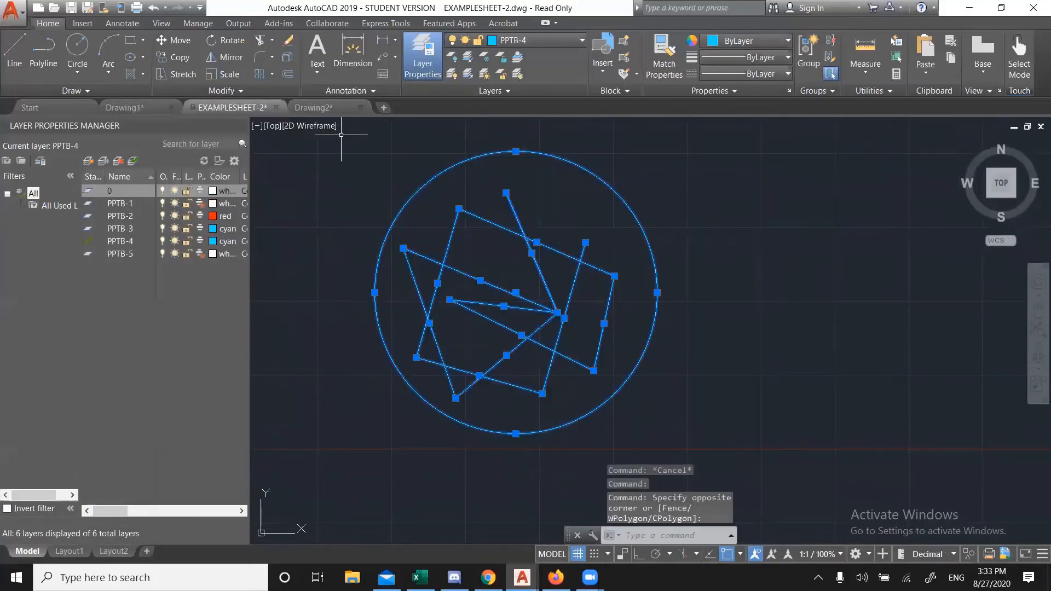
key(ctrl+c)
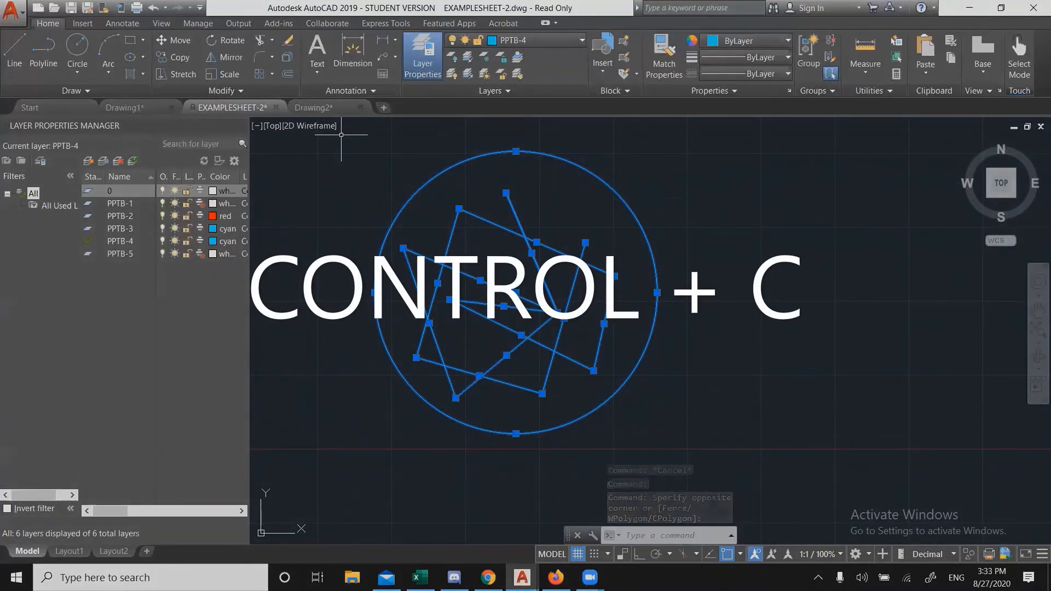
click(323, 109)
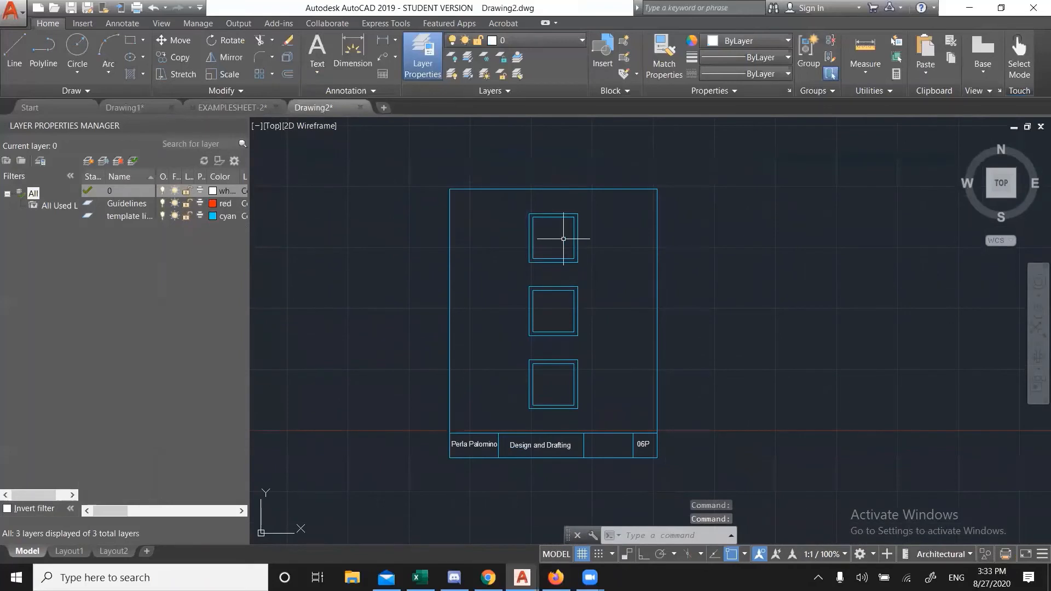
key(ctrl+v)
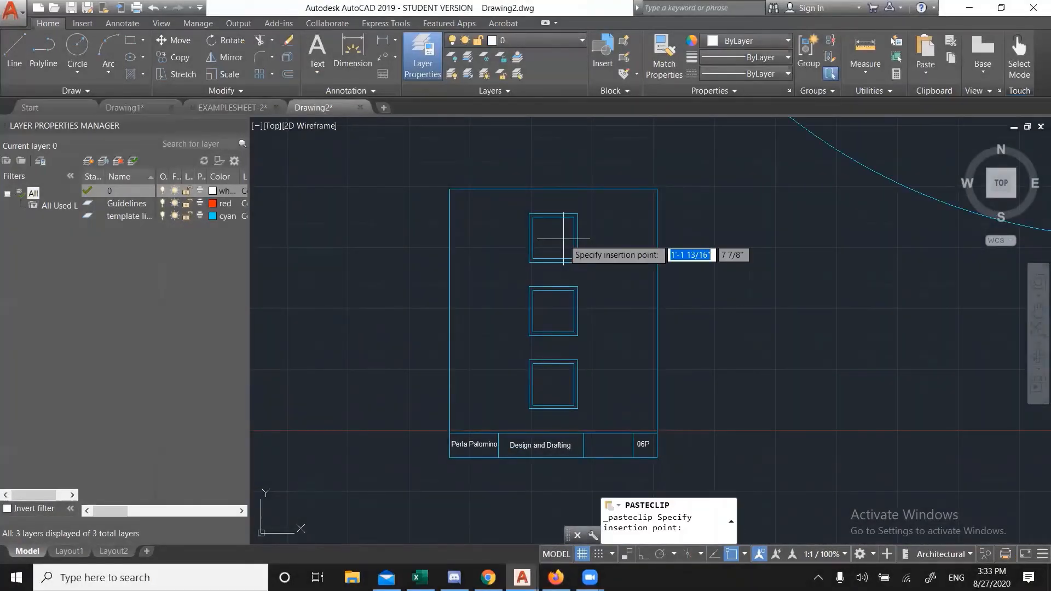
- Drop the pasted circle symbol beside the Drawing2 sheet and frame both in view
scroll(425, 347, down, 4)
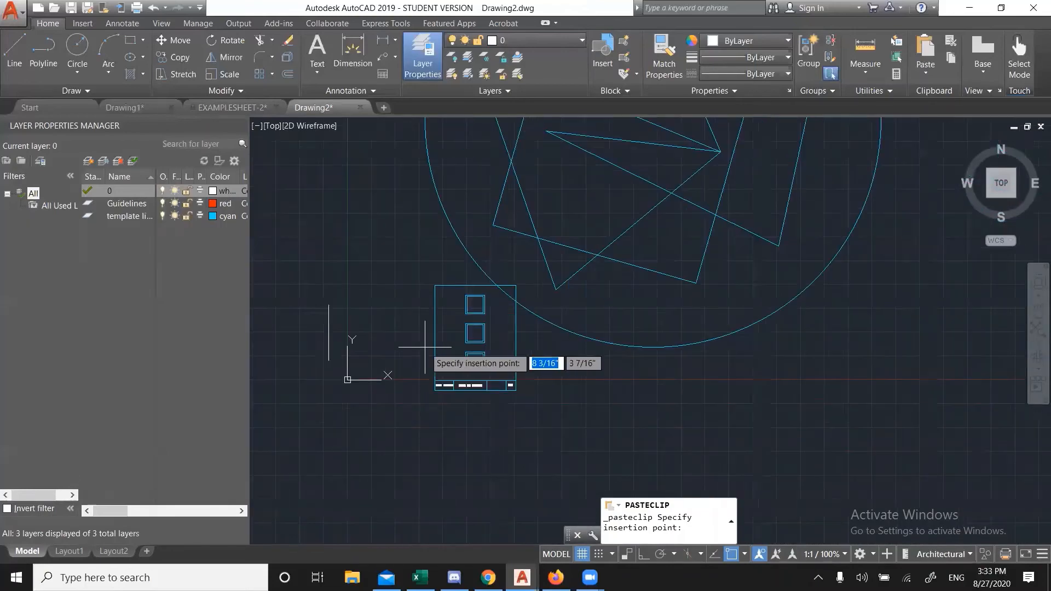
scroll(581, 301, down, 2)
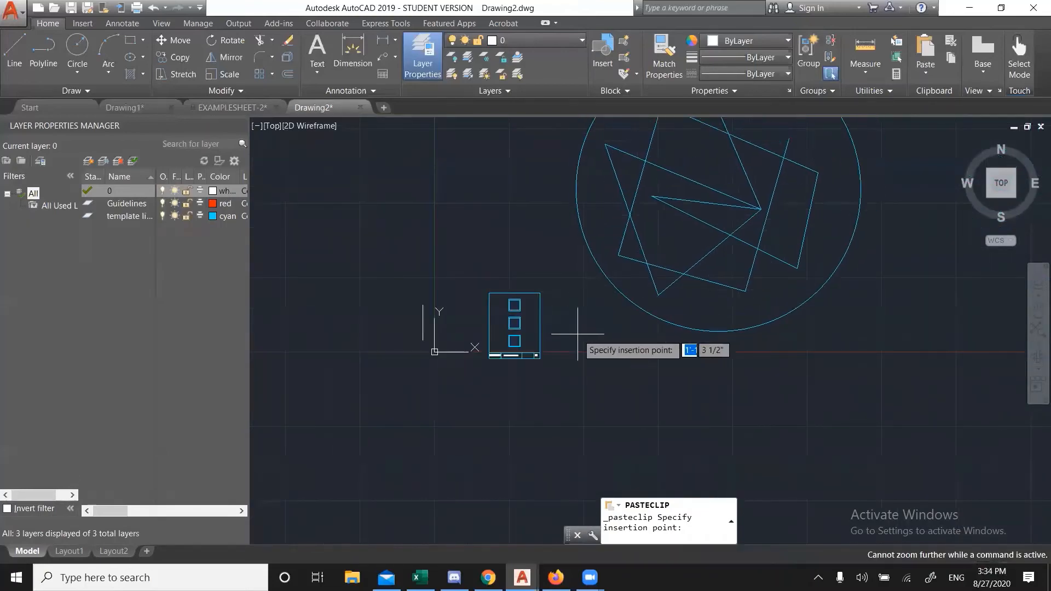
middle_drag(651, 334, 571, 352)
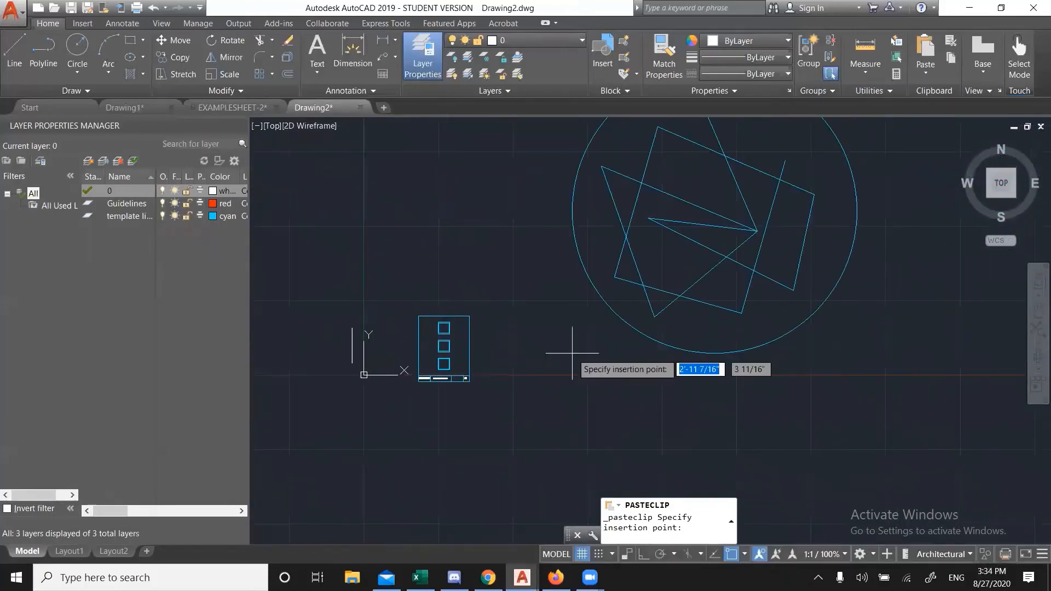
click(616, 386)
scroll(737, 347, down, 1)
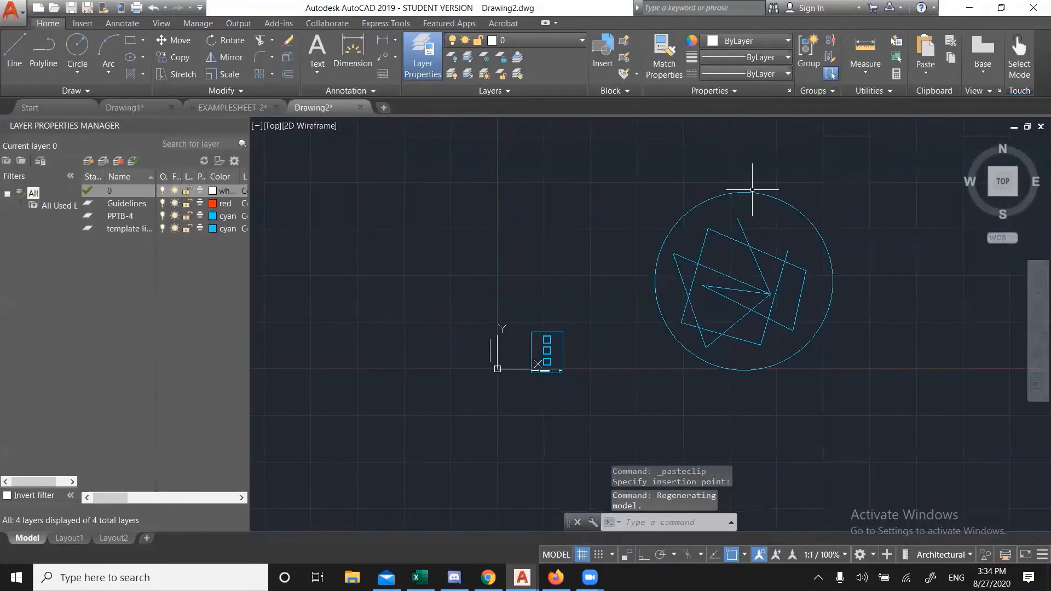
scroll(590, 368, up, 3)
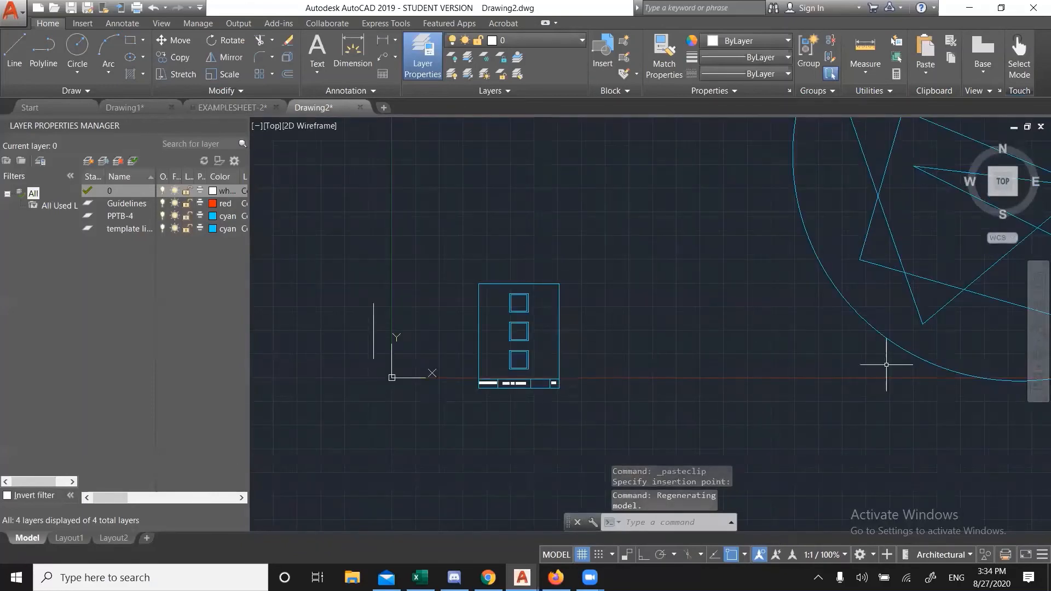
scroll(572, 350, down, 3)
scroll(766, 356, down, 3)
middle_drag(767, 356, 610, 352)
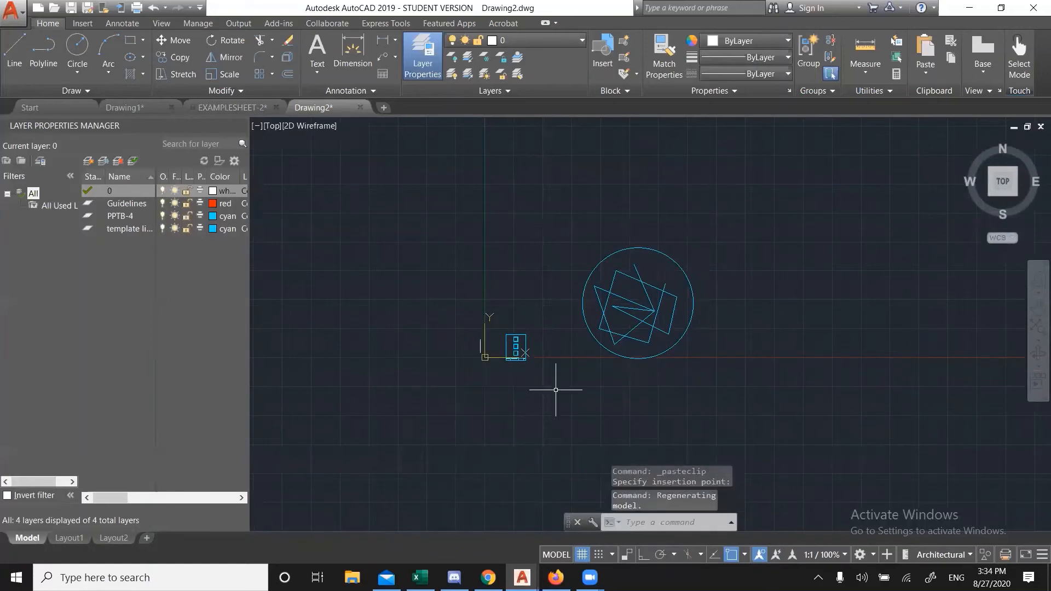
- Attempt several selection windows around the pasted circle symbol, clearing each one
click(801, 412)
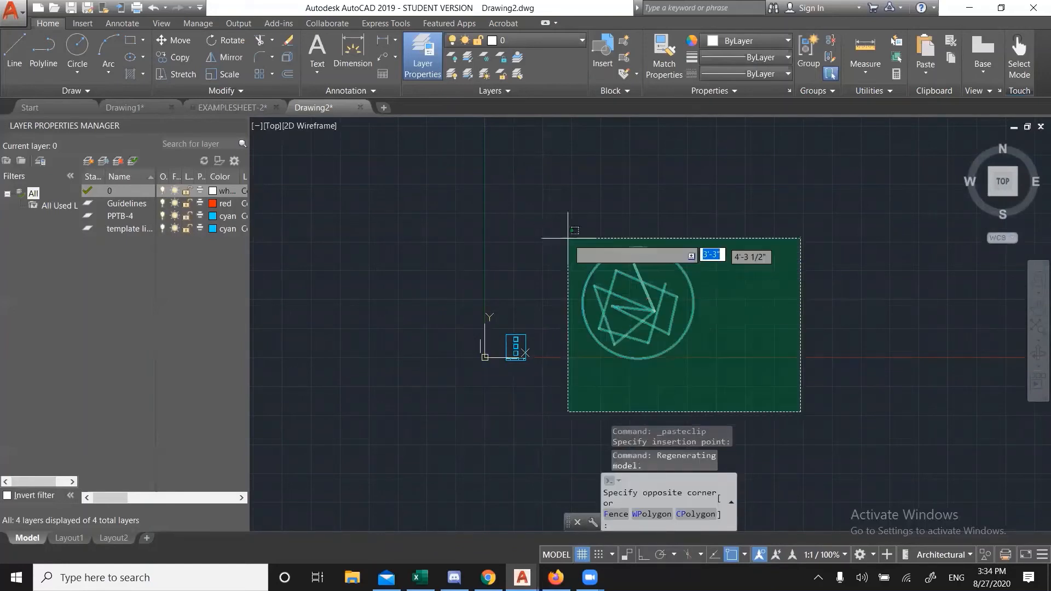
click(558, 190)
scroll(657, 330, up, 2)
middle_drag(648, 352, 613, 351)
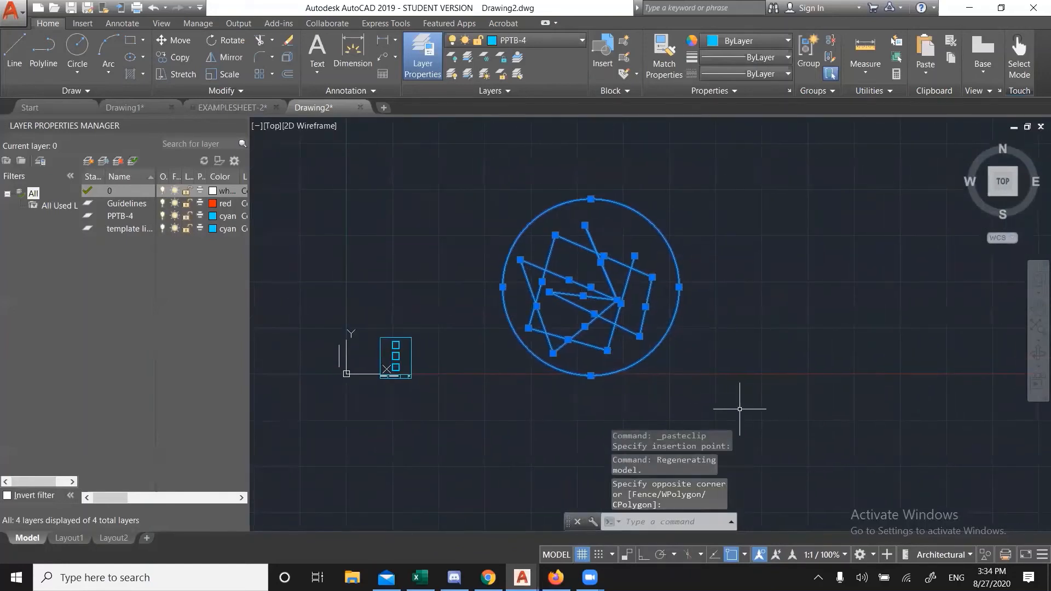
click(758, 411)
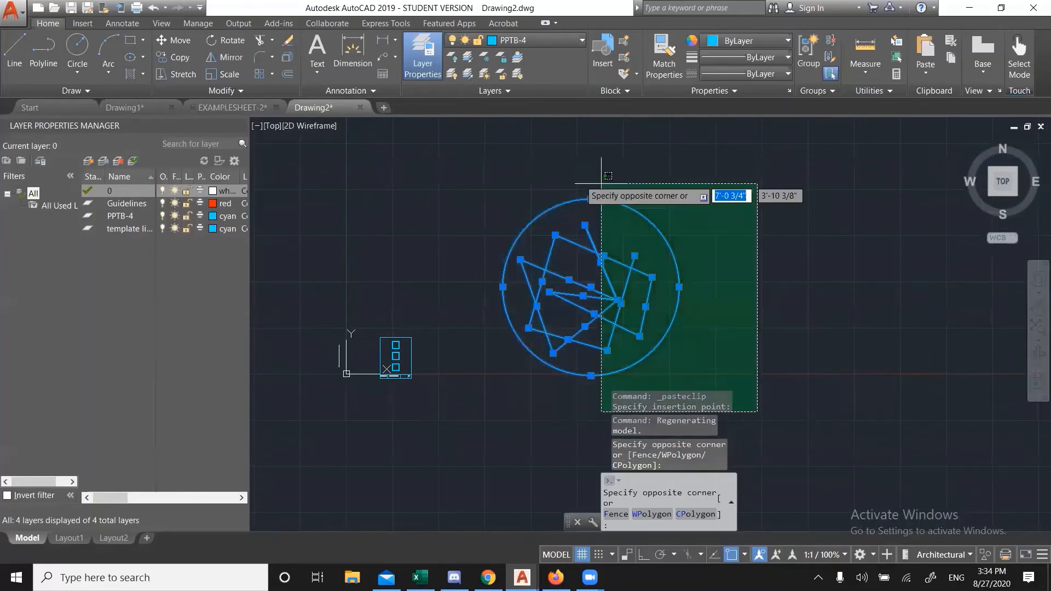
click(467, 135)
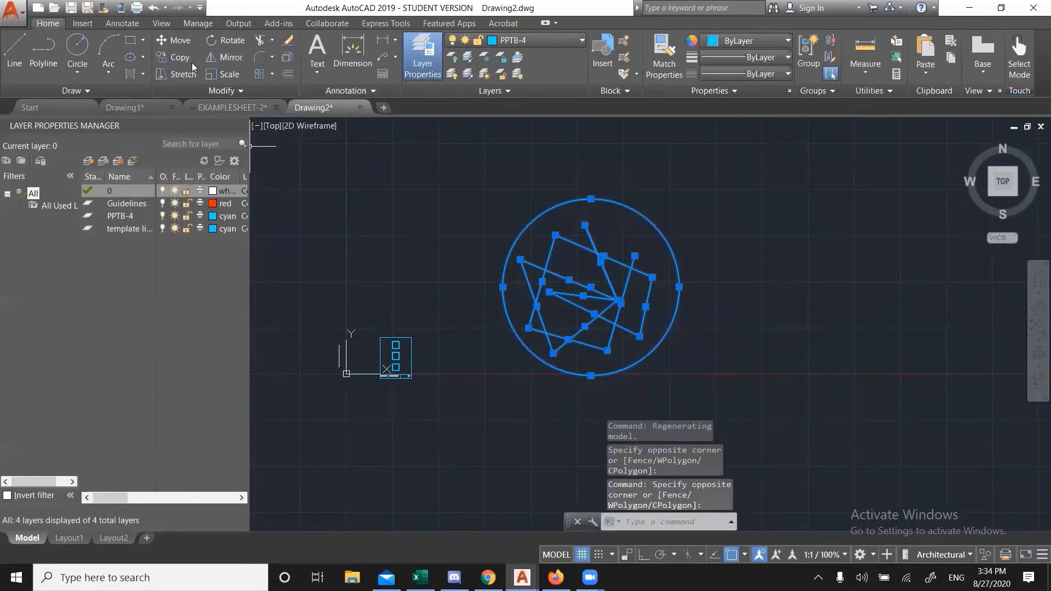
click(451, 197)
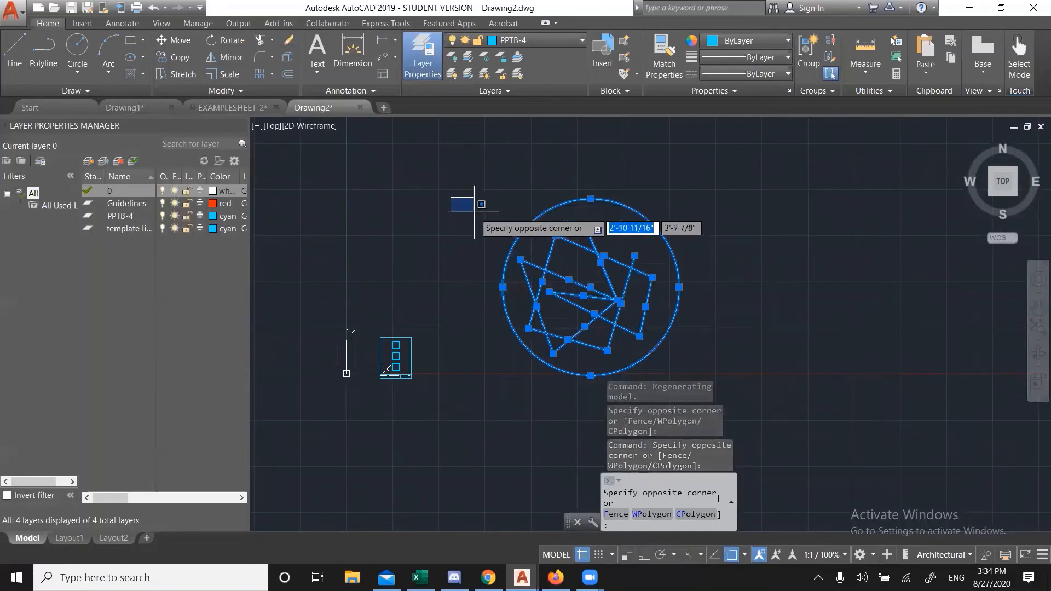
key(Escape)
key(Escape)
key(Escape)
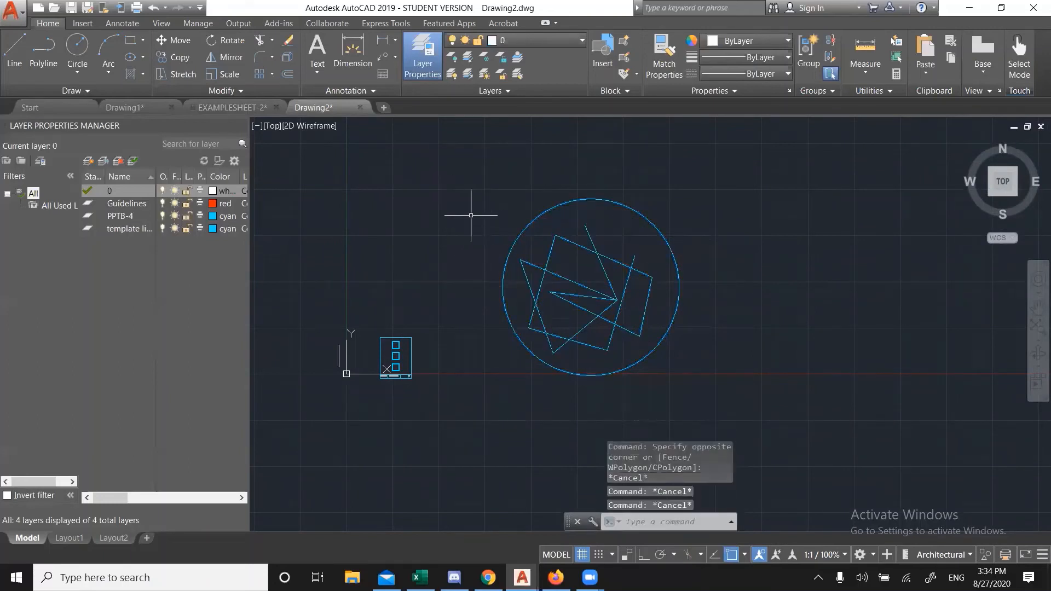
click(751, 396)
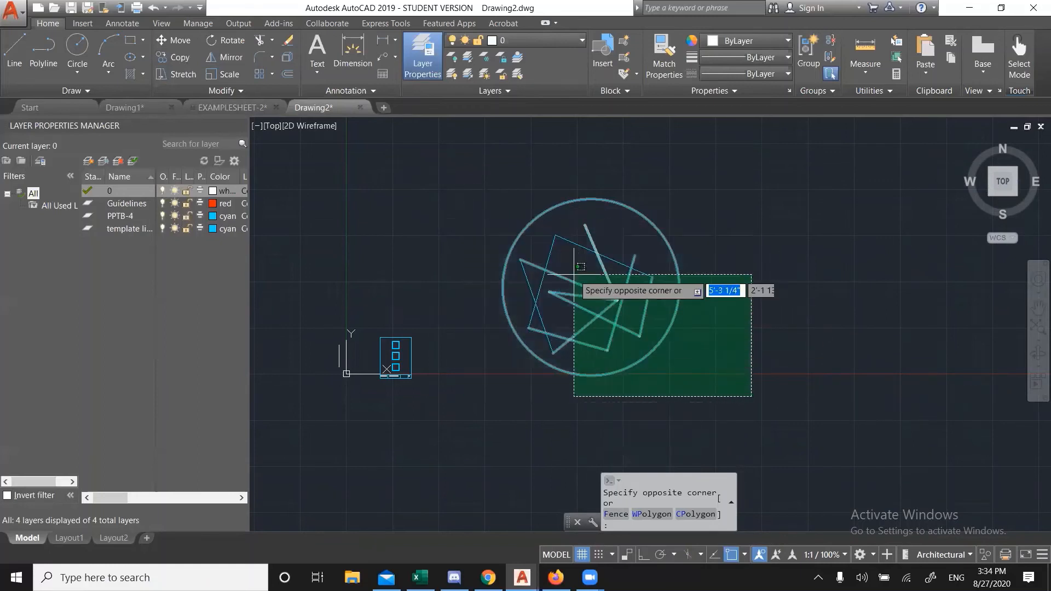
click(477, 254)
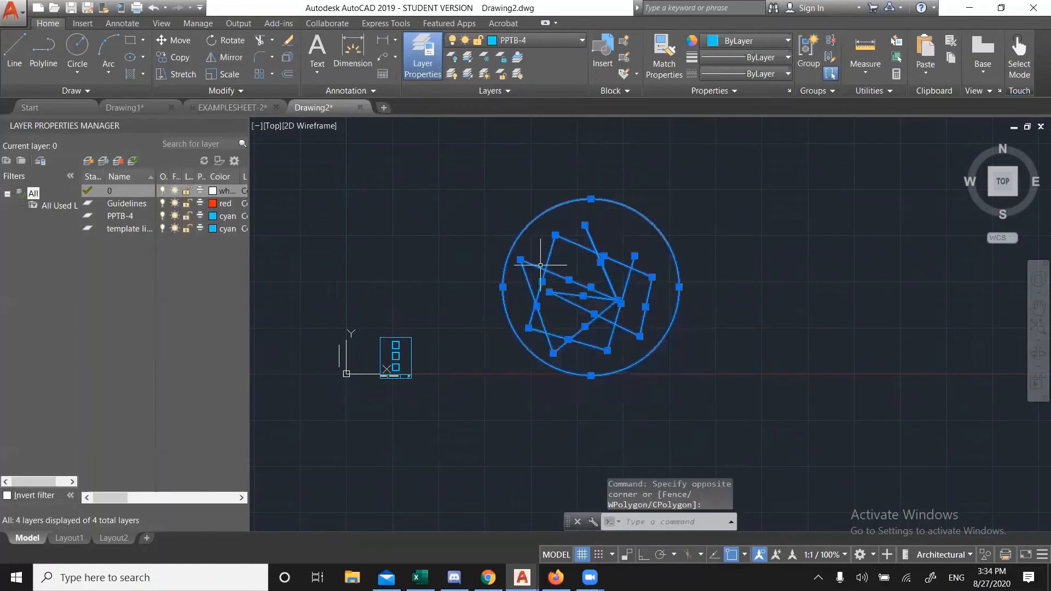
key(Escape)
click(746, 364)
click(500, 265)
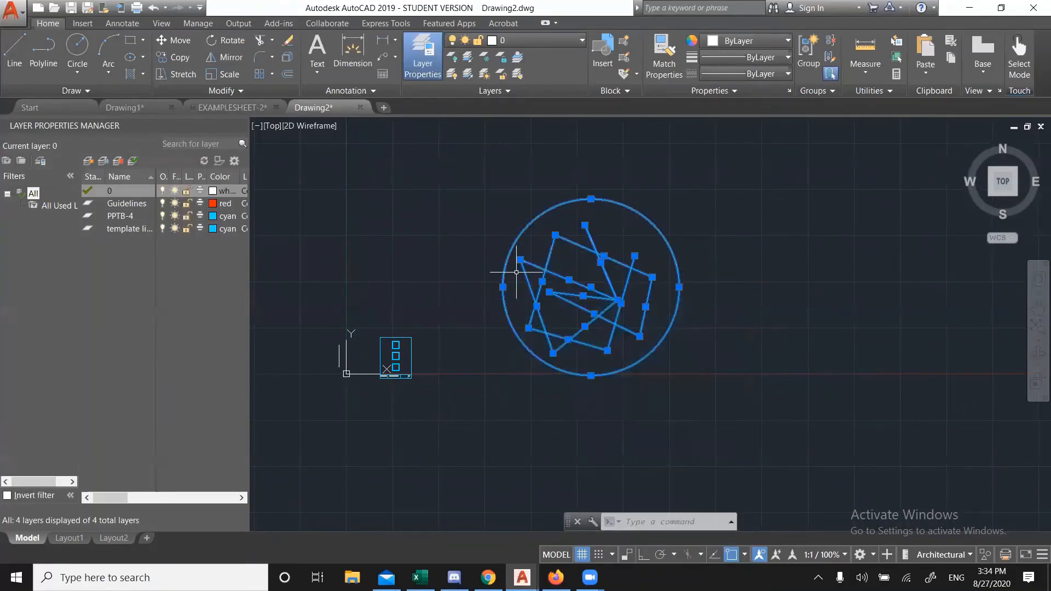
key(Escape)
key(Escape)
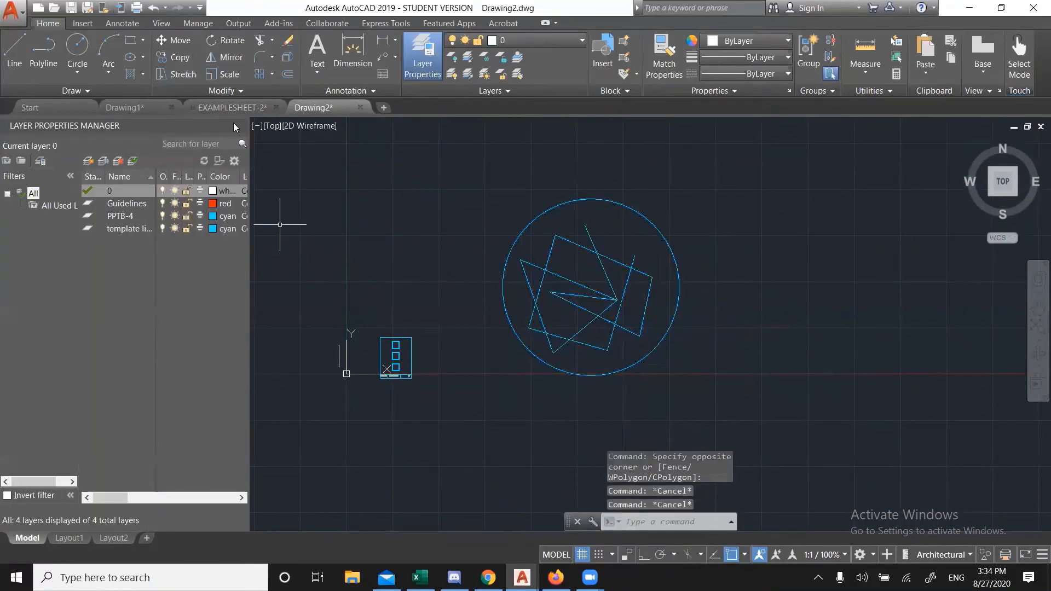
- Select the circle and its rotated squares with a right-to-left crossing window
click(437, 452)
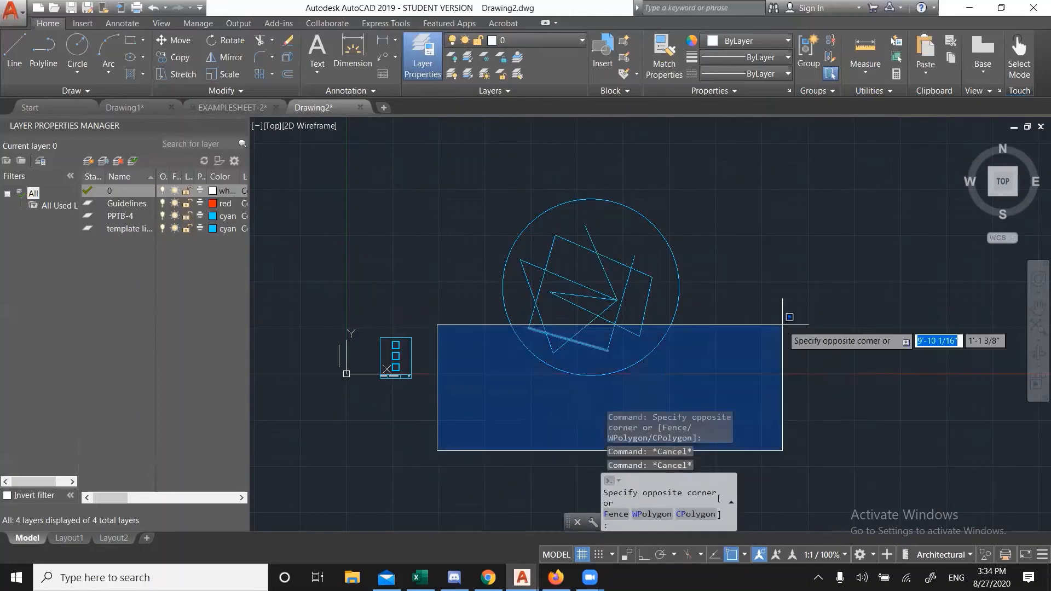
click(831, 253)
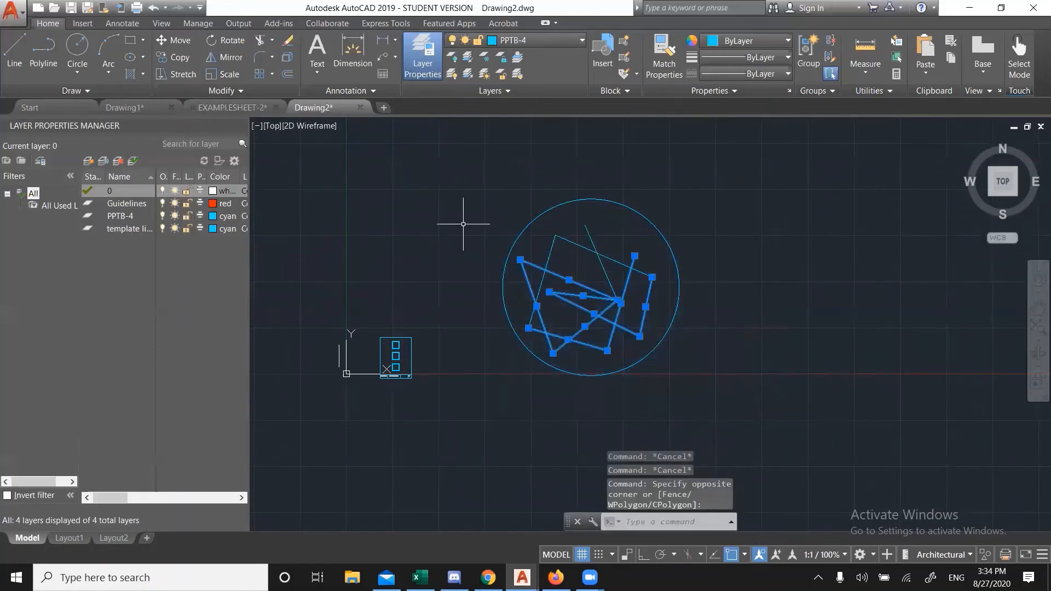
click(486, 465)
click(763, 228)
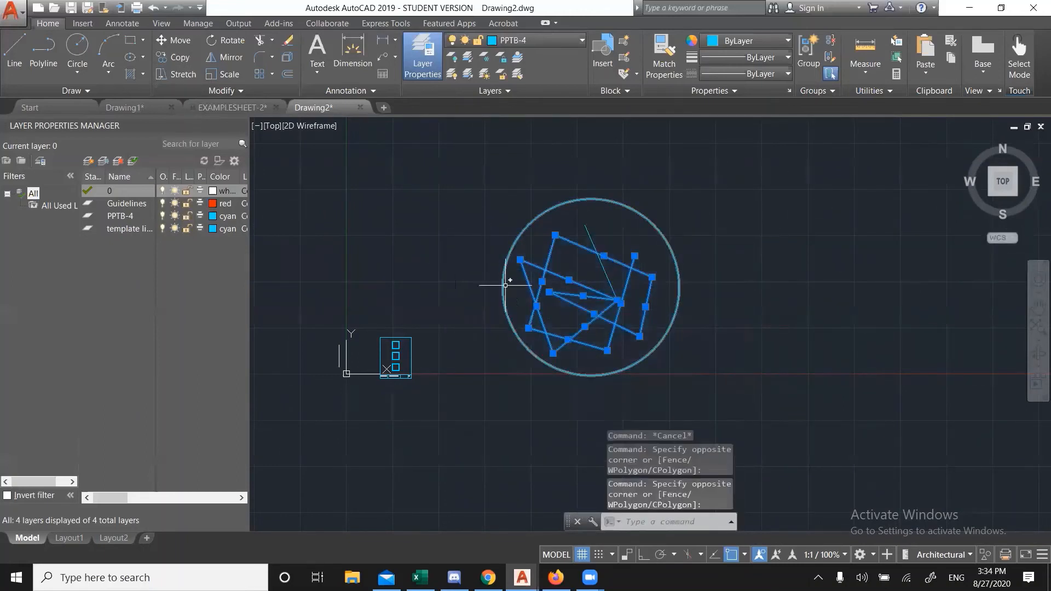
key(Escape)
key(Escape)
click(761, 423)
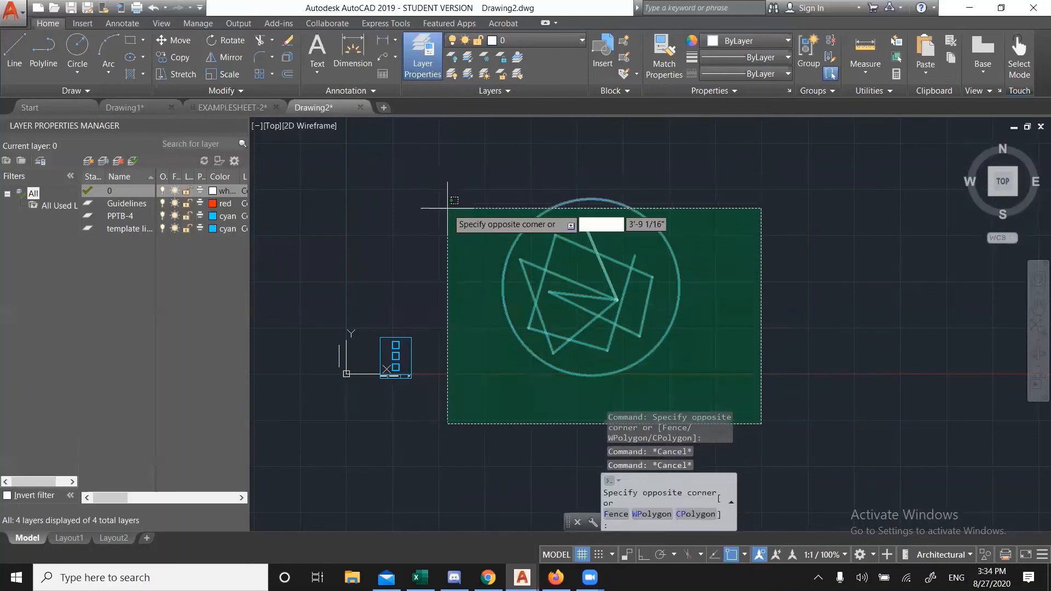
key(Escape)
click(403, 430)
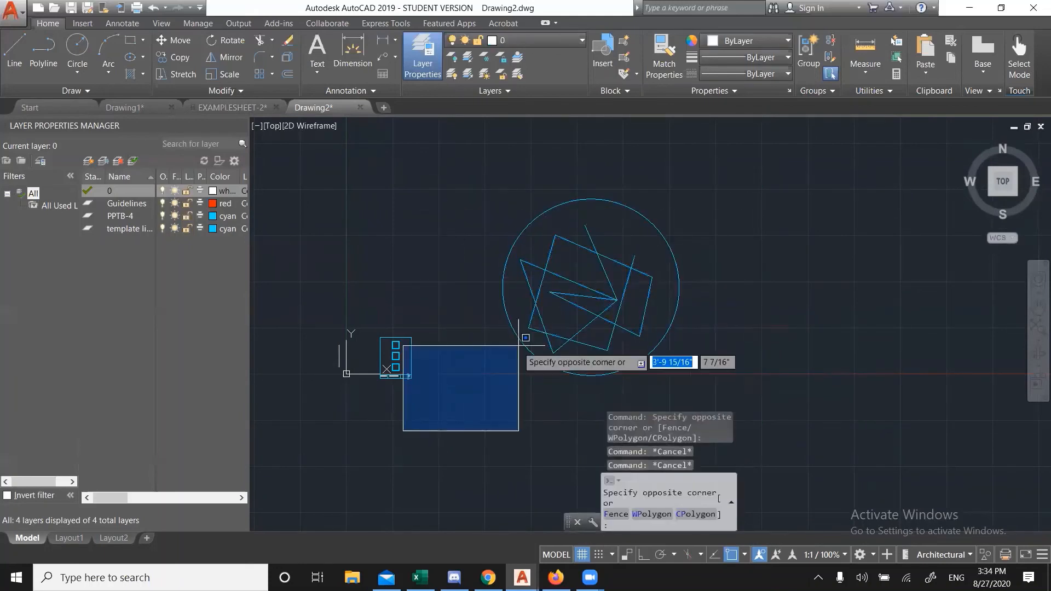
key(Escape)
click(453, 424)
click(752, 230)
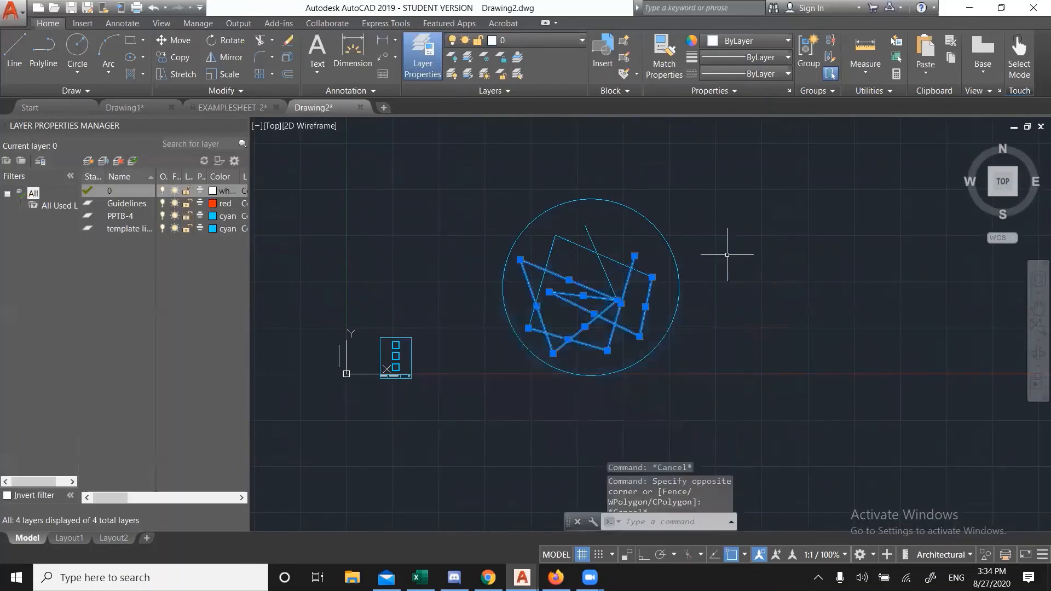
key(Escape)
click(783, 419)
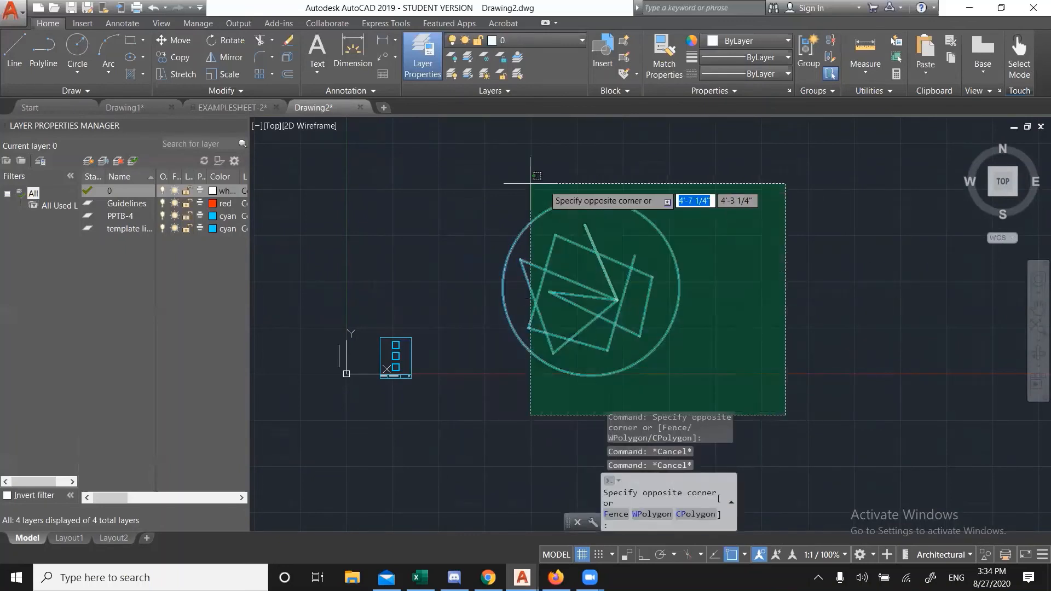
click(482, 159)
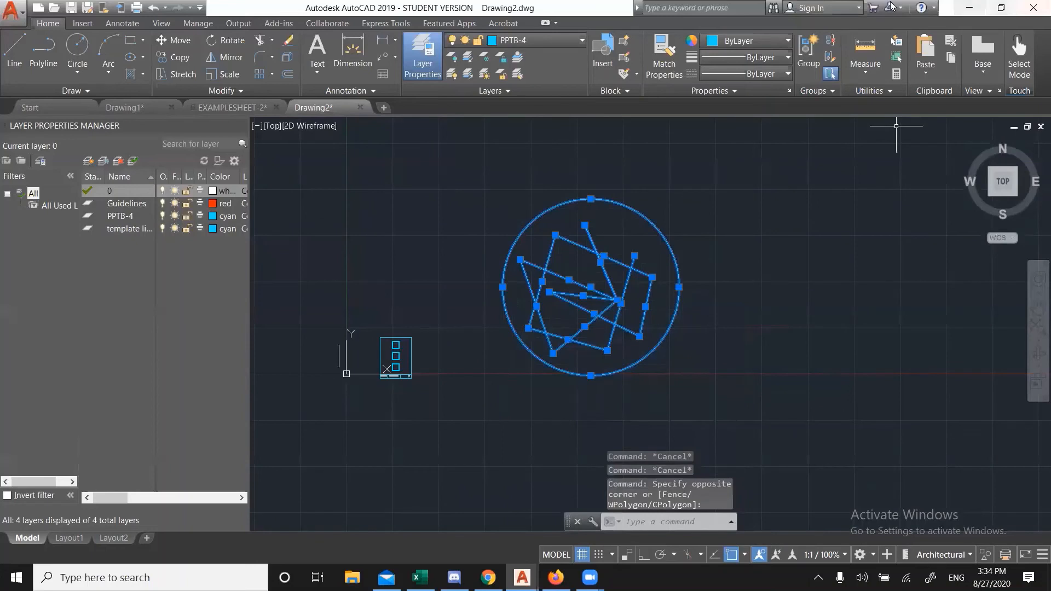
- Scale the symbol from its centre by reference, using the circle's quadrant-to-quadrant diameter
click(222, 74)
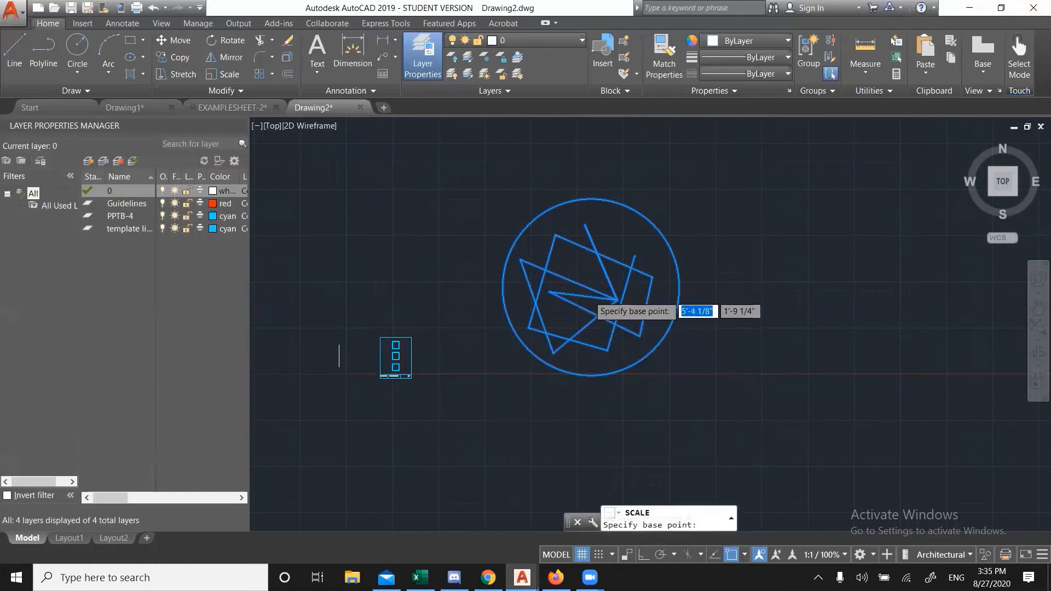
scroll(590, 275, up, 4)
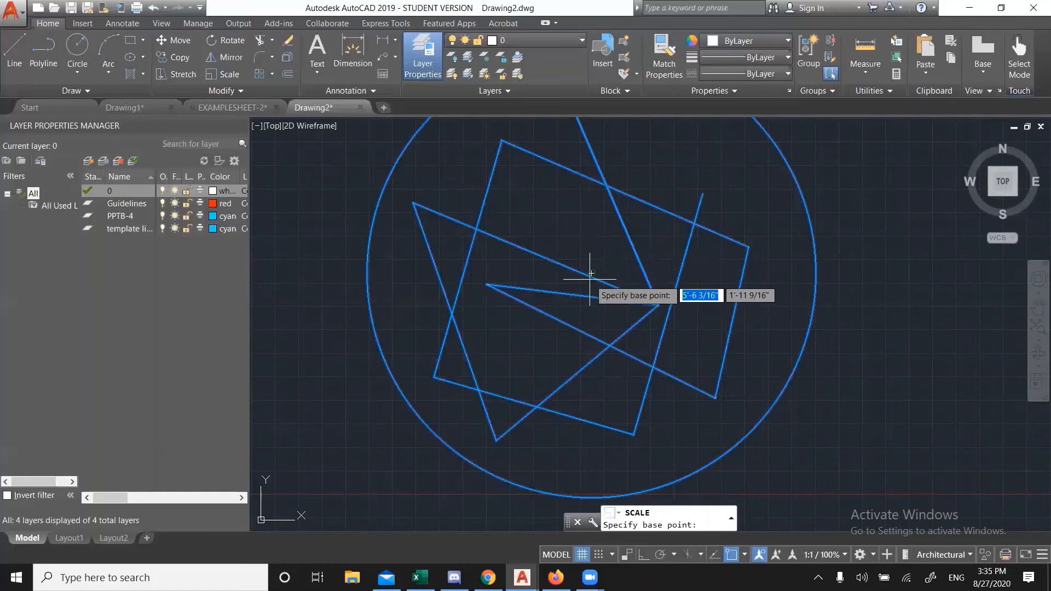
click(591, 273)
scroll(542, 219, down, 6)
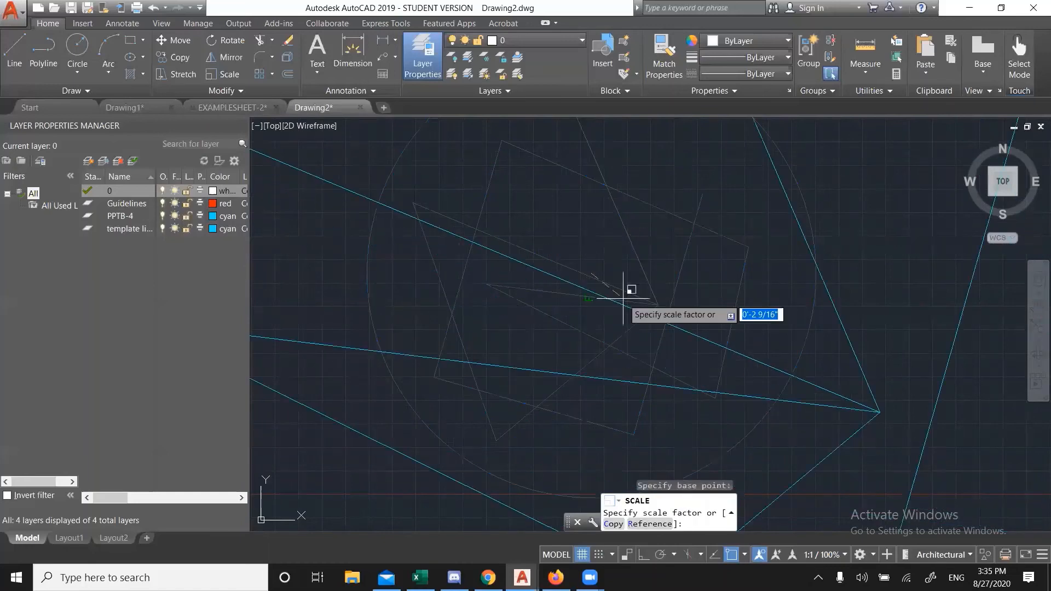
scroll(541, 219, down, 3)
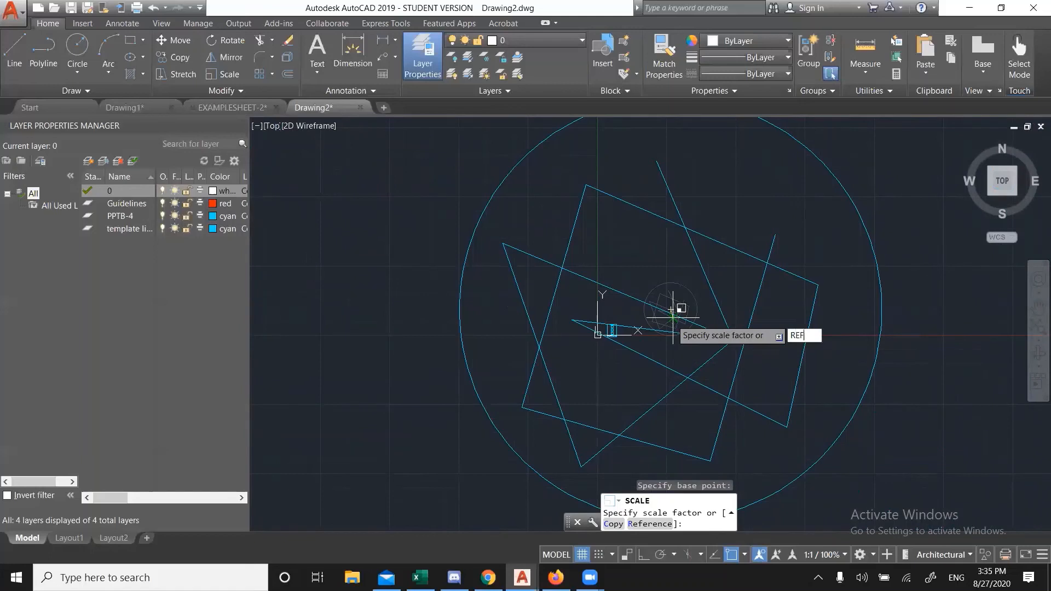
key(Return)
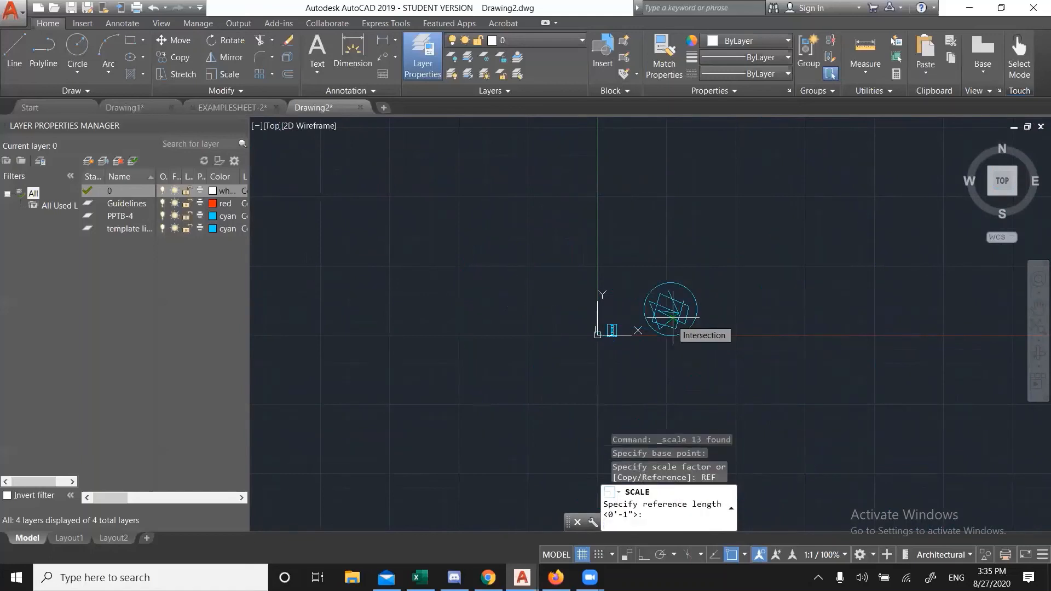
scroll(670, 310, up, 6)
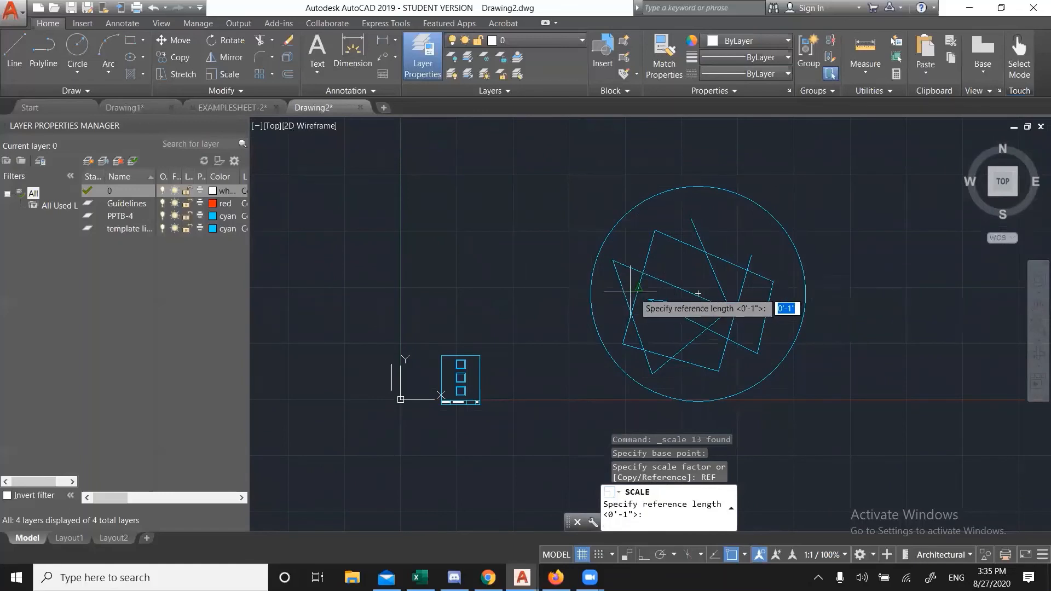
click(591, 294)
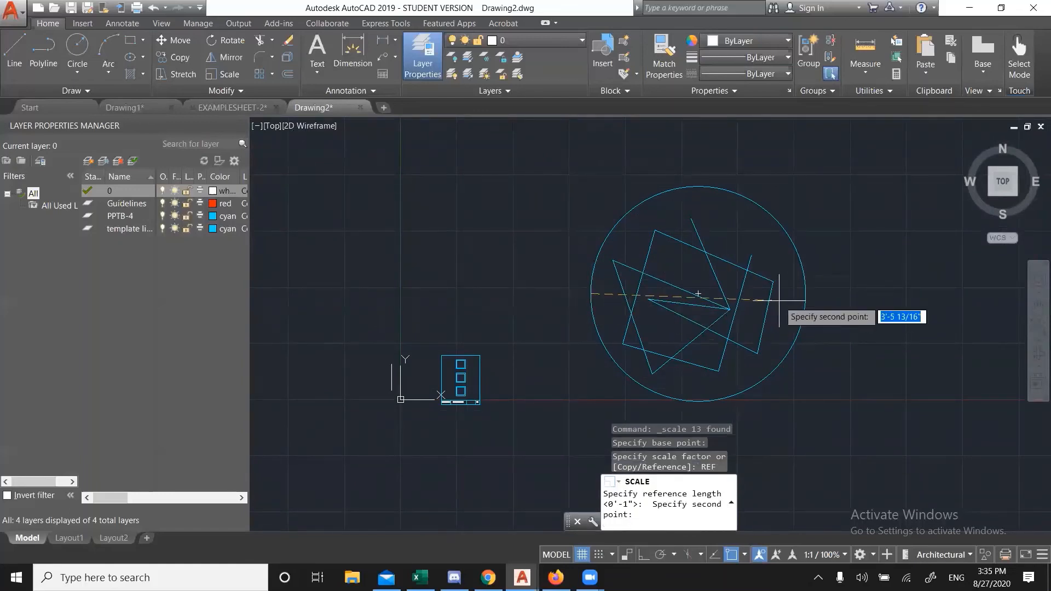
click(805, 294)
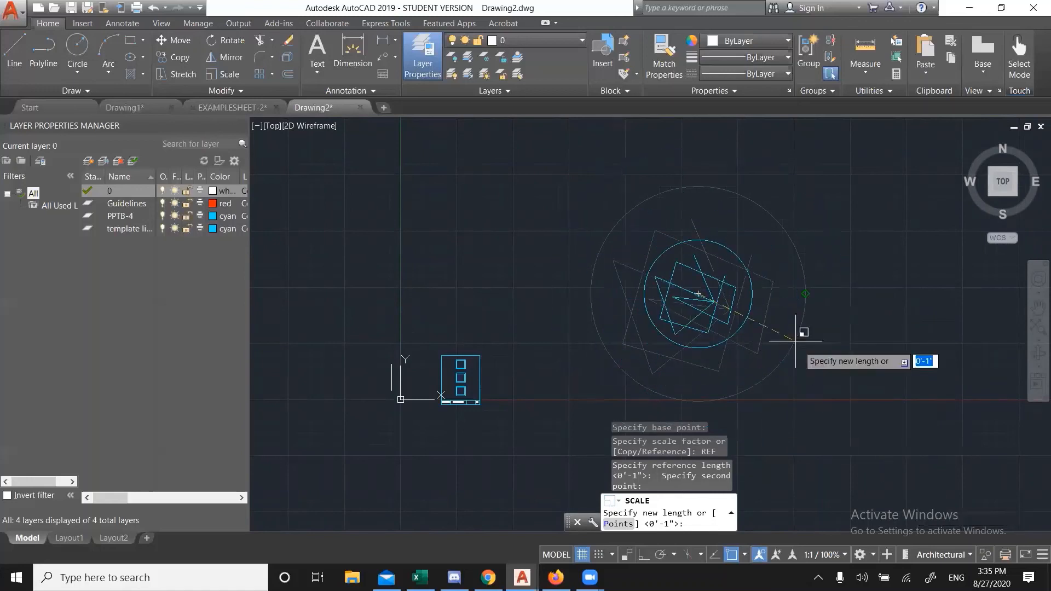
scroll(737, 298, up, 2)
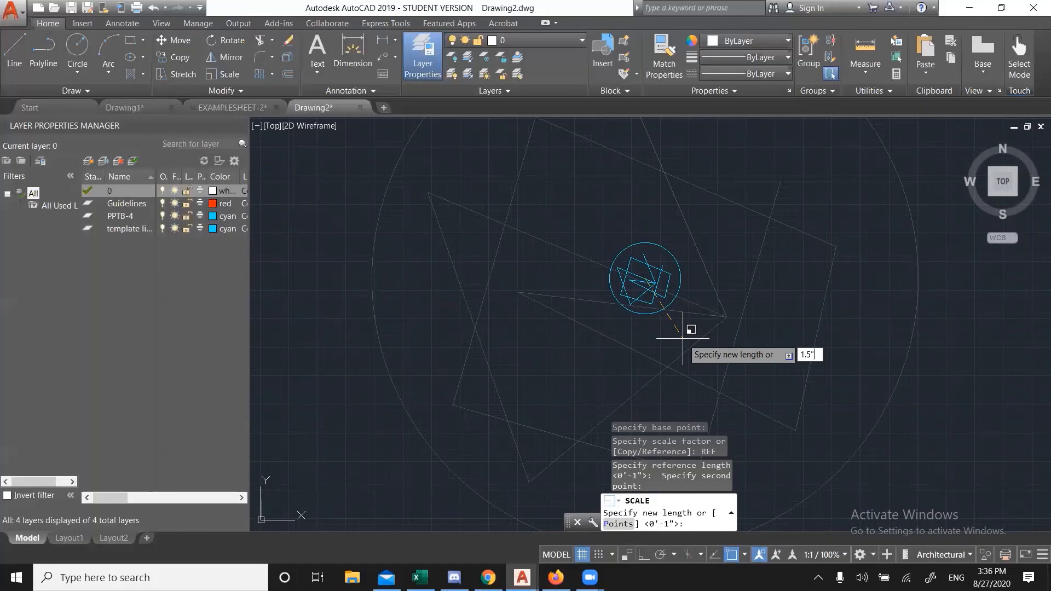
key(Return)
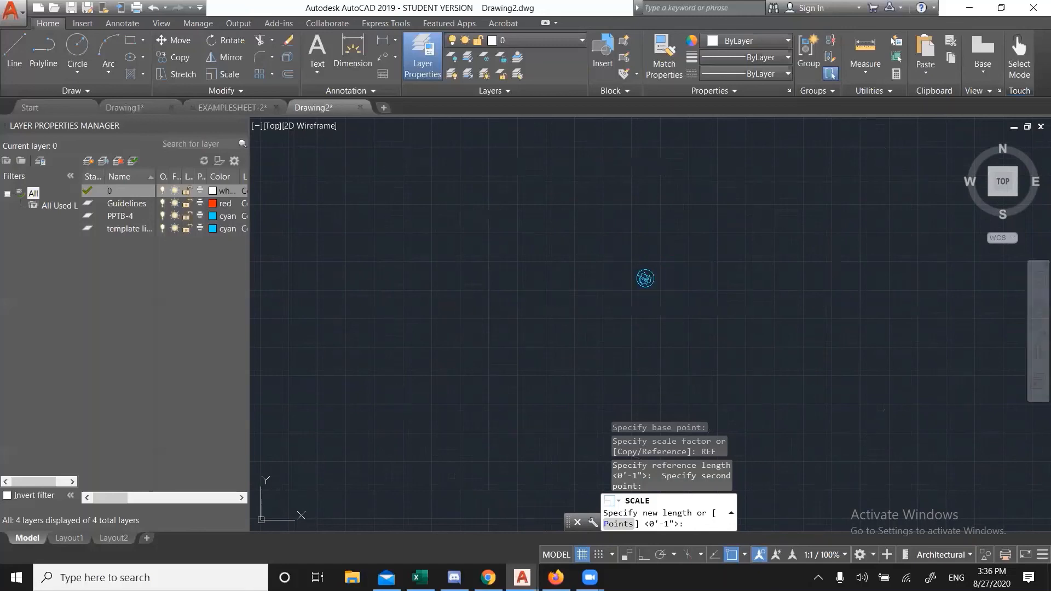
- Finish scaling with a new length of 1.5" and select the shrunken symbol
text(1.5")
key(Return)
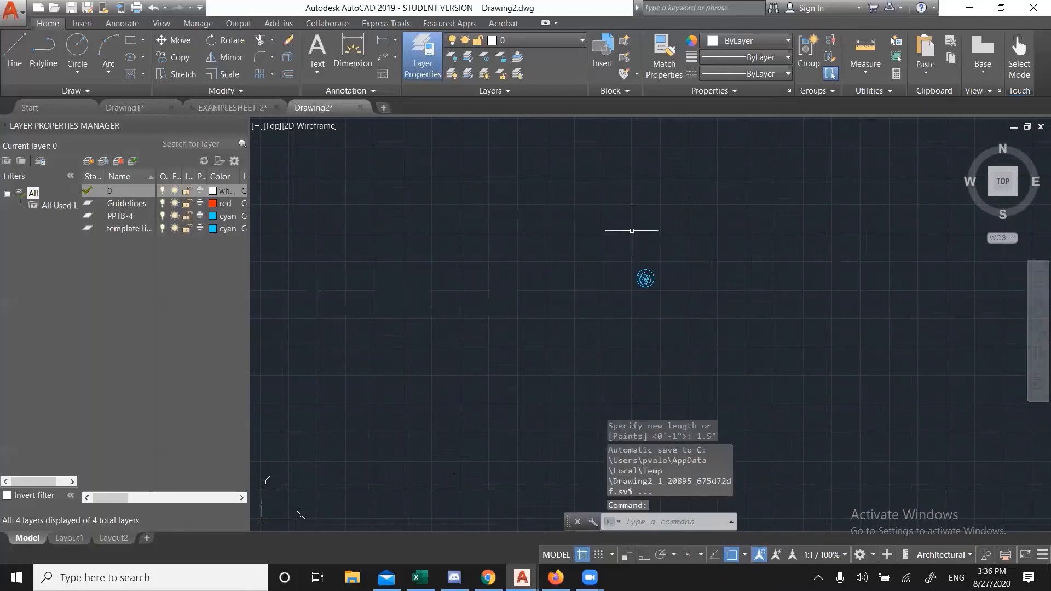
click(730, 319)
click(547, 198)
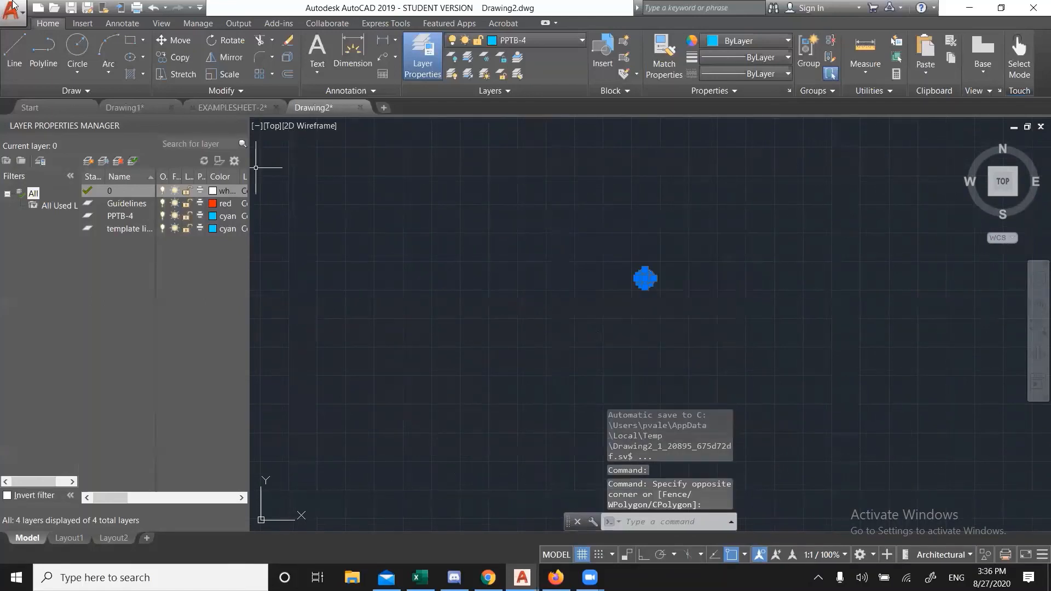
click(174, 57)
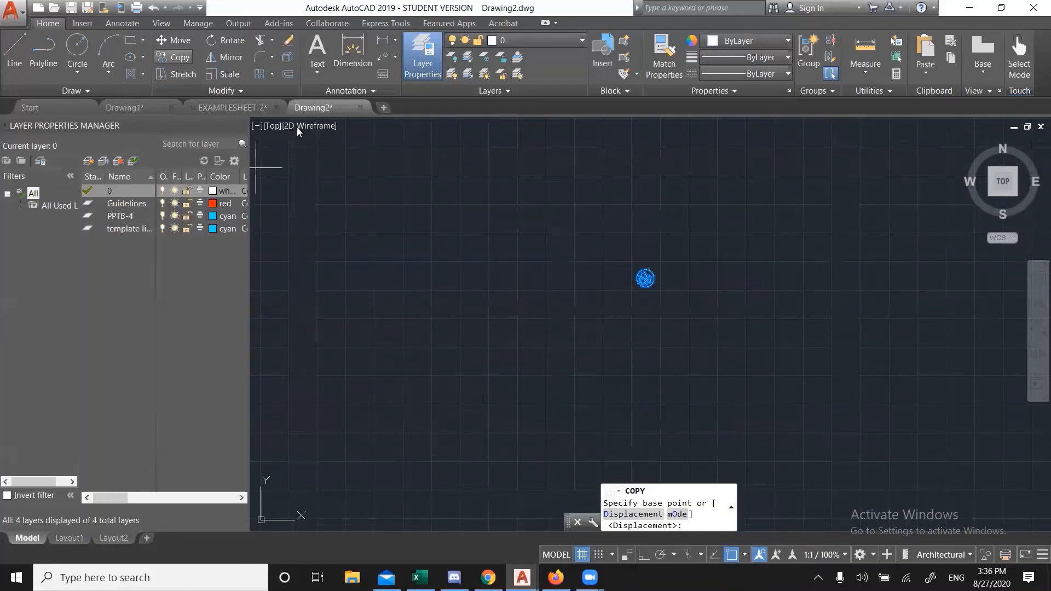
click(641, 279)
scroll(750, 287, down, 6)
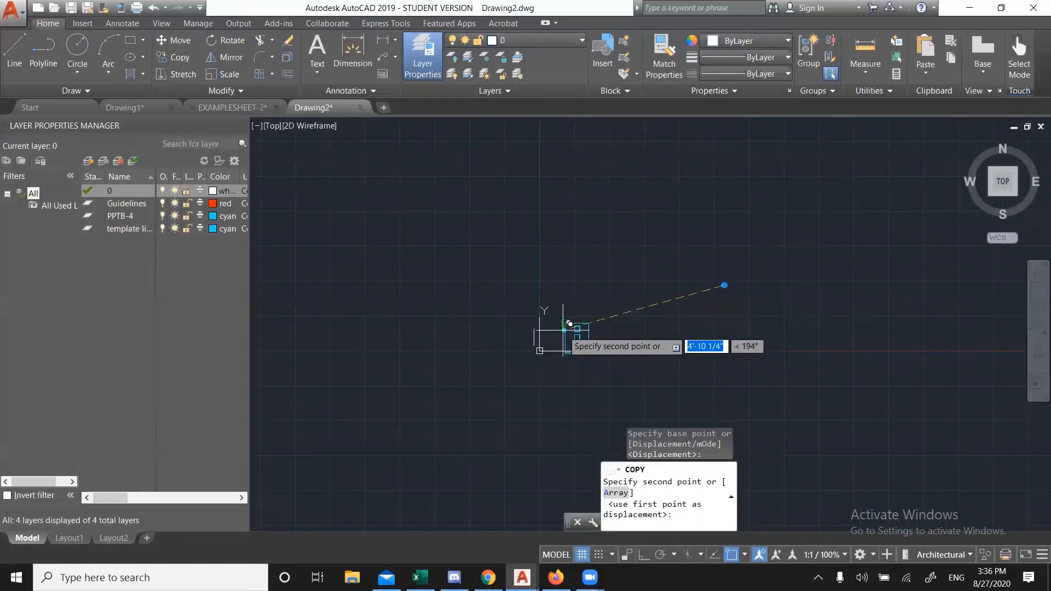
scroll(624, 328, up, 4)
key(Escape)
- Move the small symbol by its centre into the first framed box on the sheet
click(916, 257)
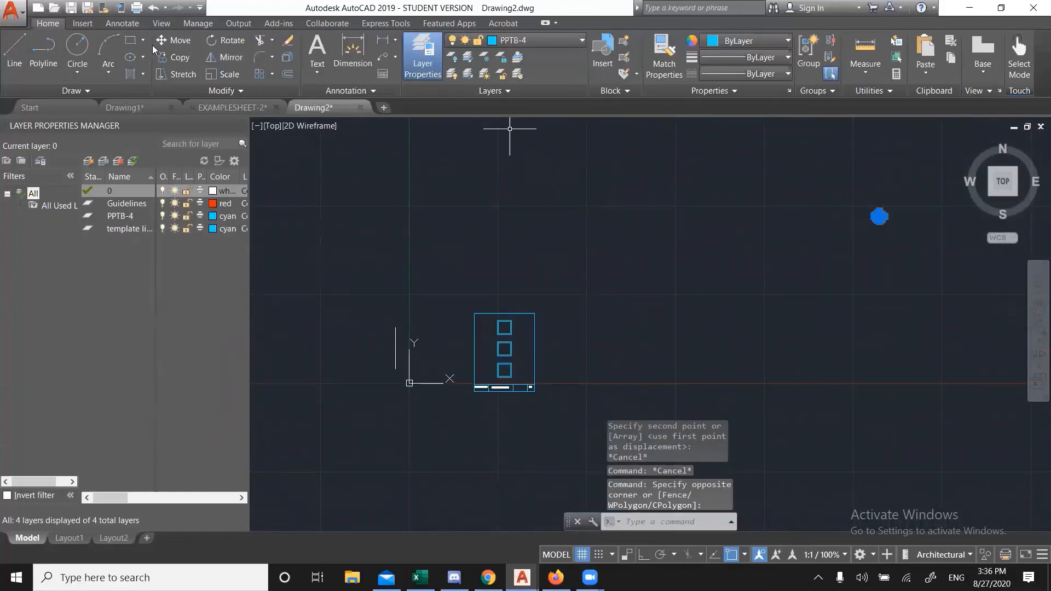
click(169, 41)
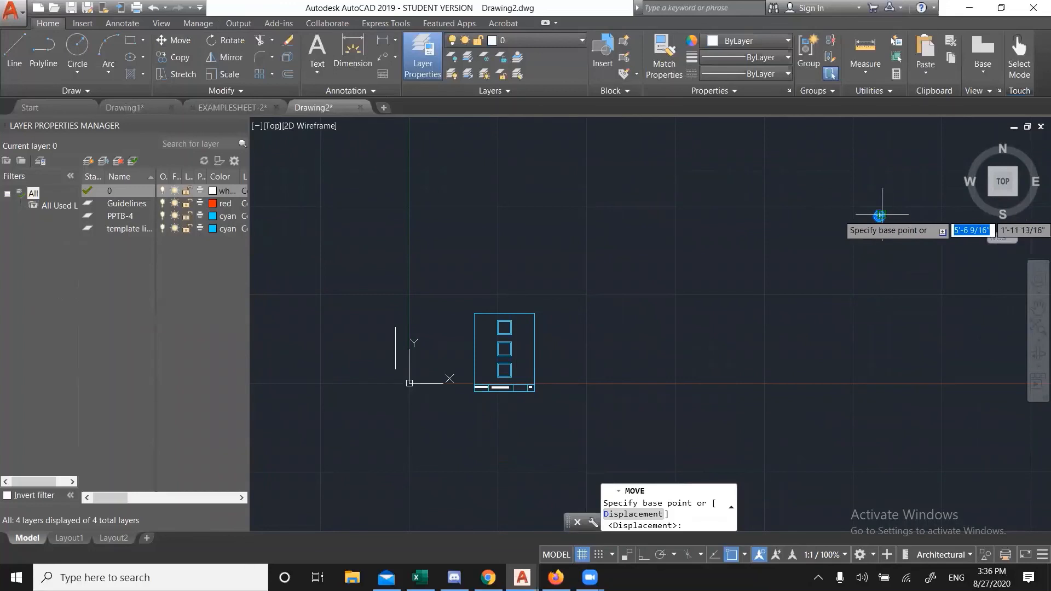
scroll(880, 216, up, 4)
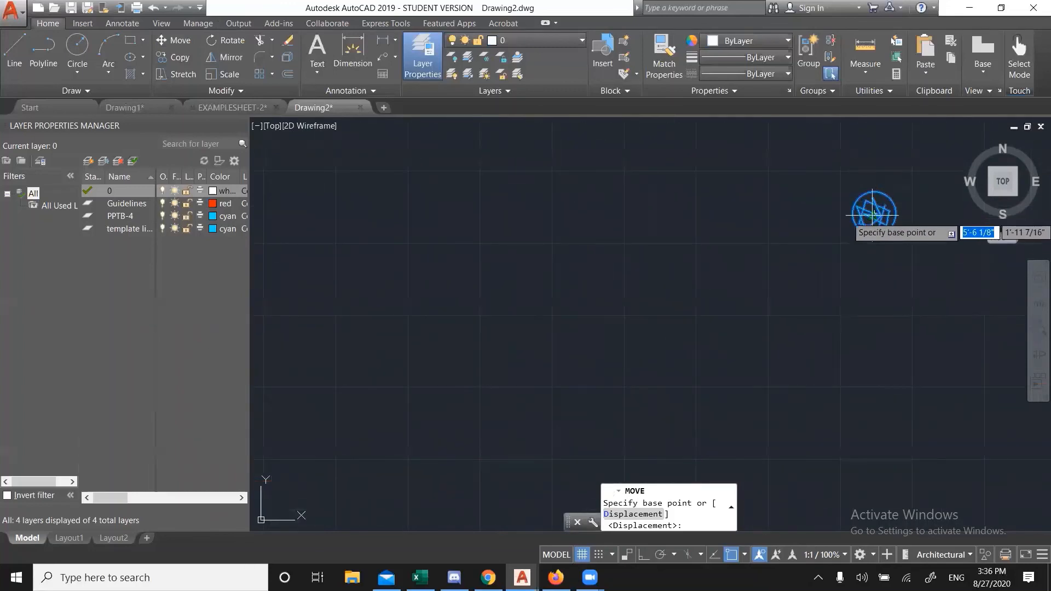
click(874, 216)
scroll(860, 203, down, 4)
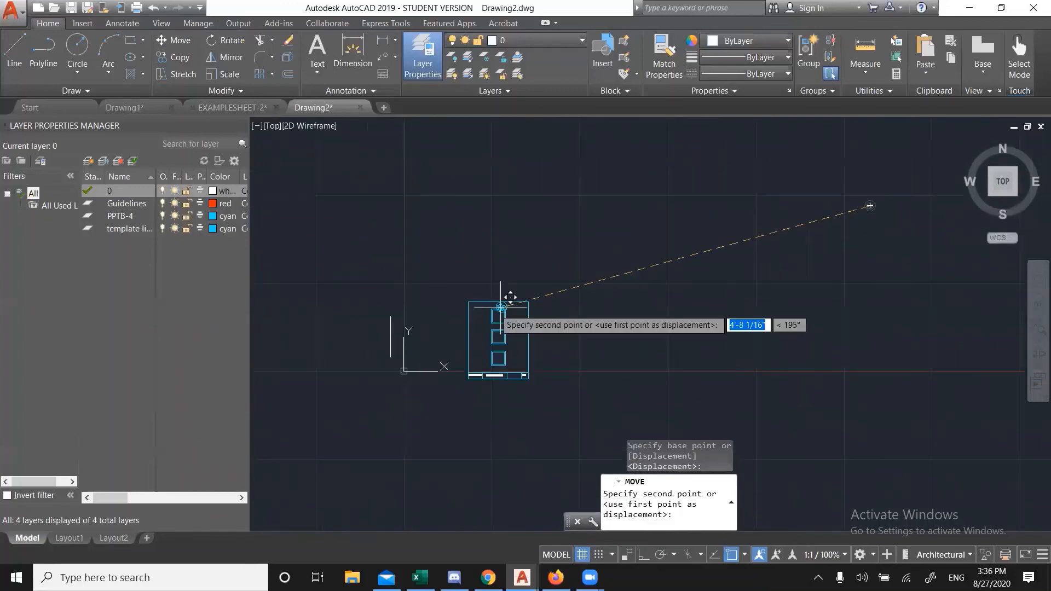
scroll(495, 309, up, 5)
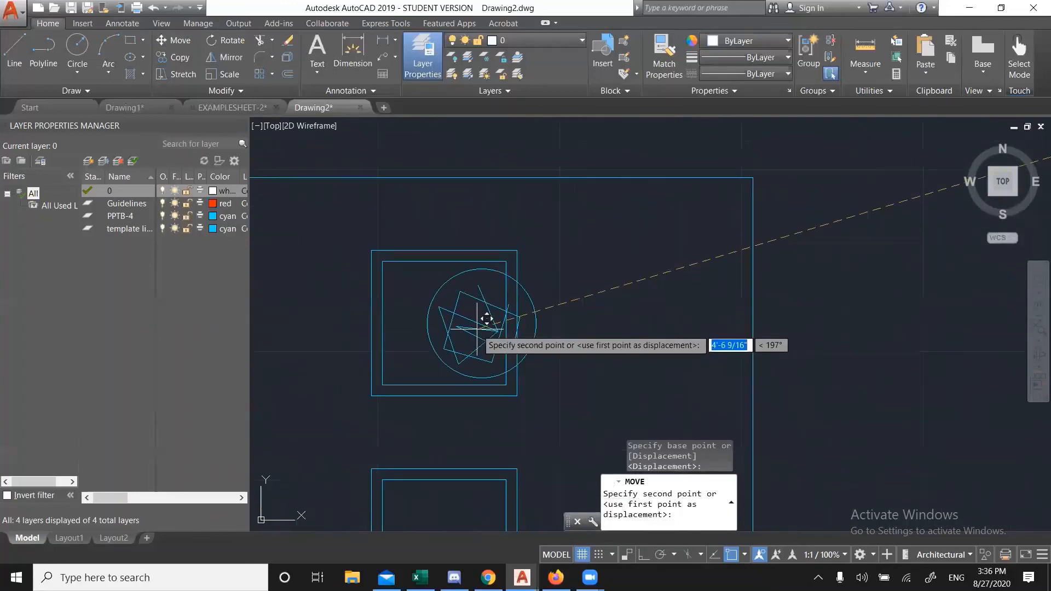
click(447, 323)
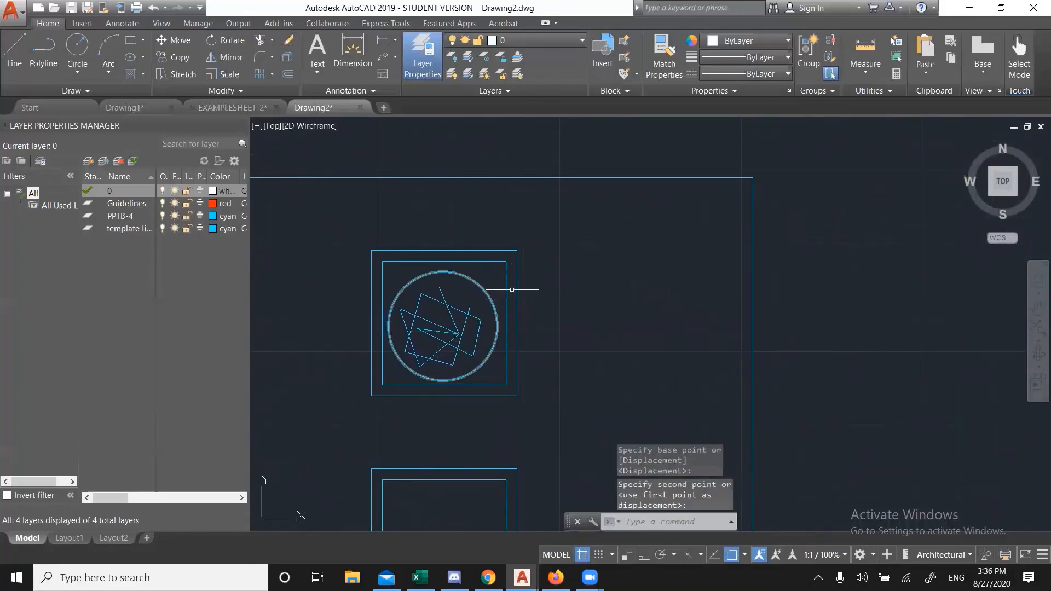
scroll(545, 275, down, 4)
key(Escape)
key(Escape)
scroll(570, 300, down, 2)
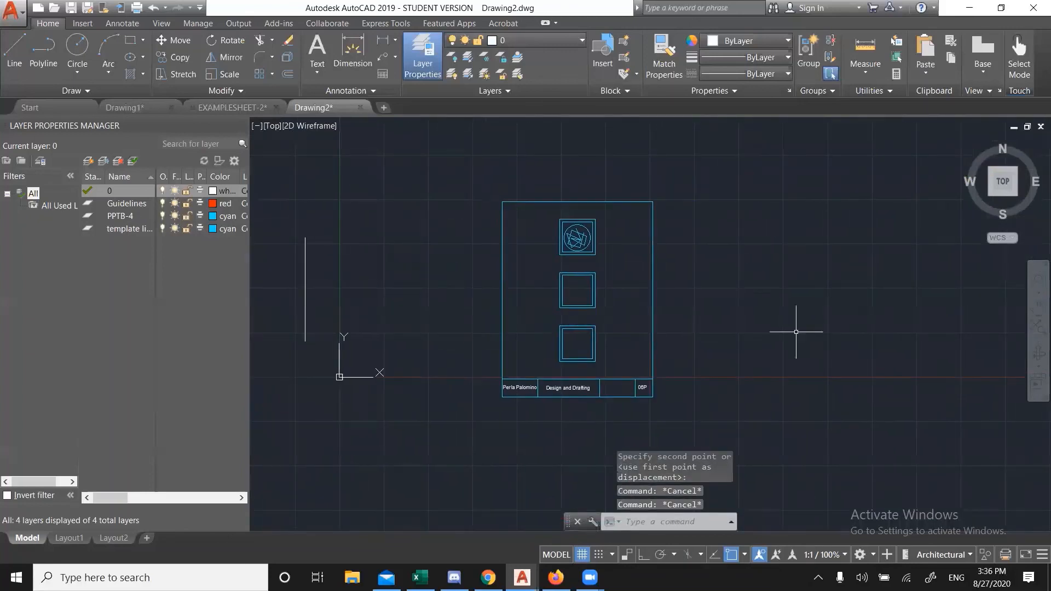